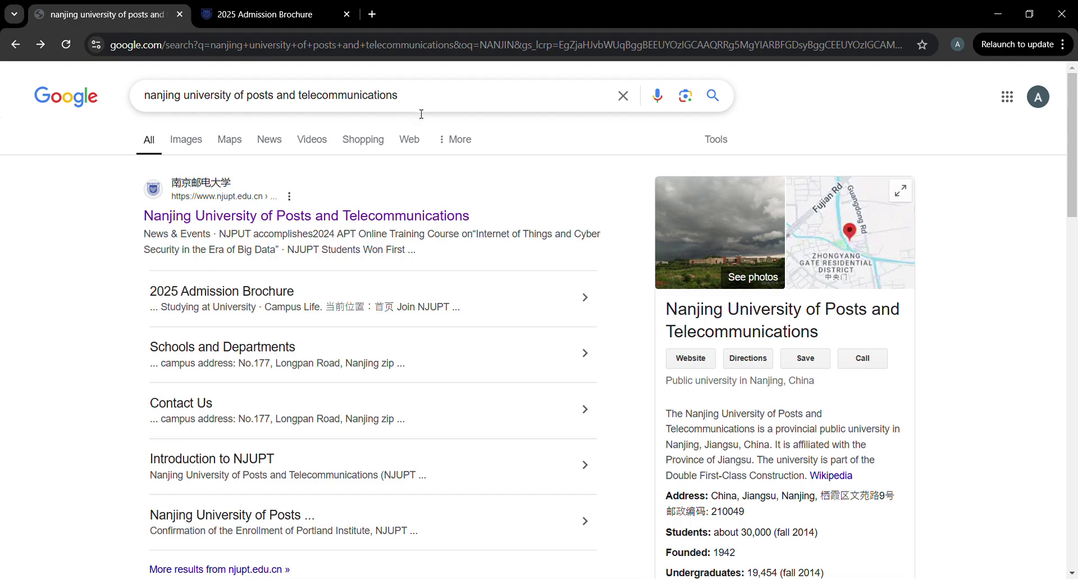
Open the NJUPT homepage, then go through Admissions > International Students to the 2025 Admission Brochure.
left_click(285, 223)
mouse_move(216, 149)
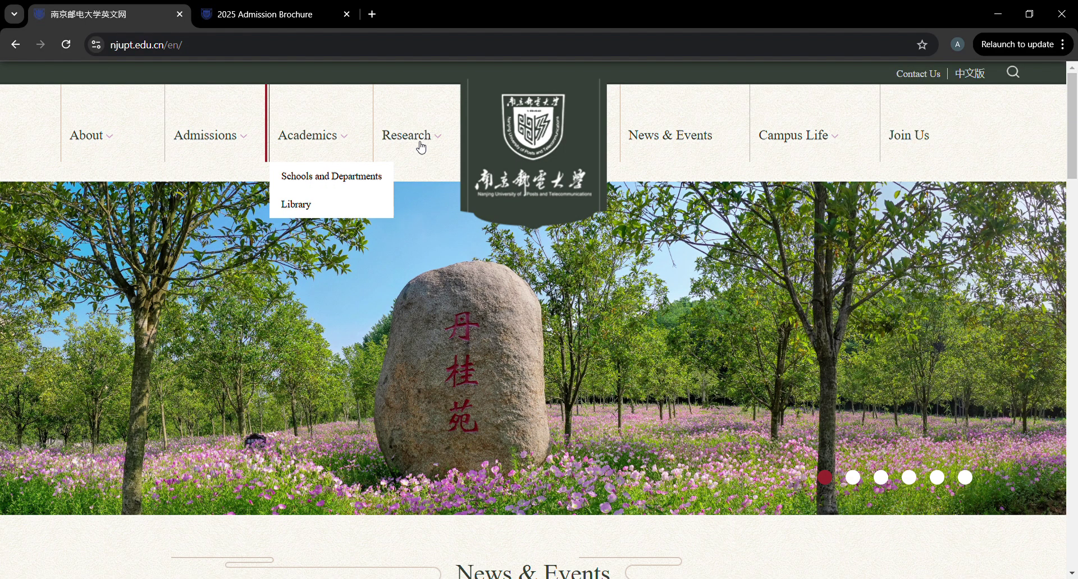
mouse_move(234, 99)
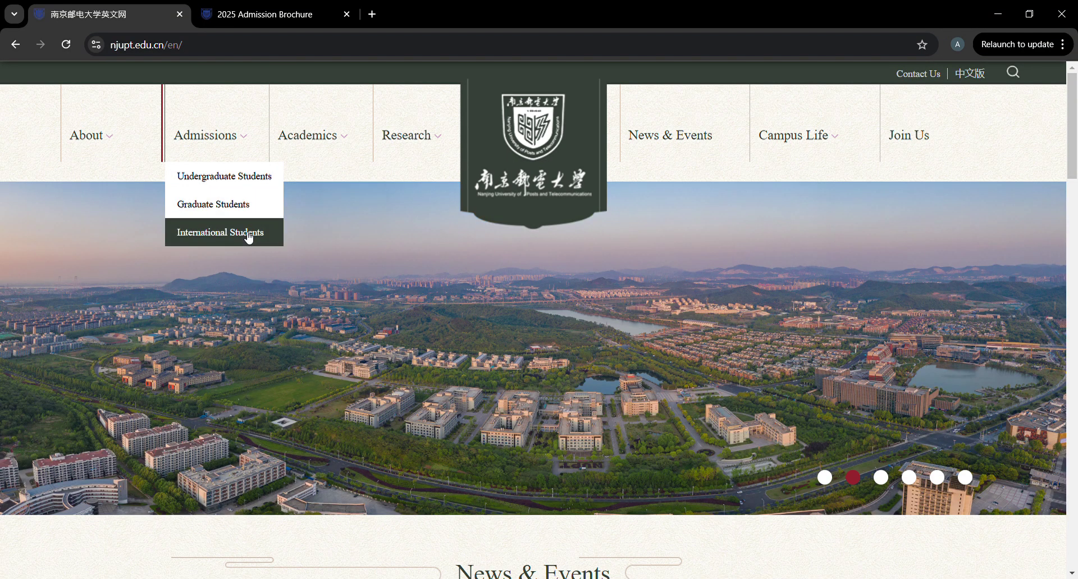
left_click(249, 238)
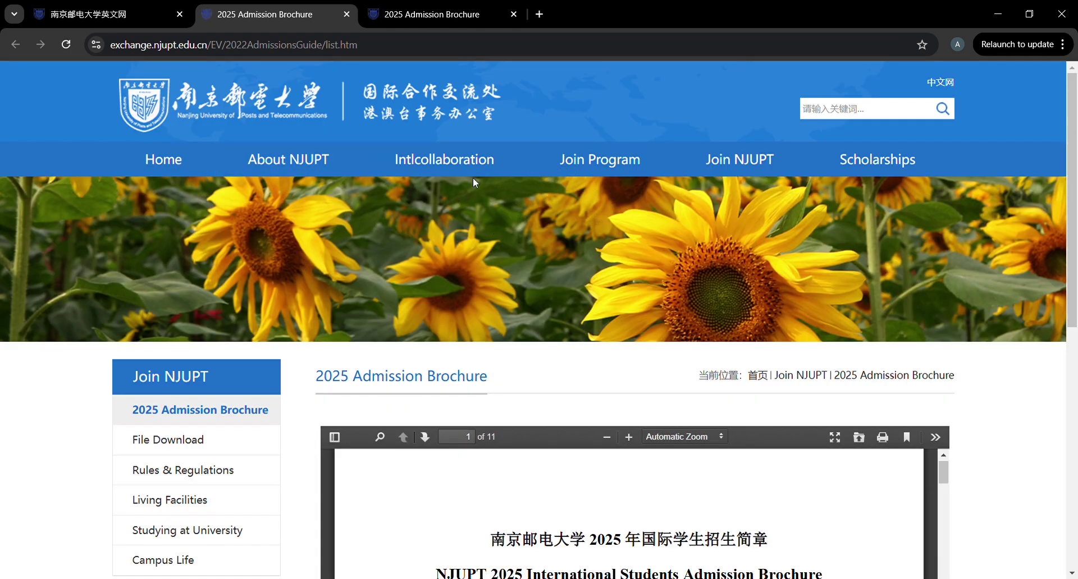
From the international office home page, open the Online Application sign-in page and start a new registration.
left_click(174, 162)
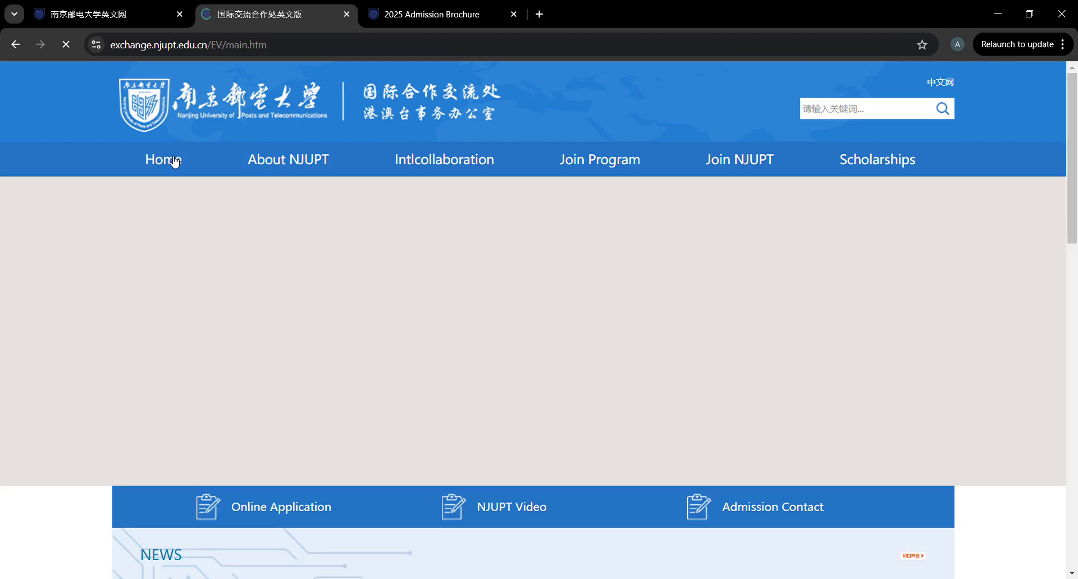
scroll(253, 367, "down", 3)
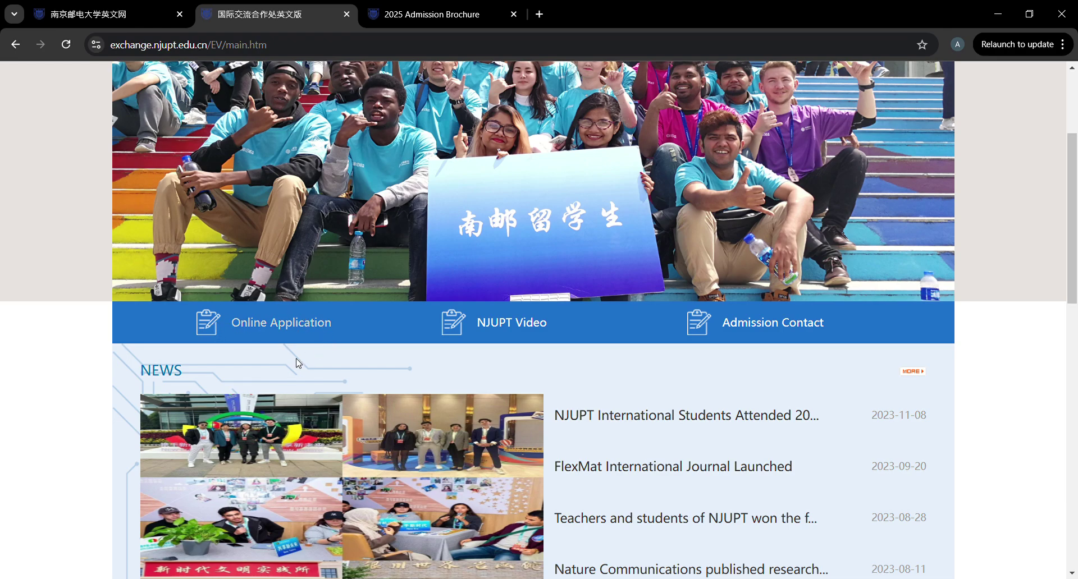
left_click(292, 324)
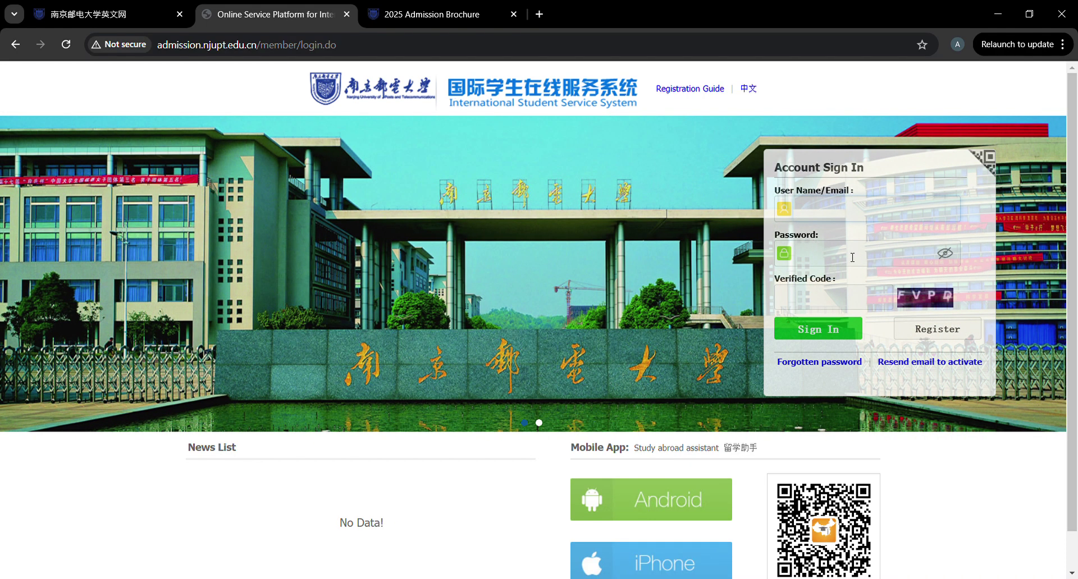
left_click(935, 332)
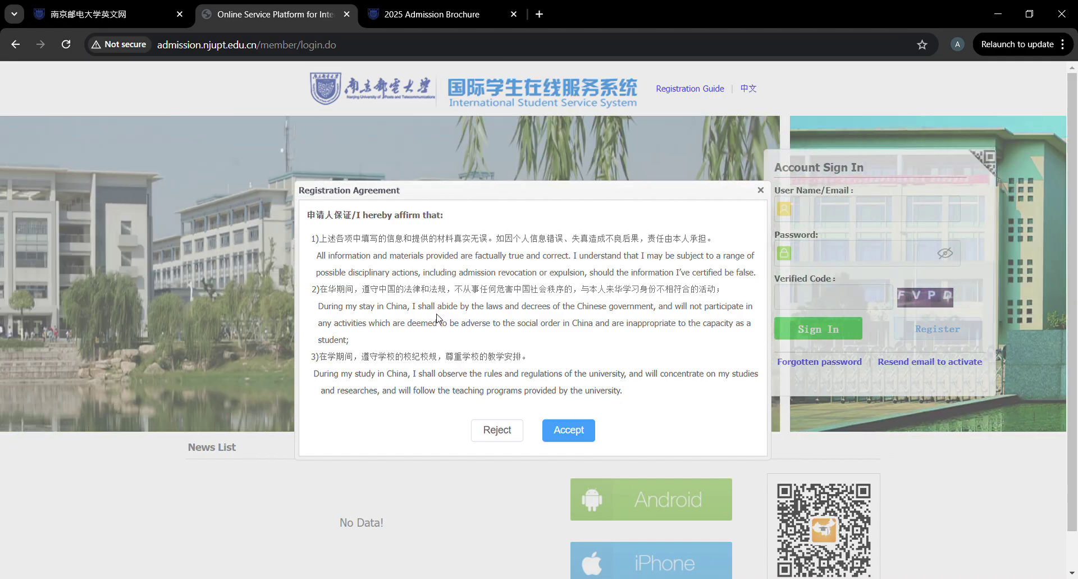
Accept the registration agreement, enter a username and set and confirm the account password.
scroll(427, 252, "down", 1)
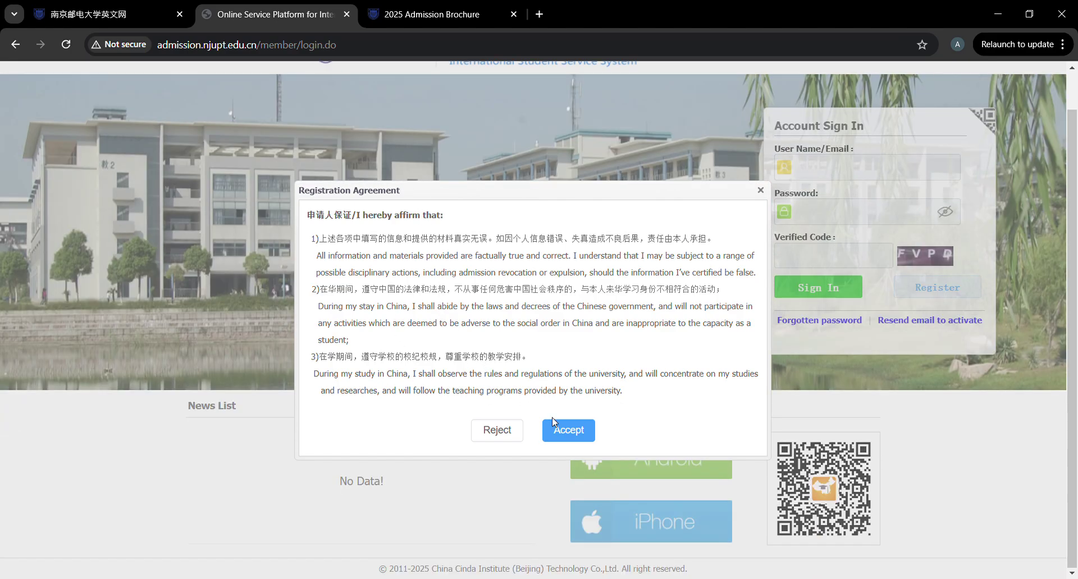
left_click(564, 433)
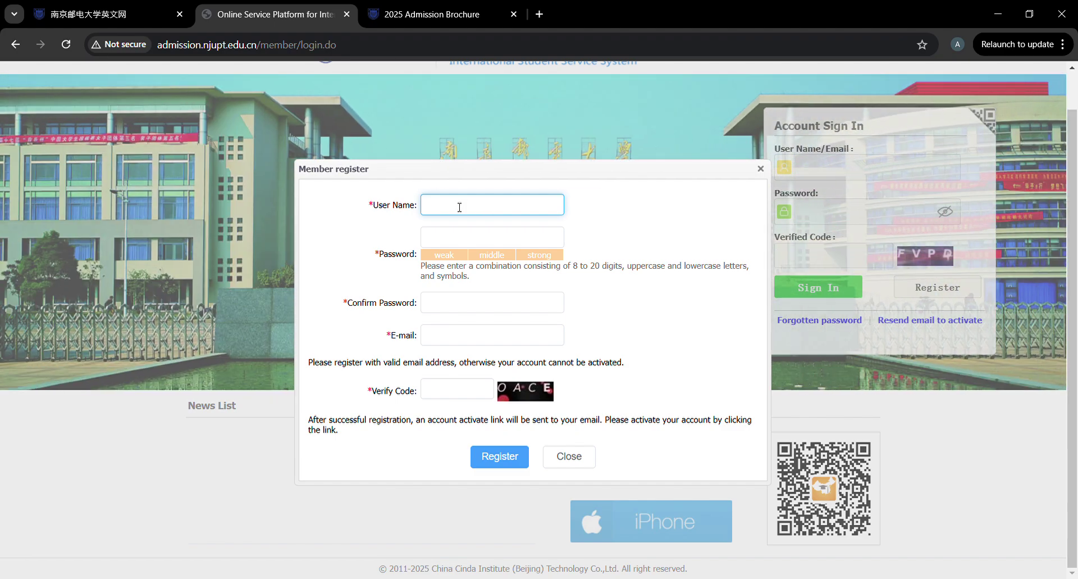
type("bachel")
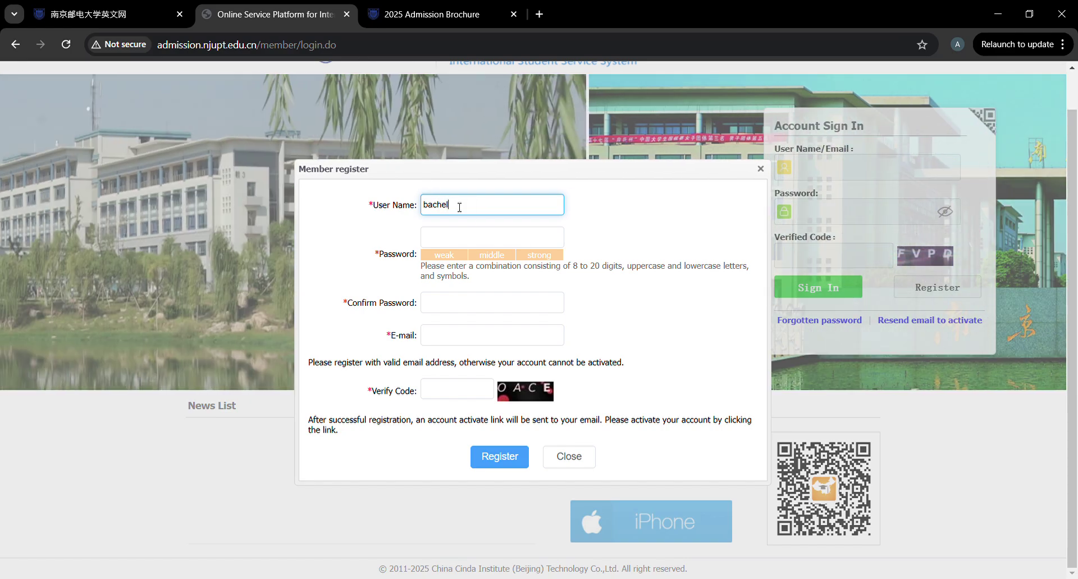
type("or")
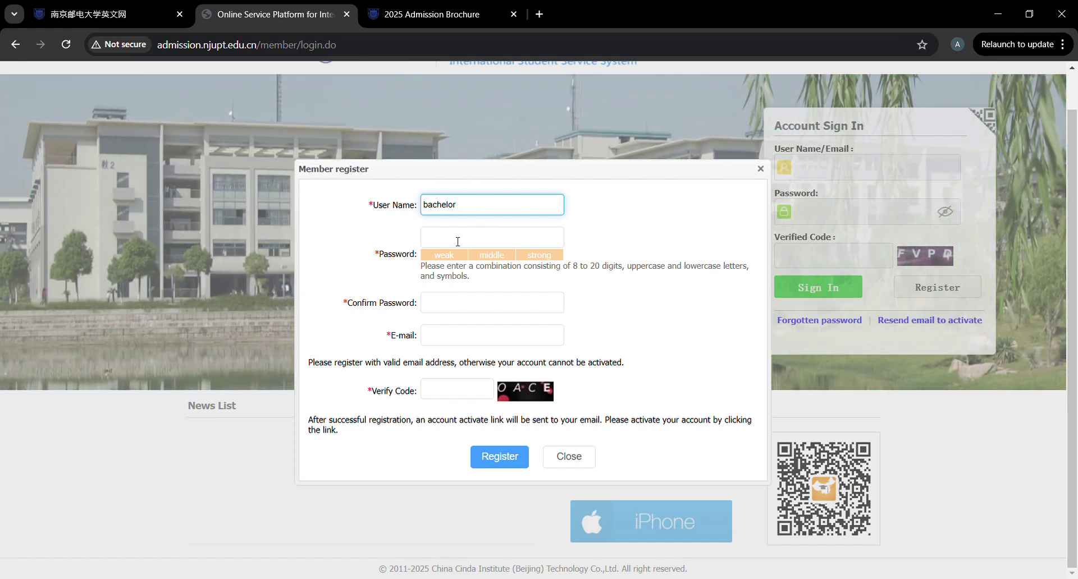
left_click(457, 242)
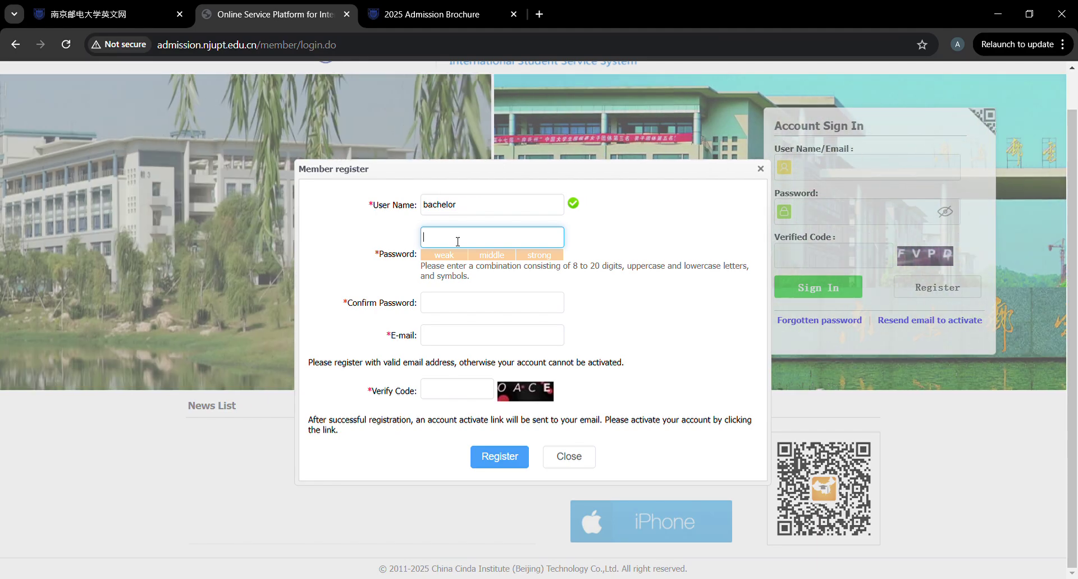
type("••••")
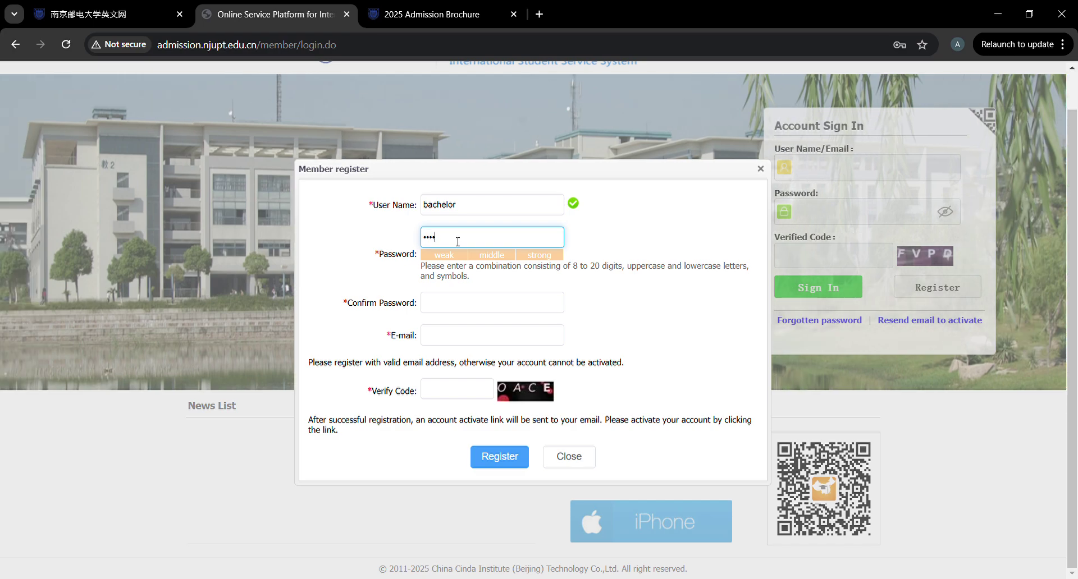
type("•••••")
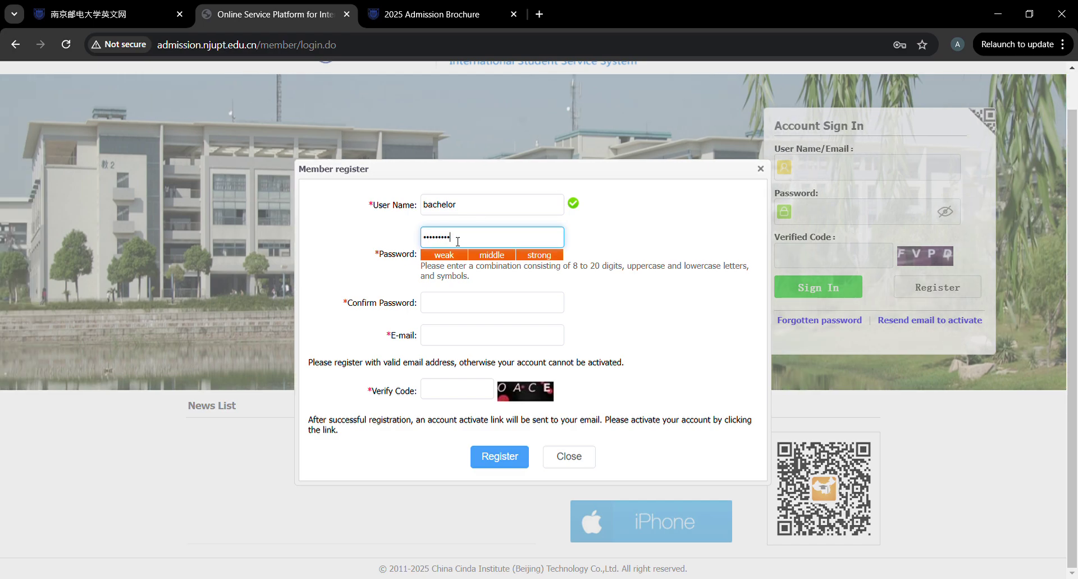
left_click(445, 299)
type("•")
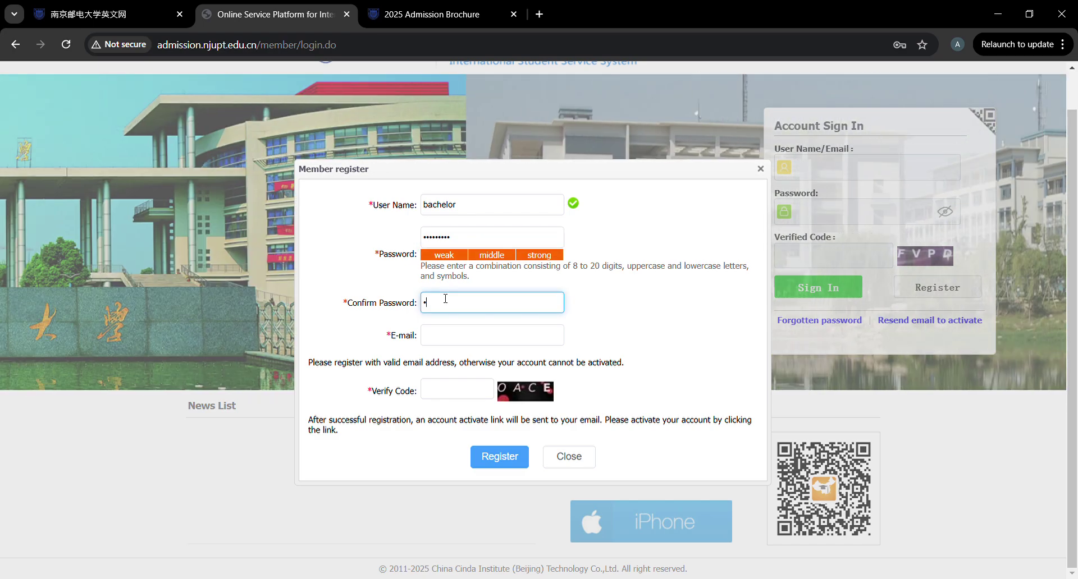
type("•••••")
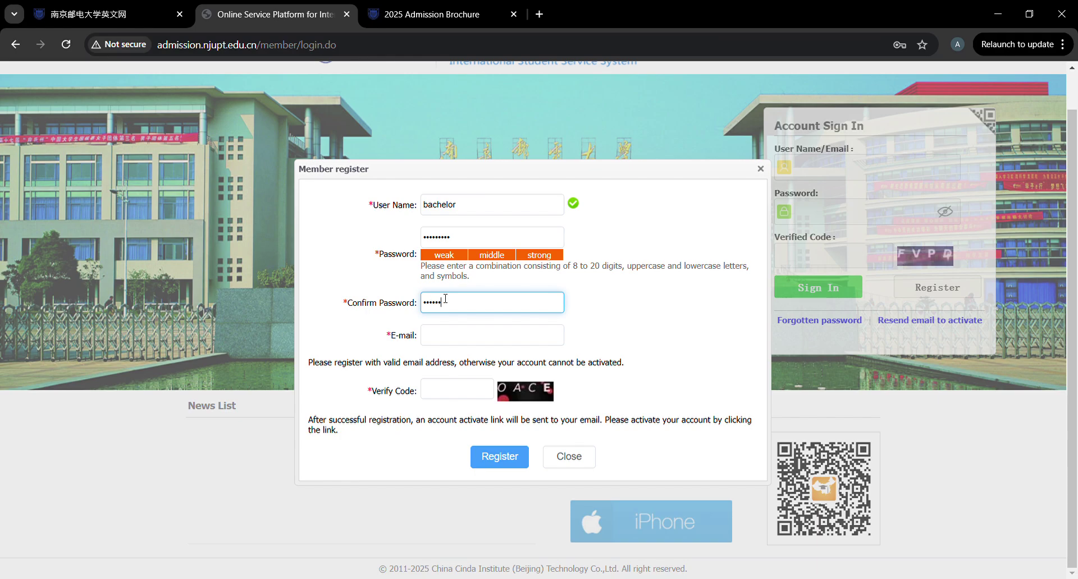
type("•••")
Fill in the applicant's Gmail address and the verification code, then submit the registration.
left_click(458, 339)
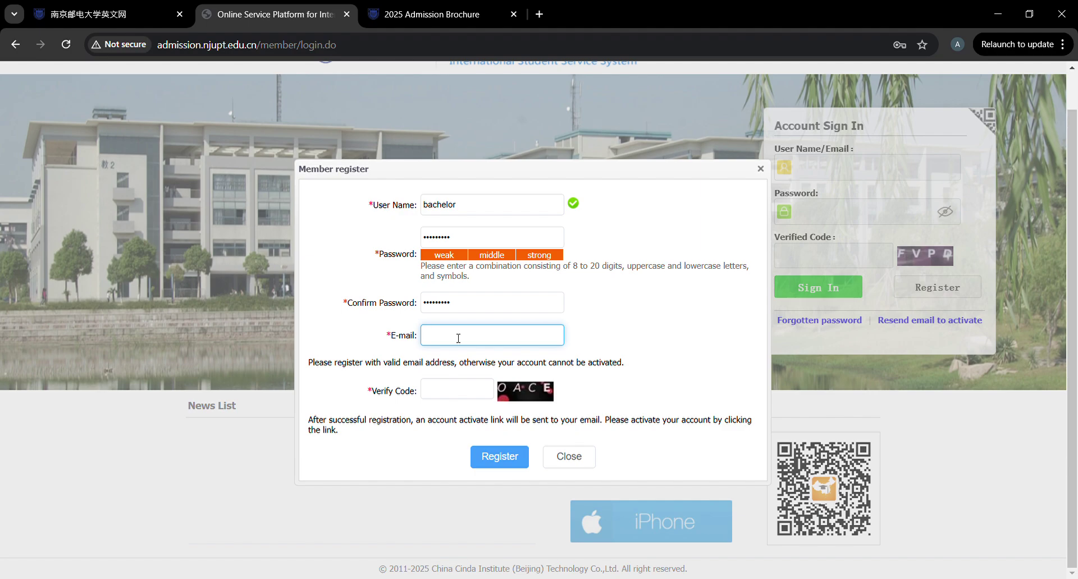
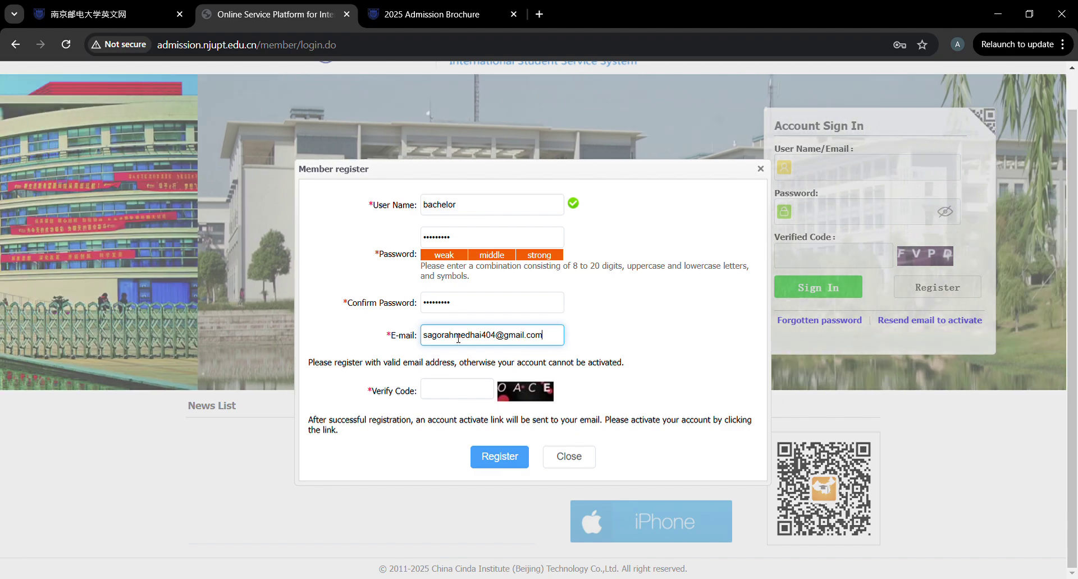
left_click(464, 389)
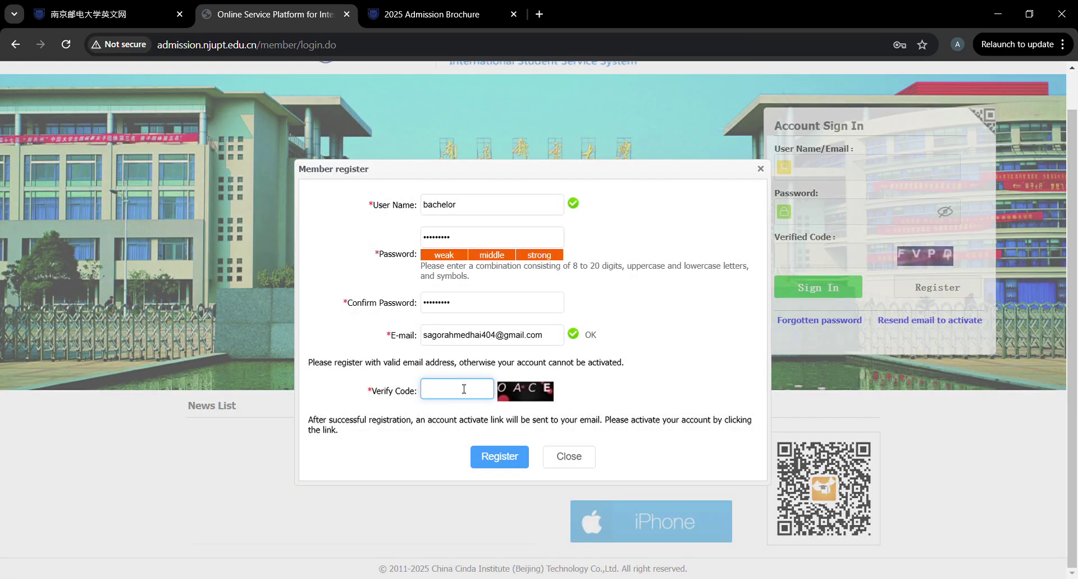
type("OACE")
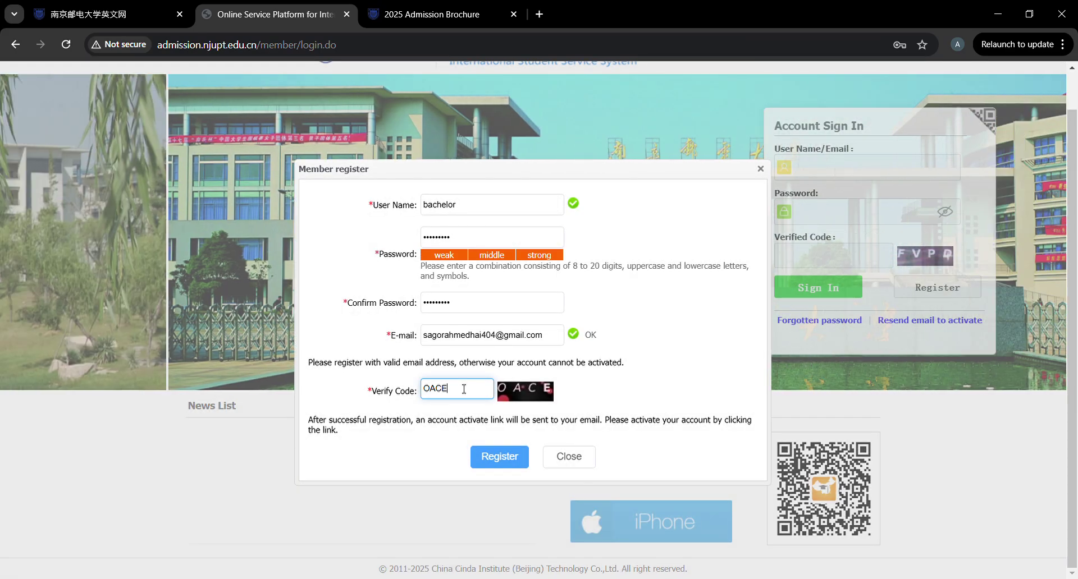
left_click(498, 462)
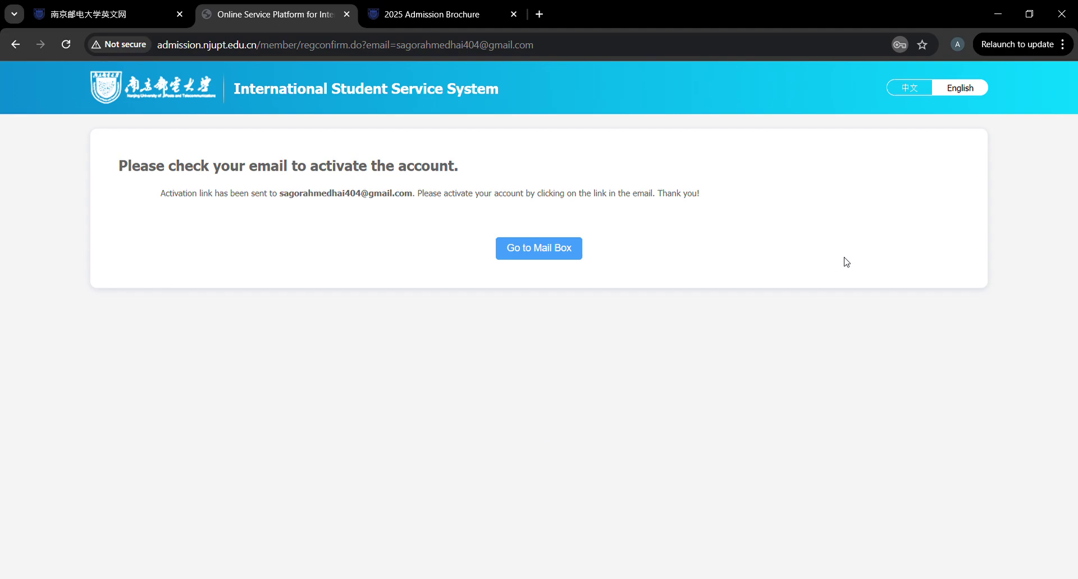
Go to the mailbox from the activation notice page, retrying once to reach Gmail.
left_click(560, 249)
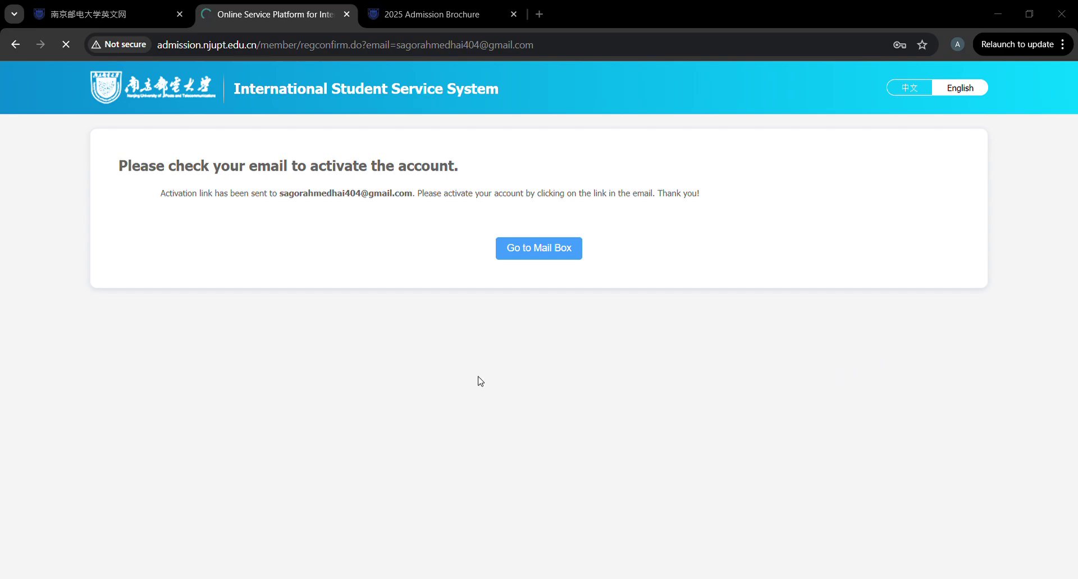
left_click(556, 249)
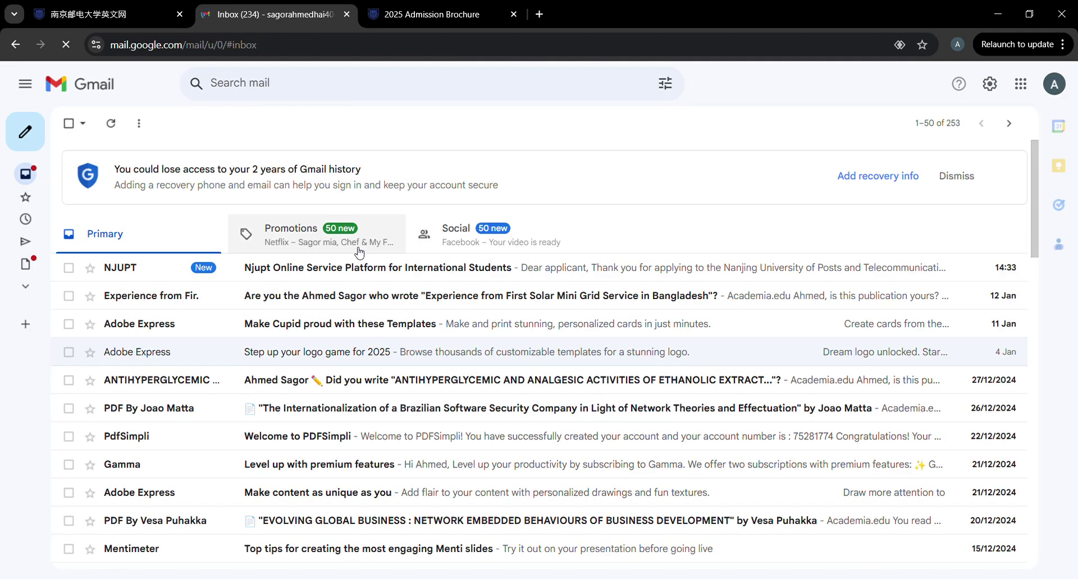
Open the NJUPT Online Service Platform e-mail and follow its account activation link.
left_click(313, 272)
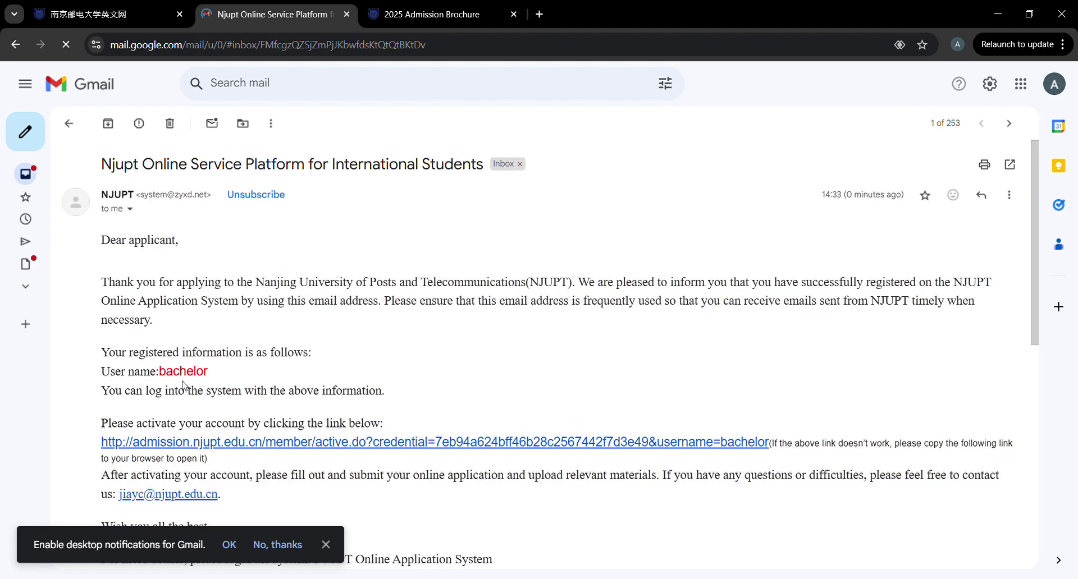
scroll(235, 378, "down", 1)
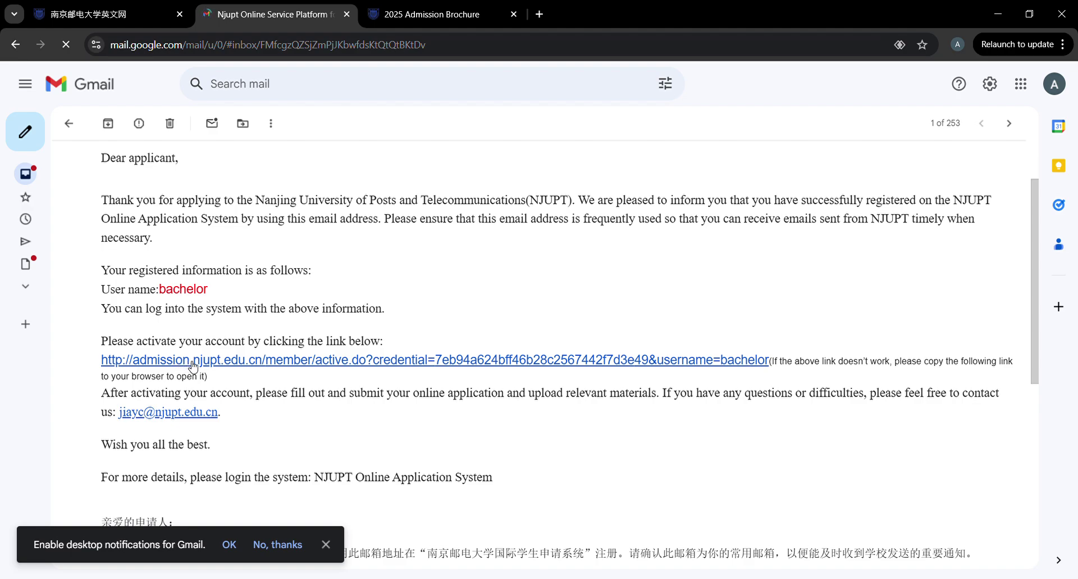
left_click(193, 363)
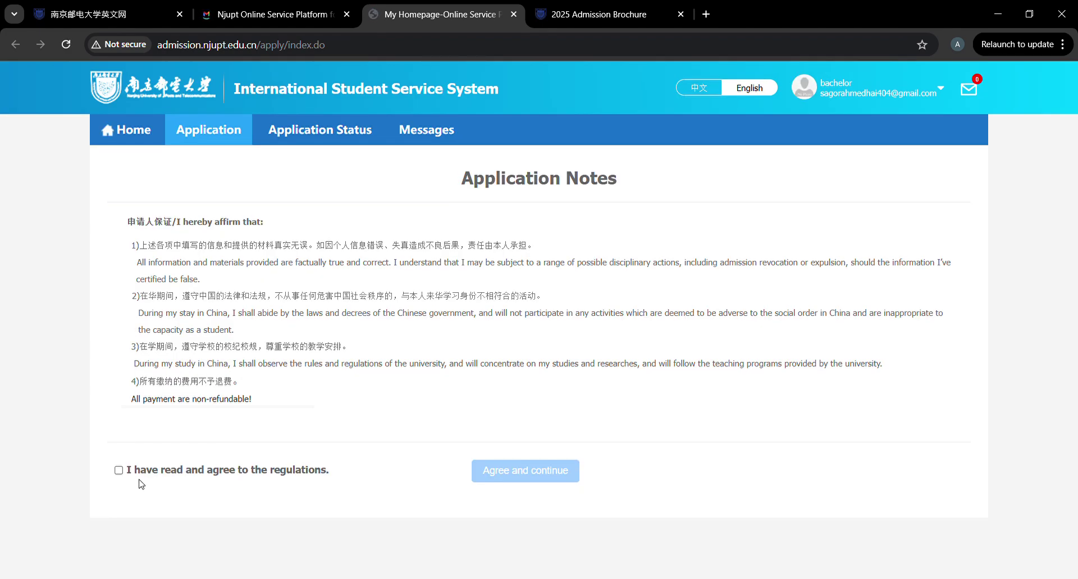
Agree to the application regulations and continue to the program choice page.
left_click(119, 471)
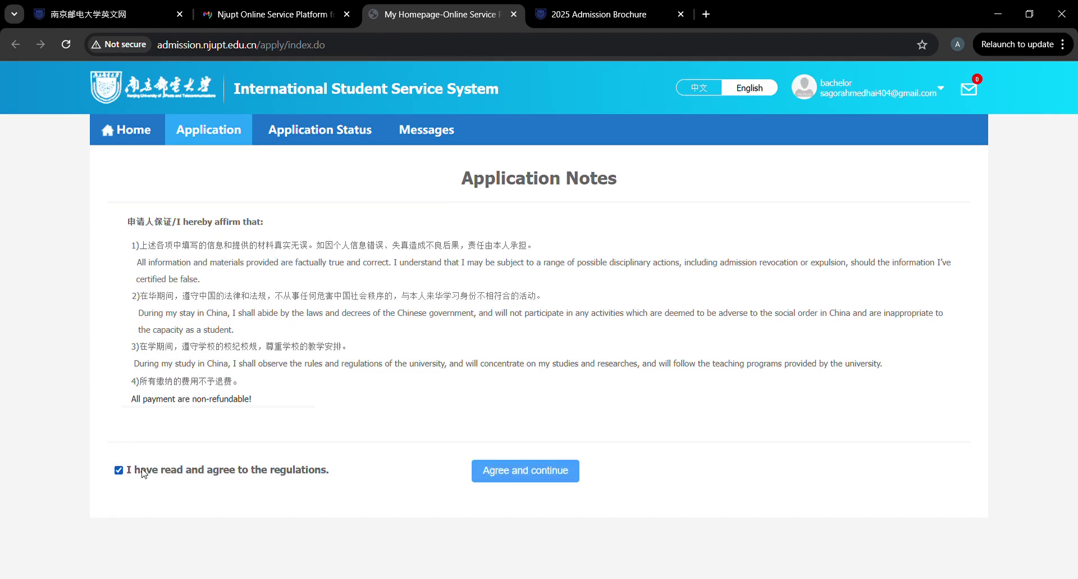
left_click(528, 471)
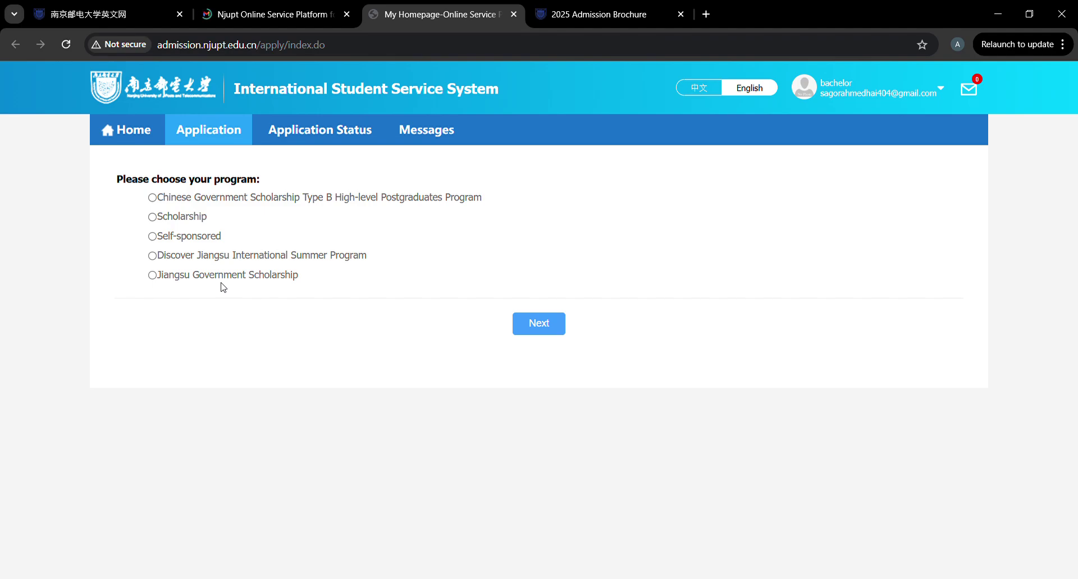
Choose the Scholarship program and Undergraduate Student type to list the seven study plans.
left_click(151, 220)
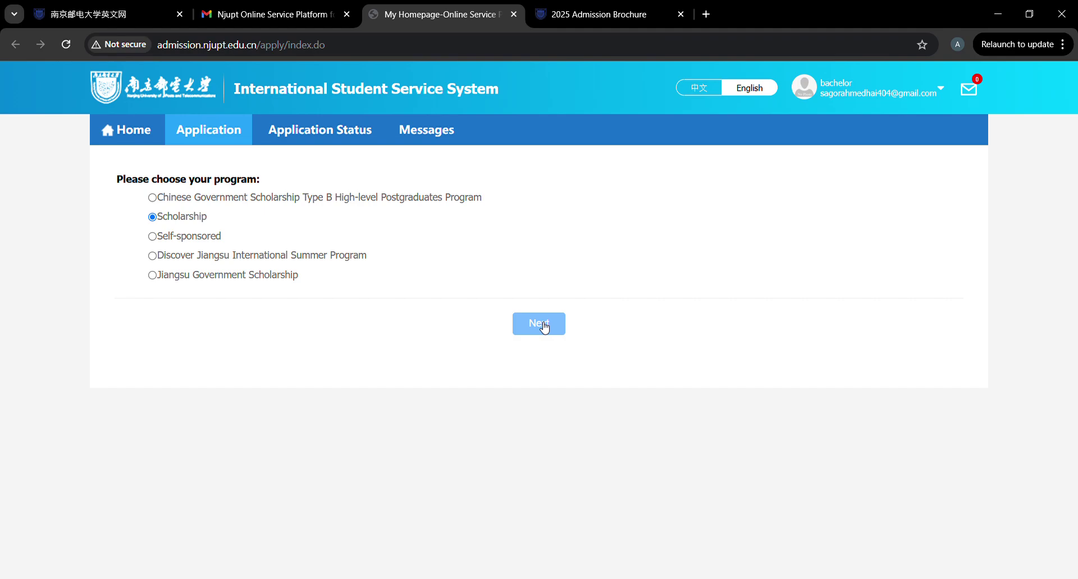
left_click(544, 328)
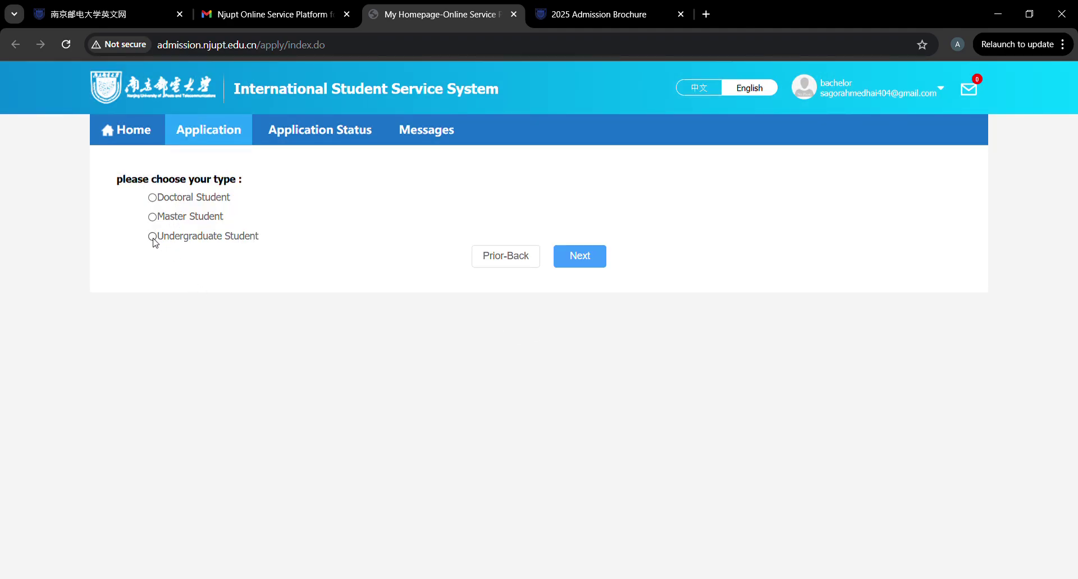
left_click(581, 261)
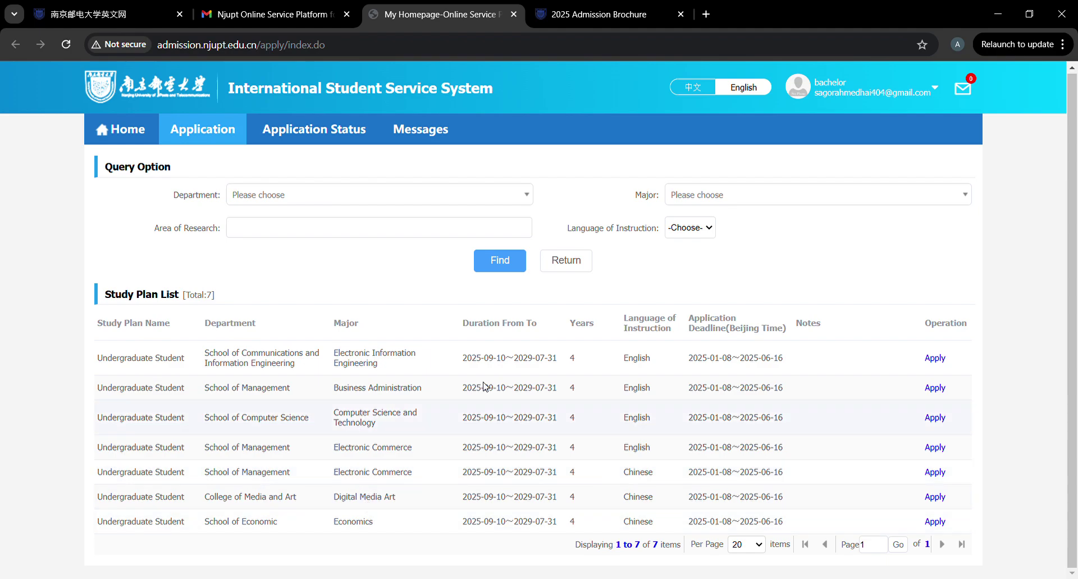
Browse the majors offered by the School of Computer Science, School of Management and School of Communications.
left_click(469, 203)
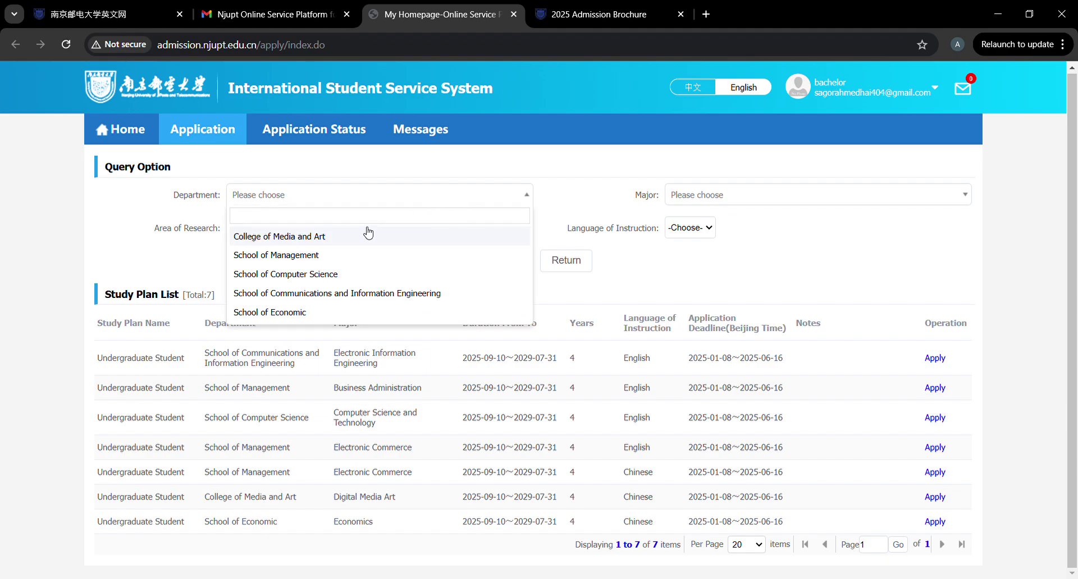
left_click(320, 276)
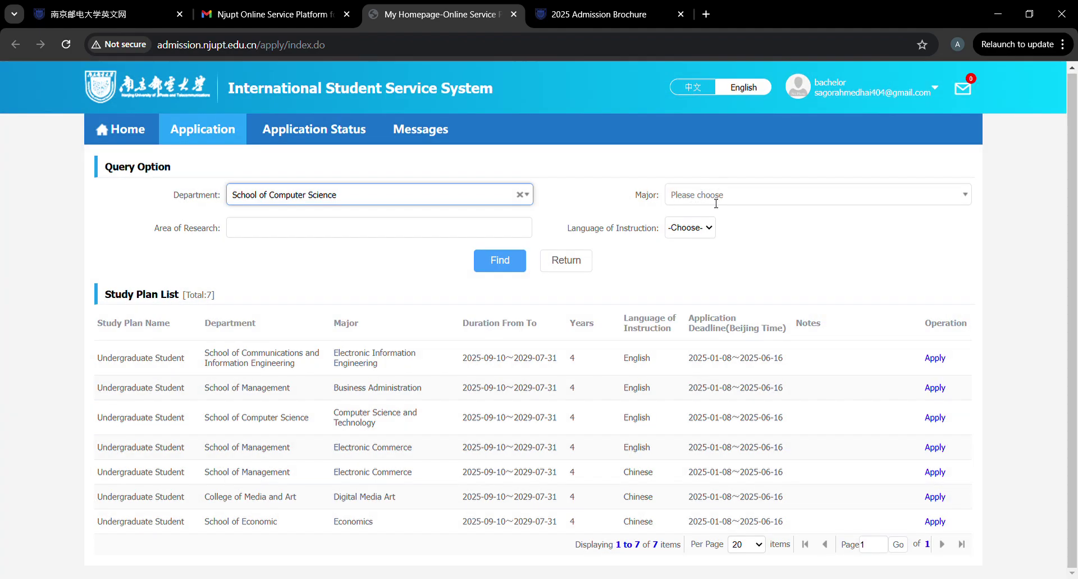
left_click(716, 203)
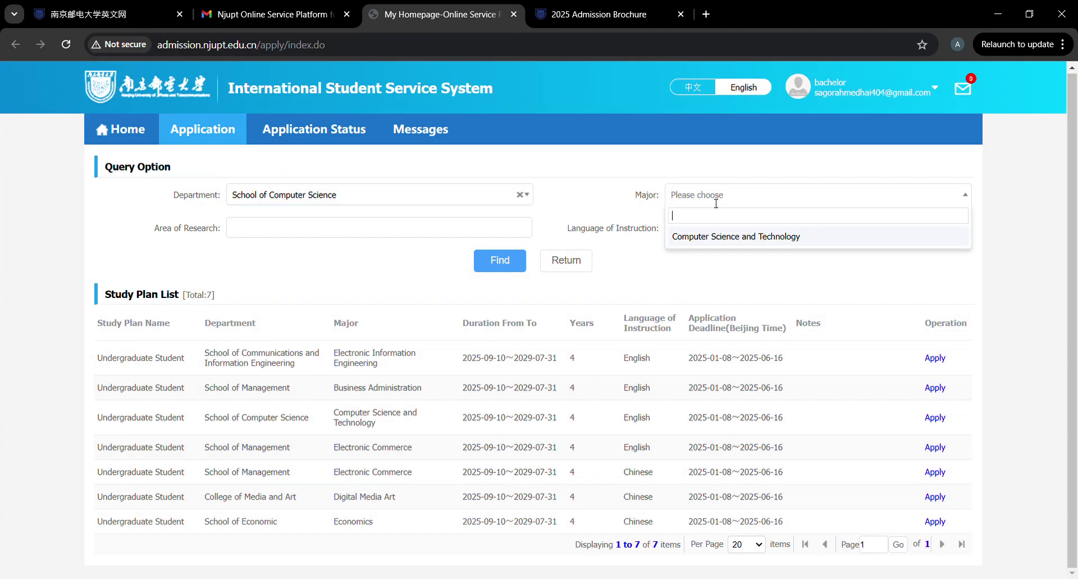
left_click(722, 243)
left_click(476, 197)
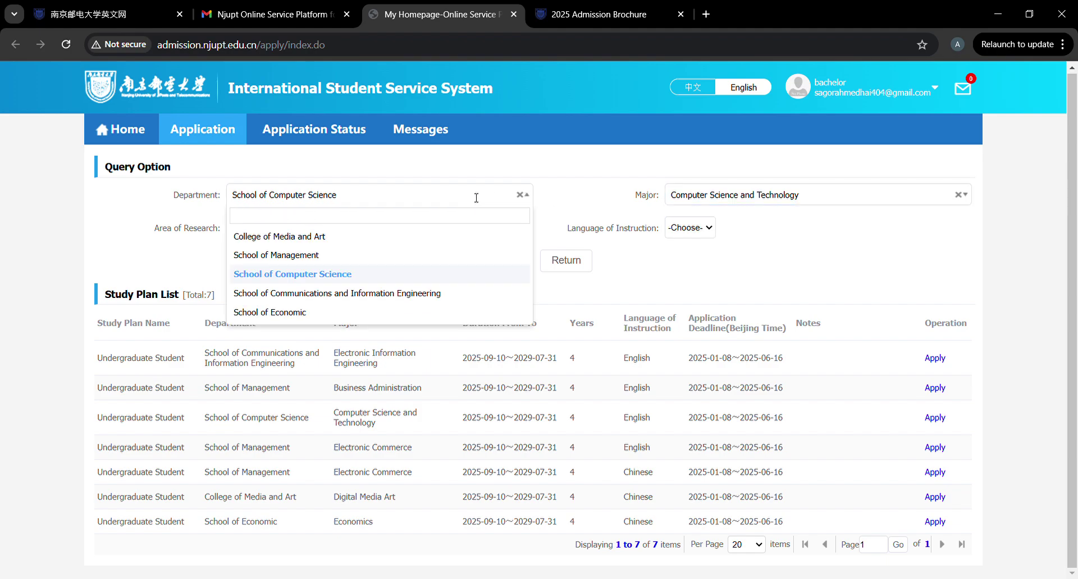
left_click(301, 257)
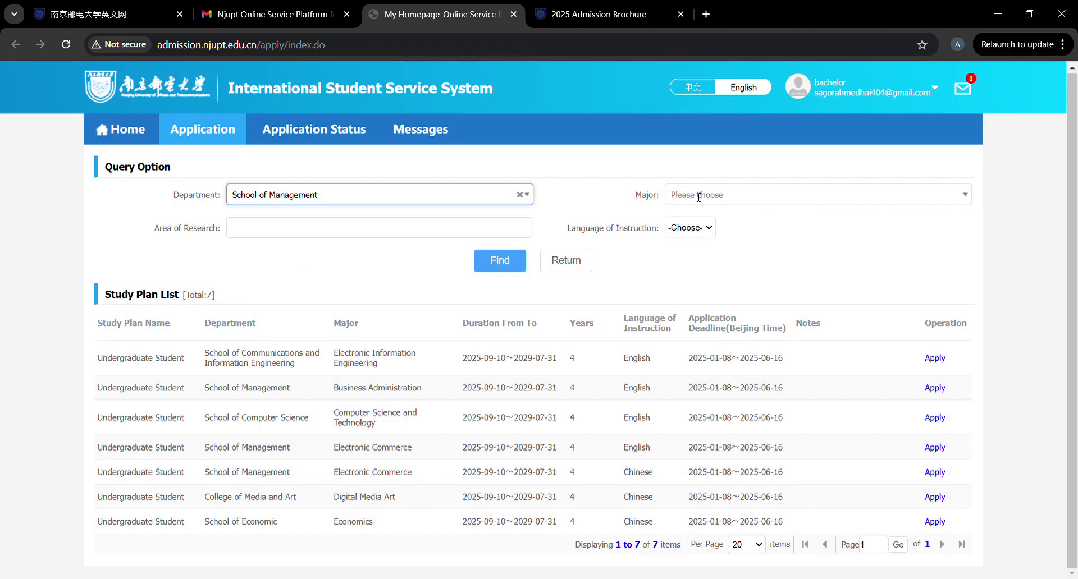
left_click(698, 197)
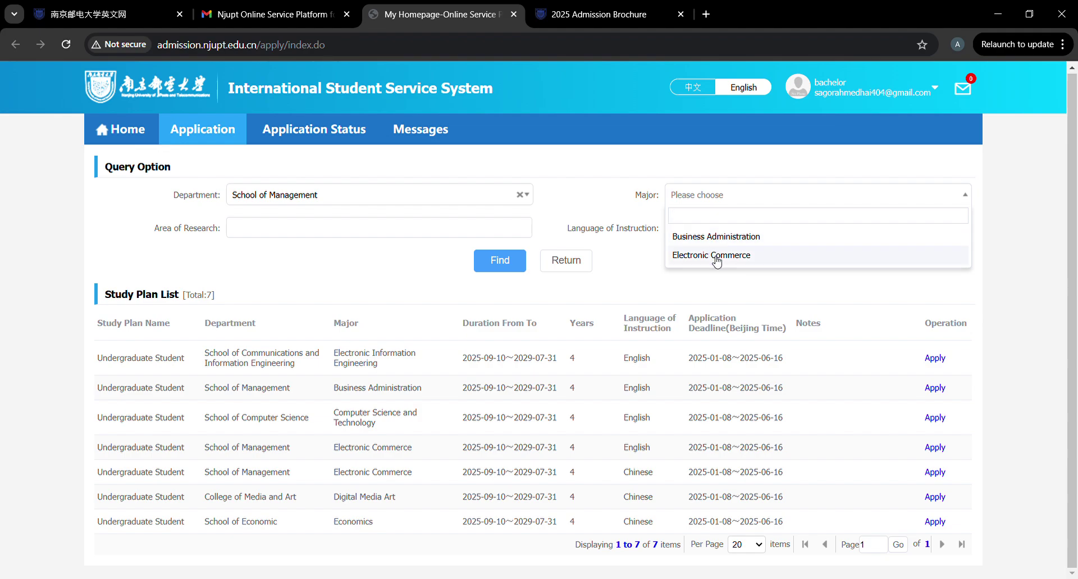
left_click(480, 201)
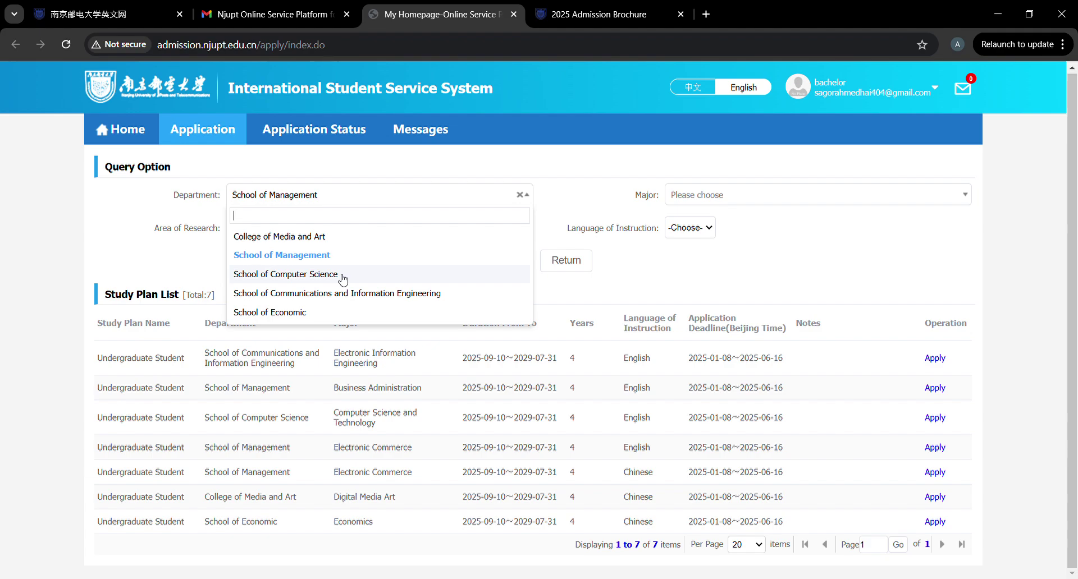
left_click(343, 275)
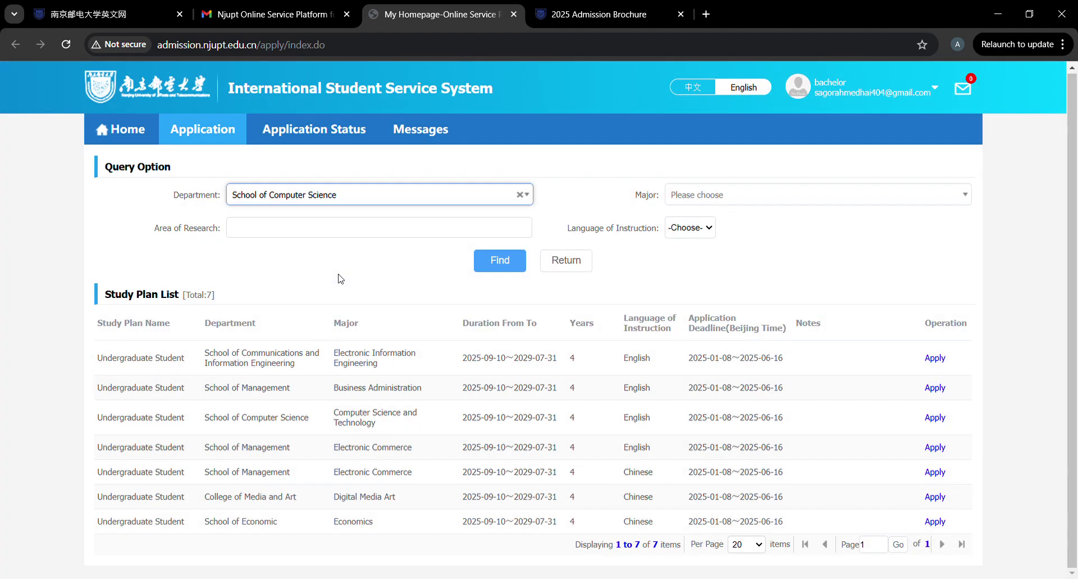
left_click(760, 200)
left_click(734, 237)
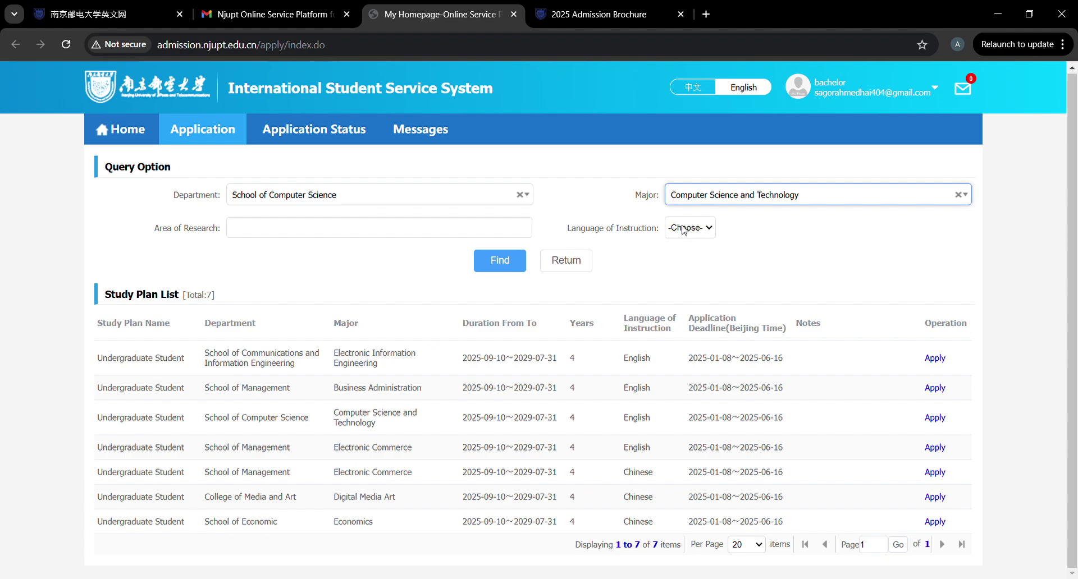
left_click(489, 202)
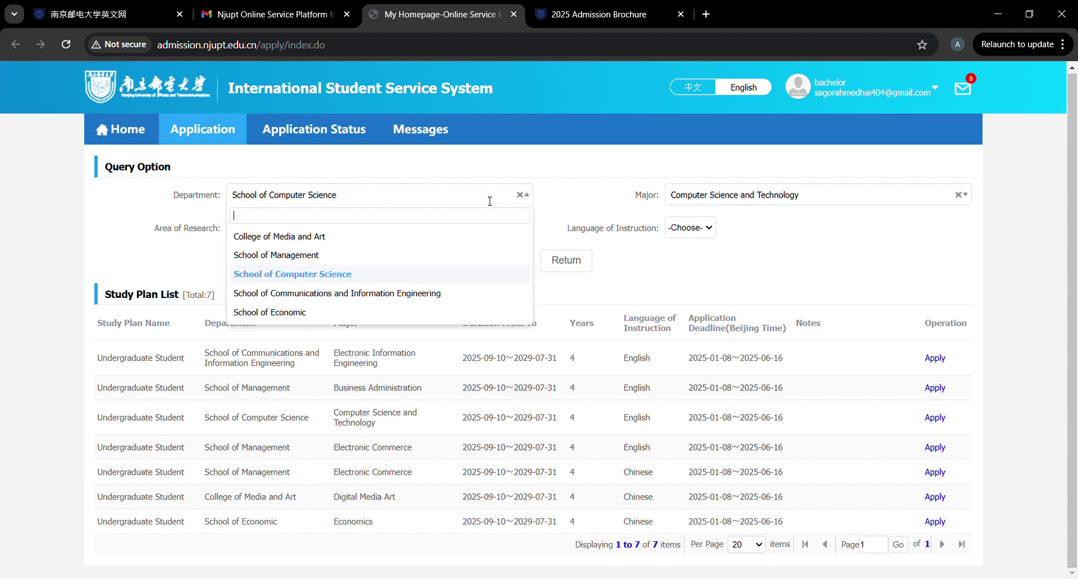
left_click(334, 294)
left_click(713, 204)
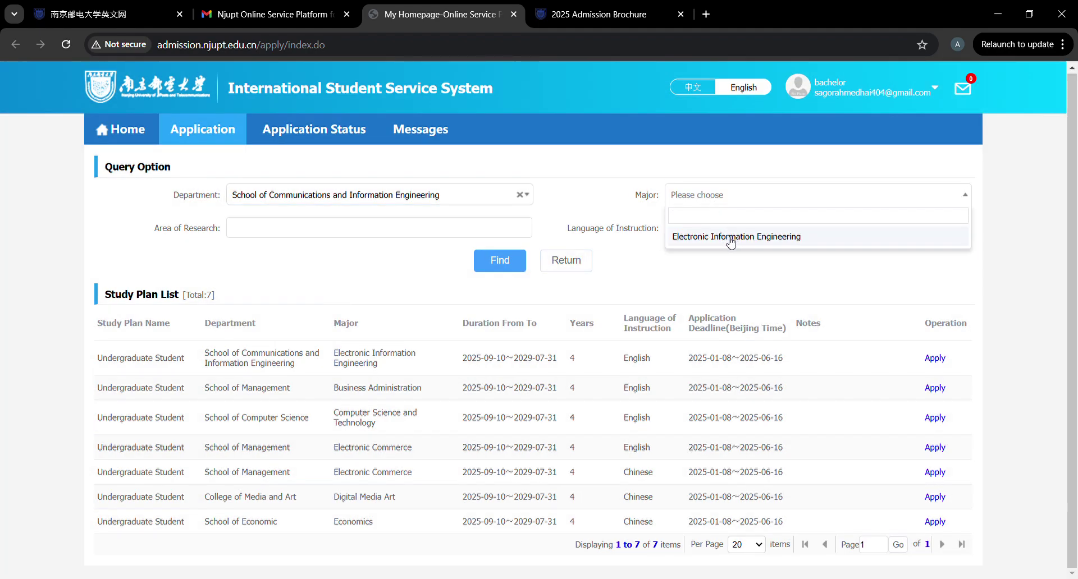
Filter by School of Computer Science, Computer Science and Technology, and English, then search.
left_click(468, 202)
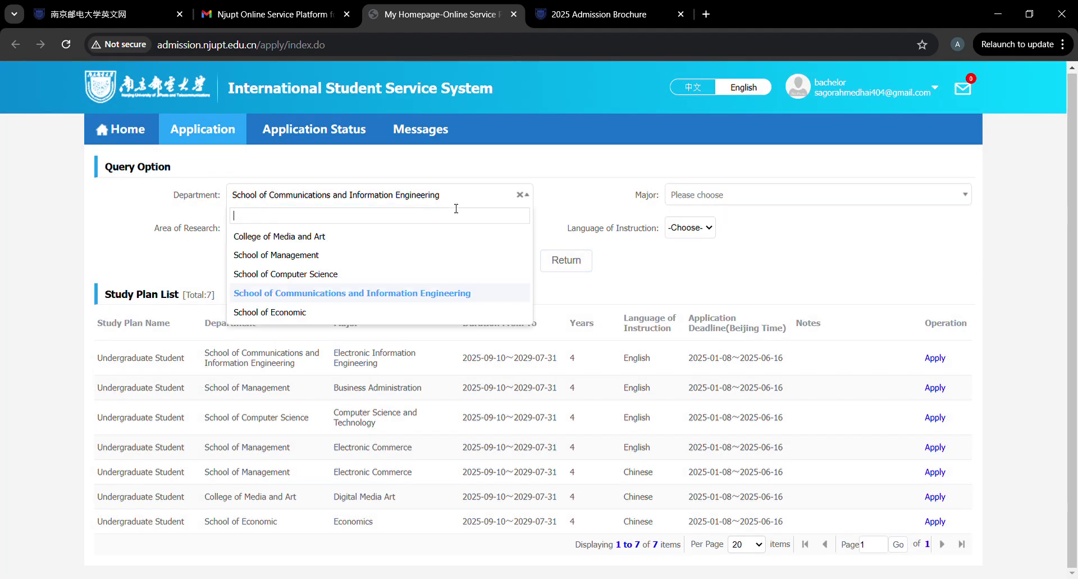
left_click(325, 274)
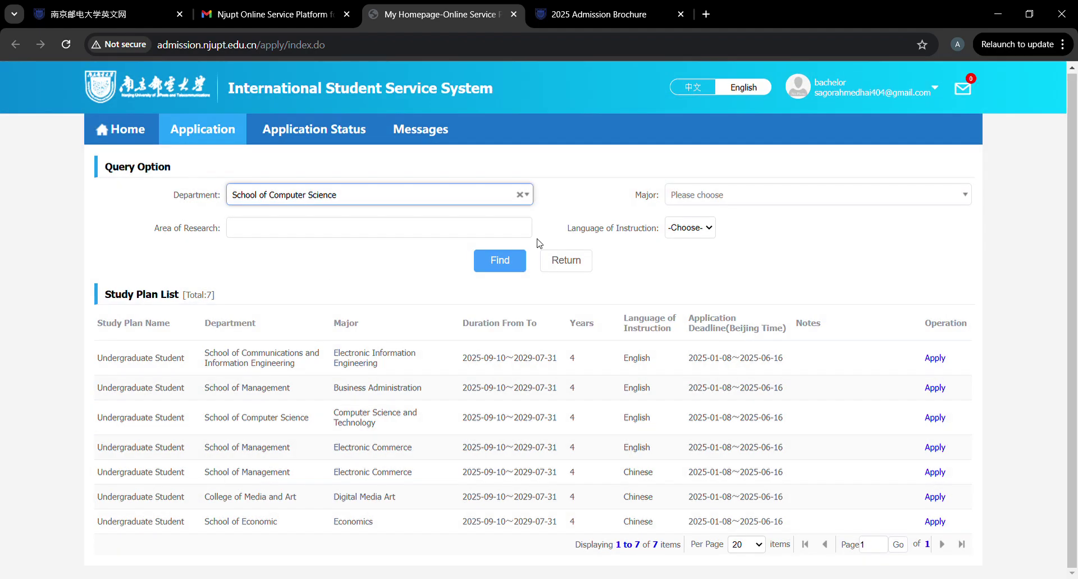
left_click(720, 197)
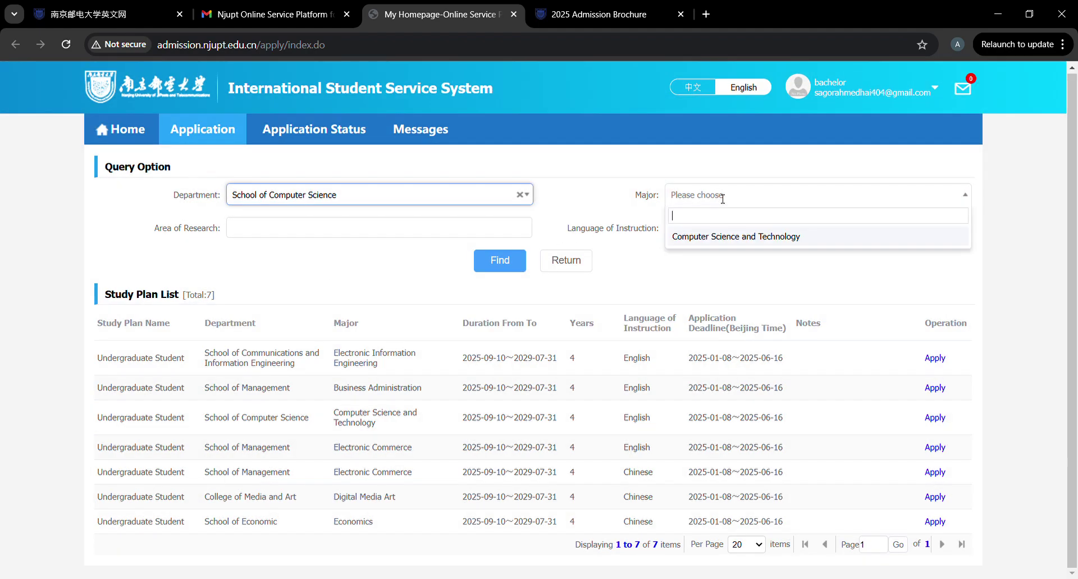
left_click(703, 243)
left_click(696, 232)
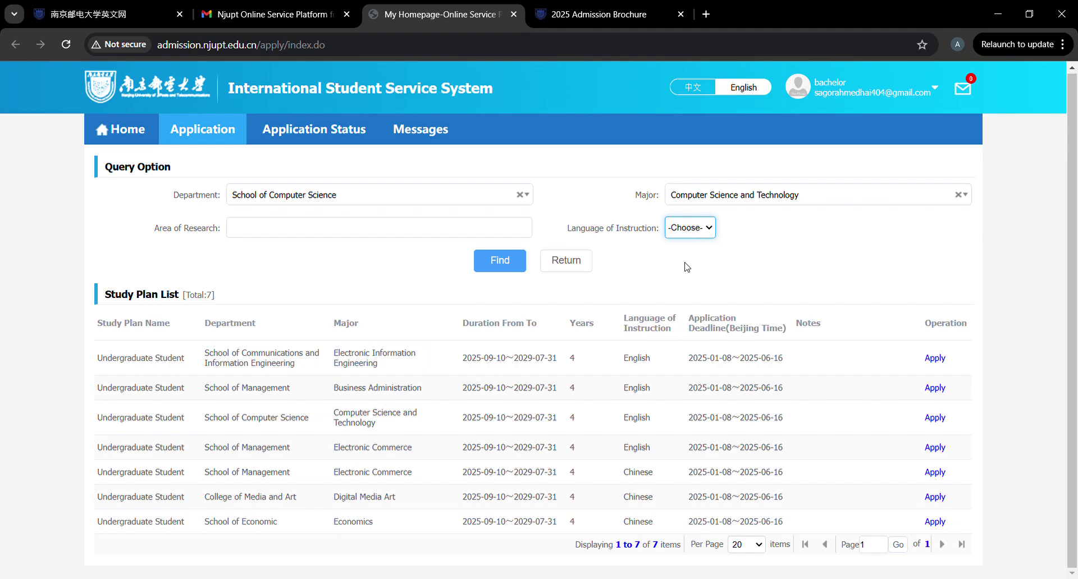
key("Down")
left_click(512, 264)
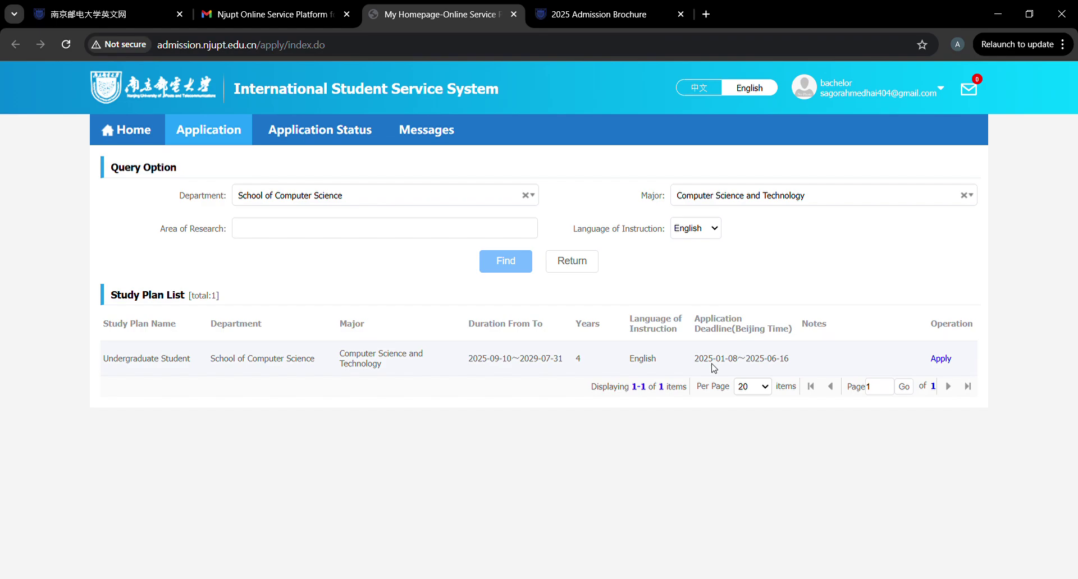
Apply for the Computer Science and Technology plan and begin adding a passport photo in Basic Info.
left_click(941, 359)
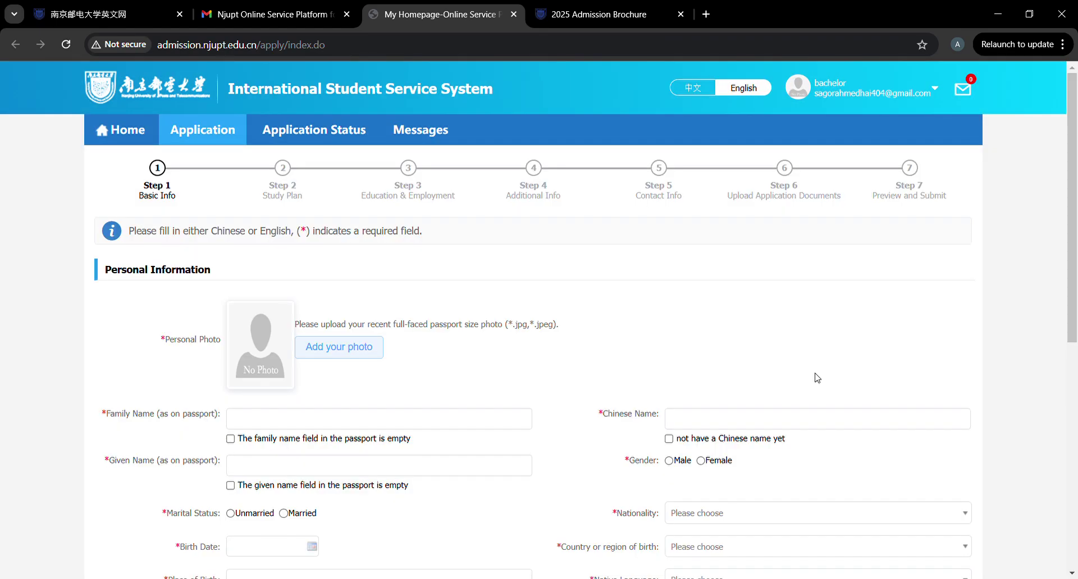
scroll(375, 378, "down", 2)
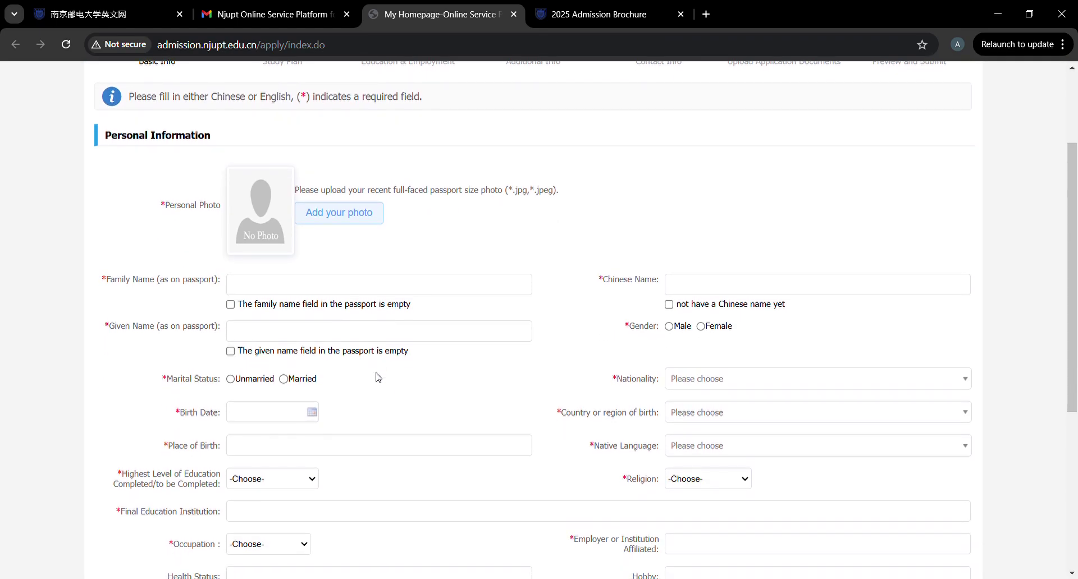
scroll(378, 378, "down", 2)
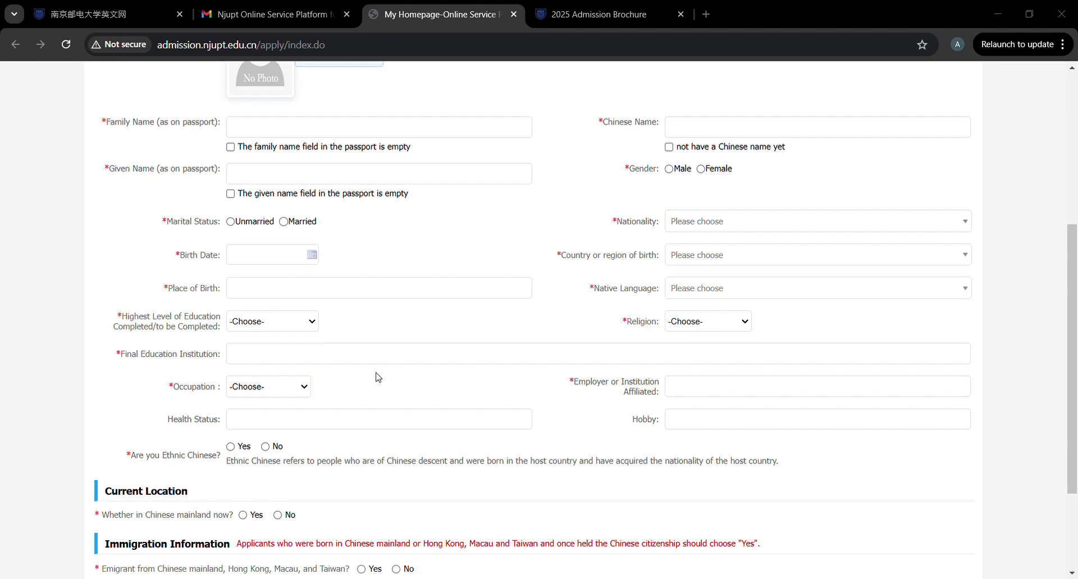
left_click(127, 192)
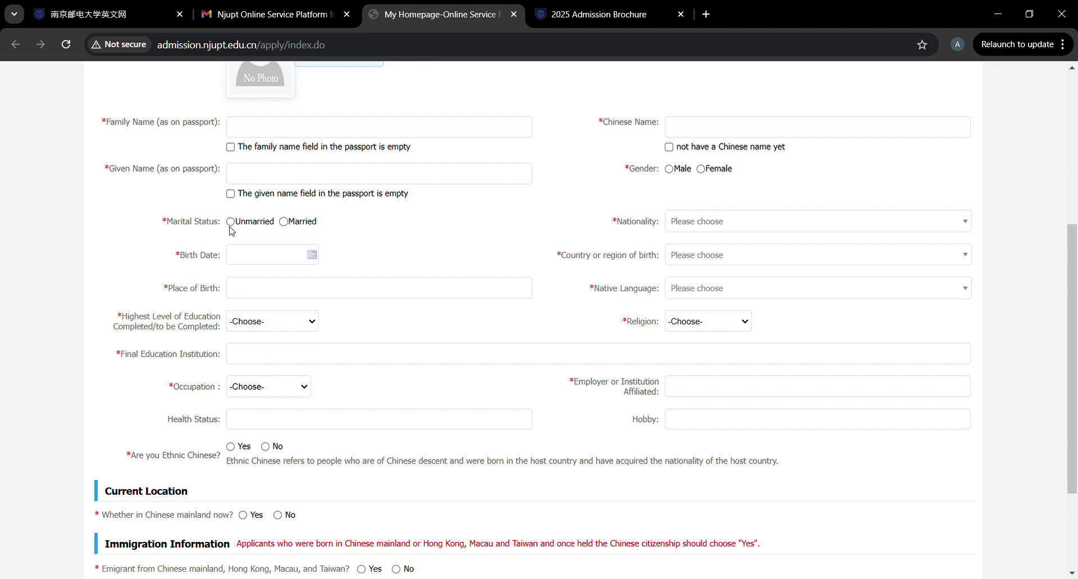
scroll(325, 270, "up", 4)
scroll(326, 270, "down", 1)
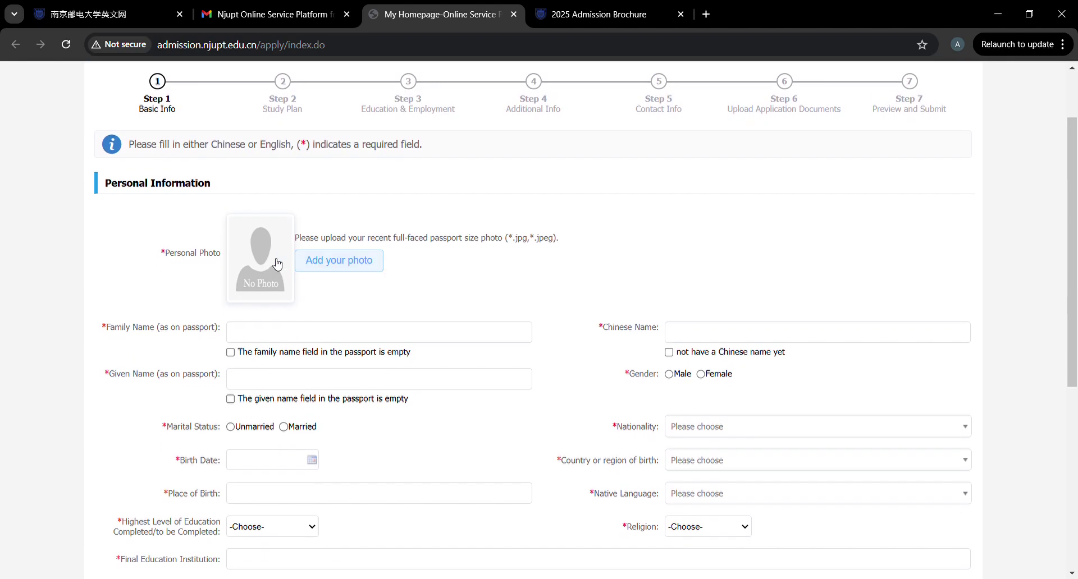
left_click(318, 270)
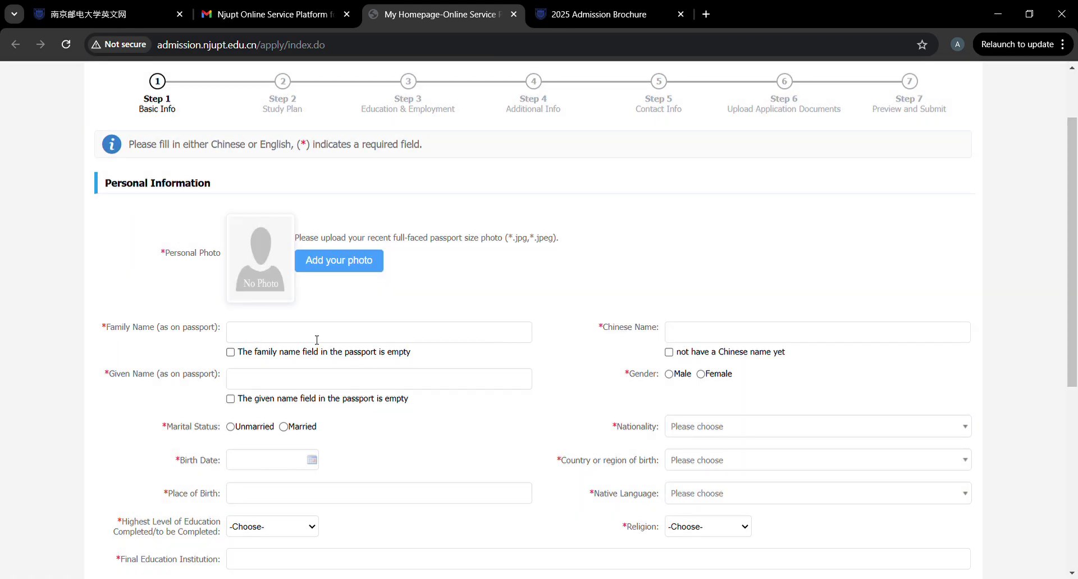
Enter the applicant's passport family and given names, mark no Chinese name, and select Male.
left_click(317, 340)
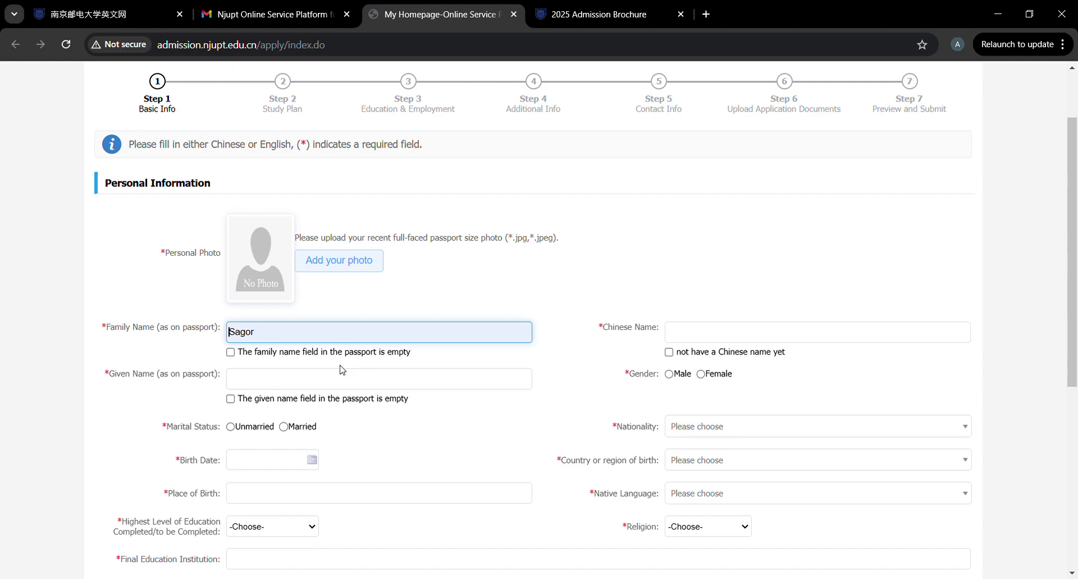
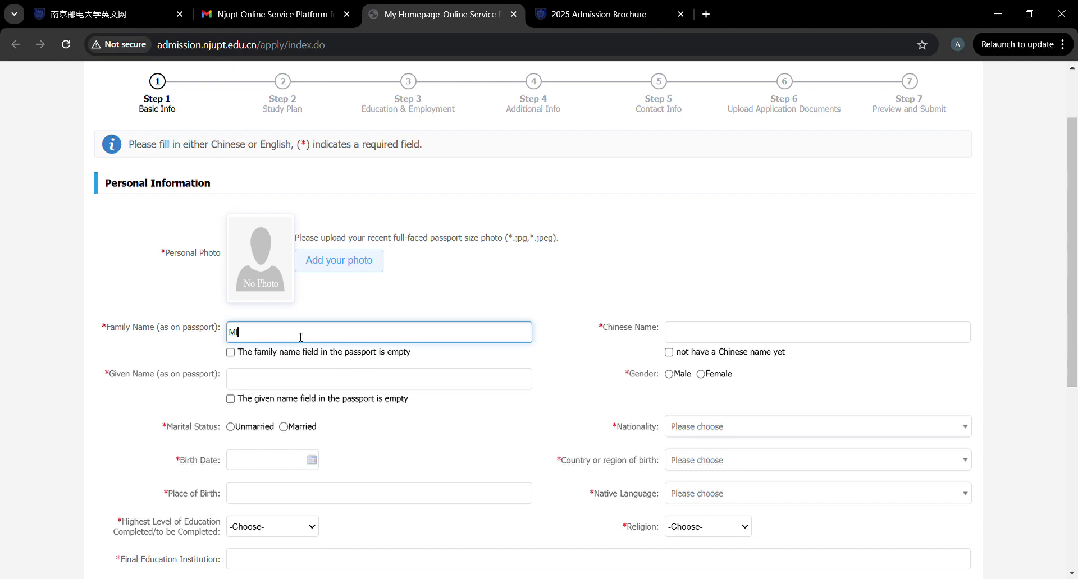
left_click(301, 376)
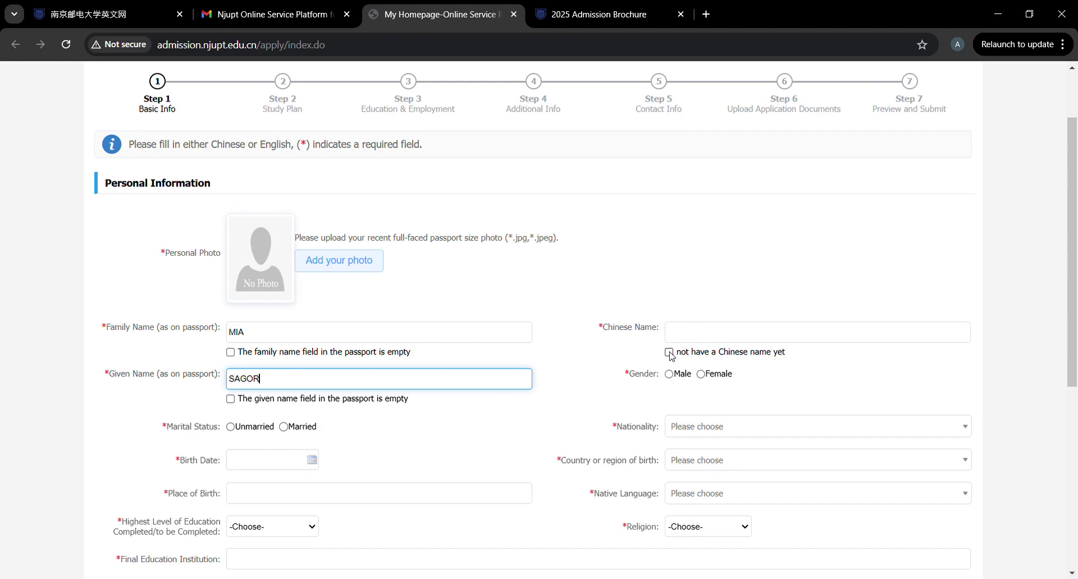
left_click(669, 352)
left_click(669, 375)
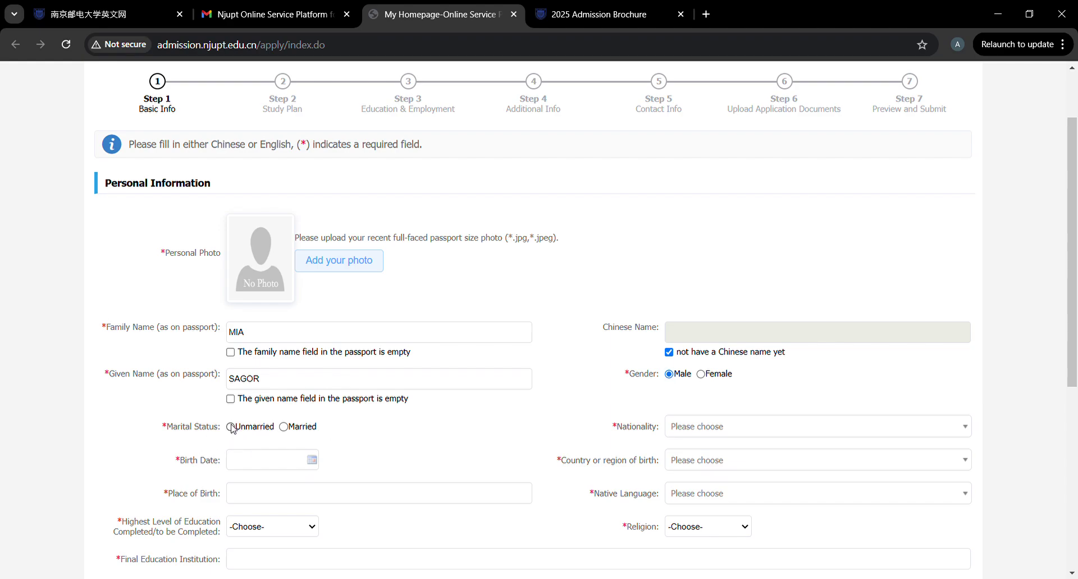
Set the birth date to 15 January 2002 using the calendar.
scroll(232, 430, "down", 2)
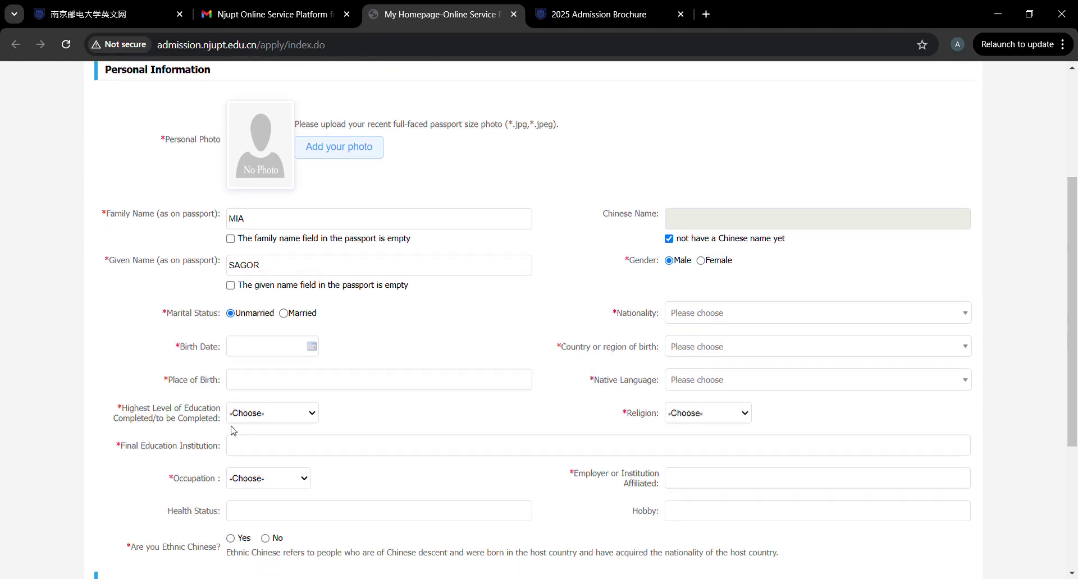
left_click(257, 355)
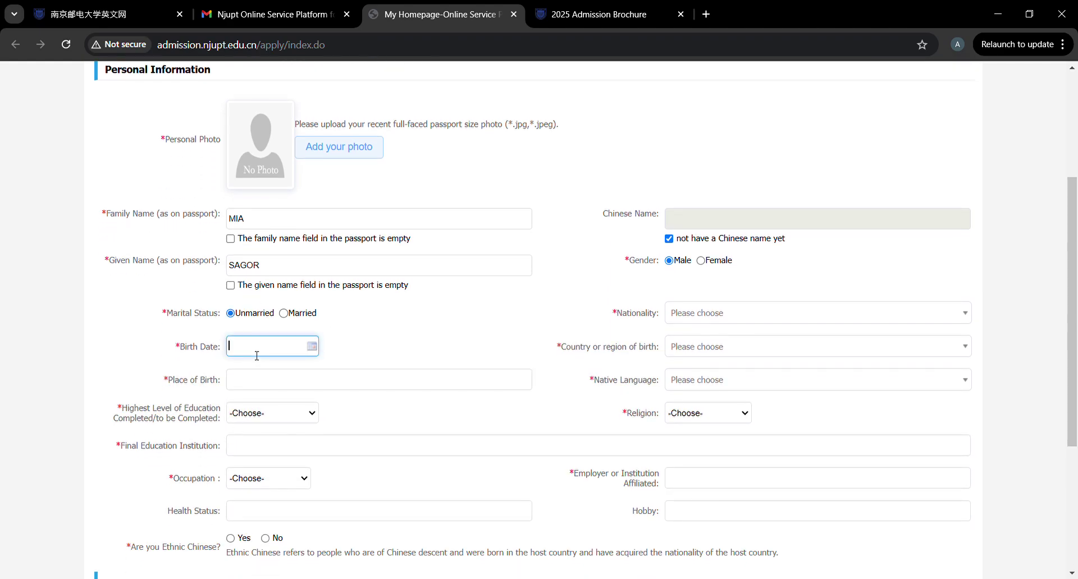
left_click(312, 347)
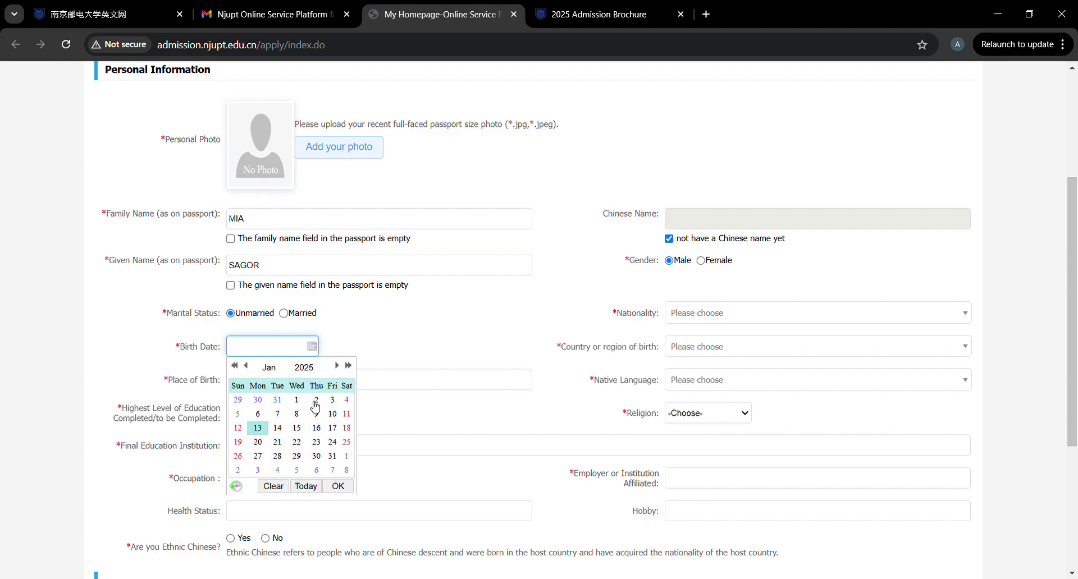
double_click(238, 368)
left_click(238, 368)
left_click(238, 369)
left_click(238, 369)
left_click(238, 369)
left_click(239, 368)
left_click(238, 368)
left_click(238, 369)
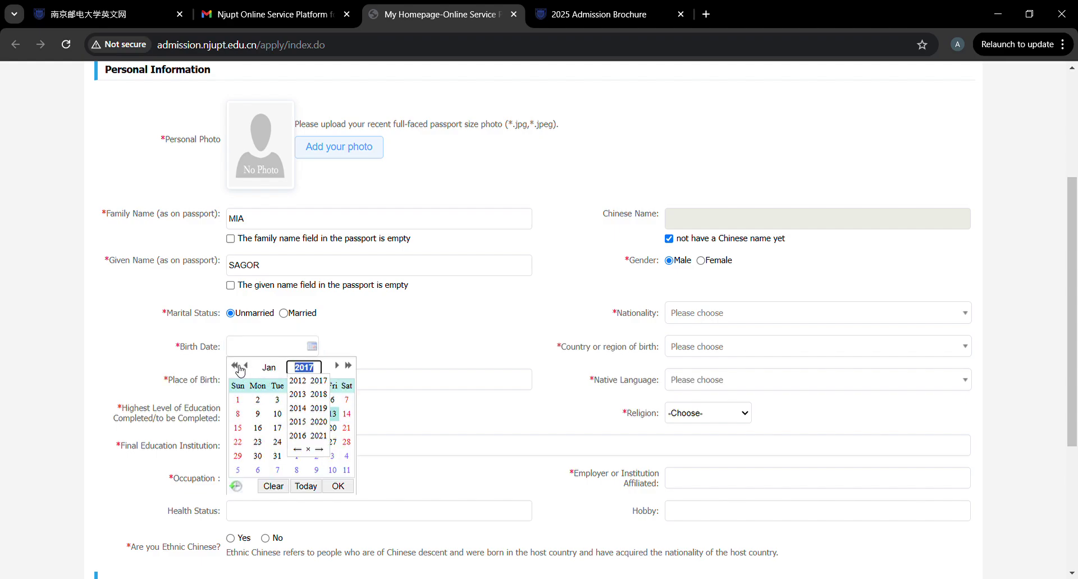
left_click(238, 368)
left_click(238, 367)
double_click(238, 367)
double_click(238, 368)
double_click(238, 367)
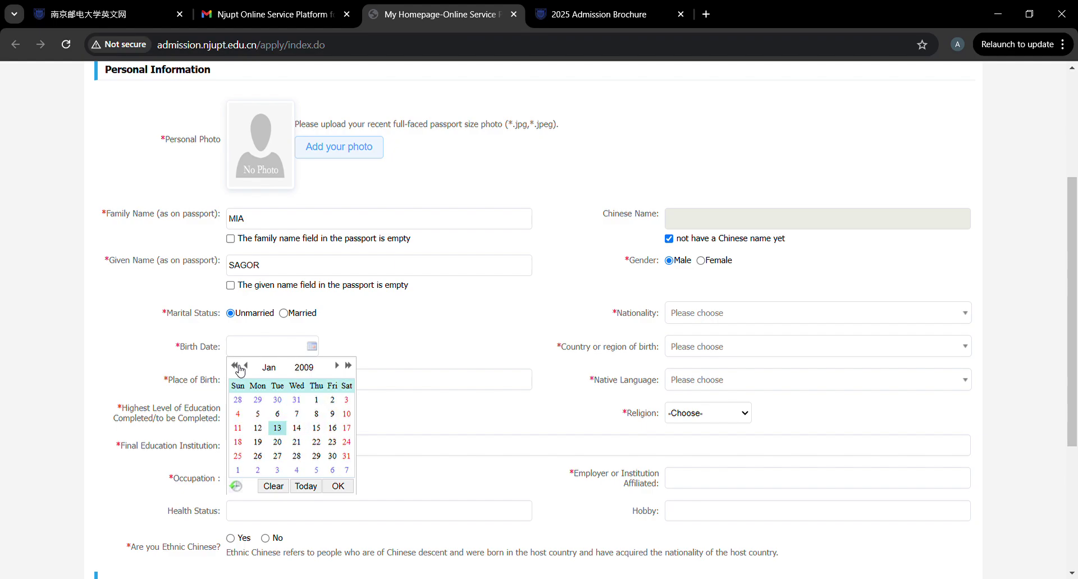
double_click(238, 368)
left_click(238, 368)
double_click(238, 368)
left_click(238, 368)
double_click(238, 368)
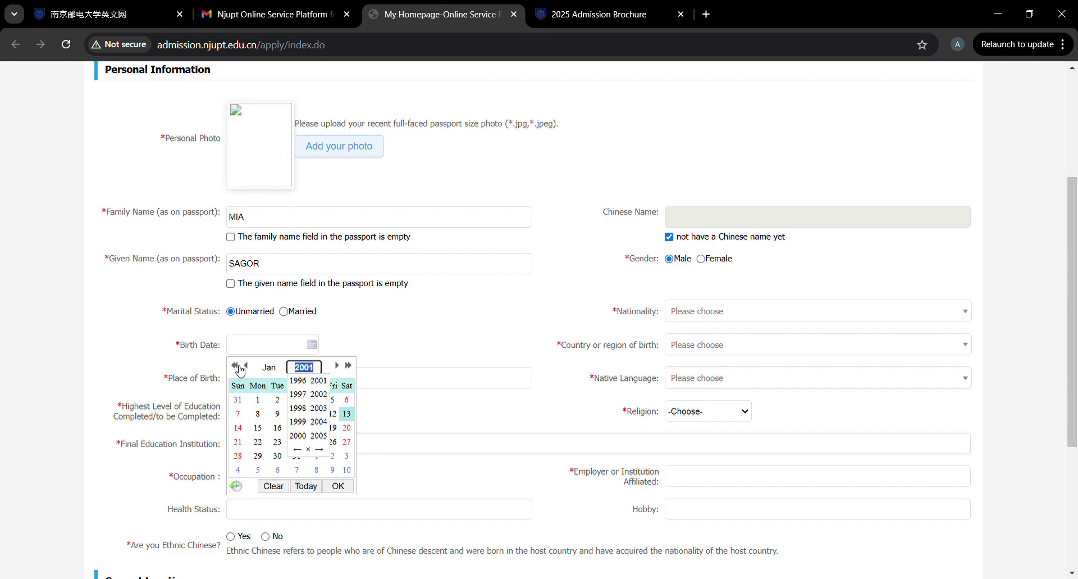
left_click(349, 367)
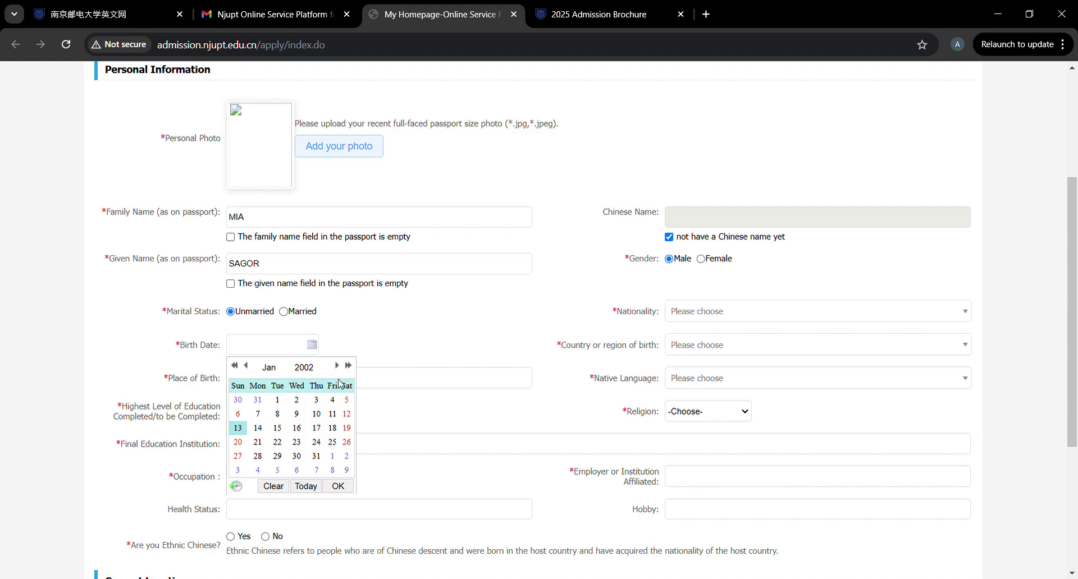
left_click(278, 428)
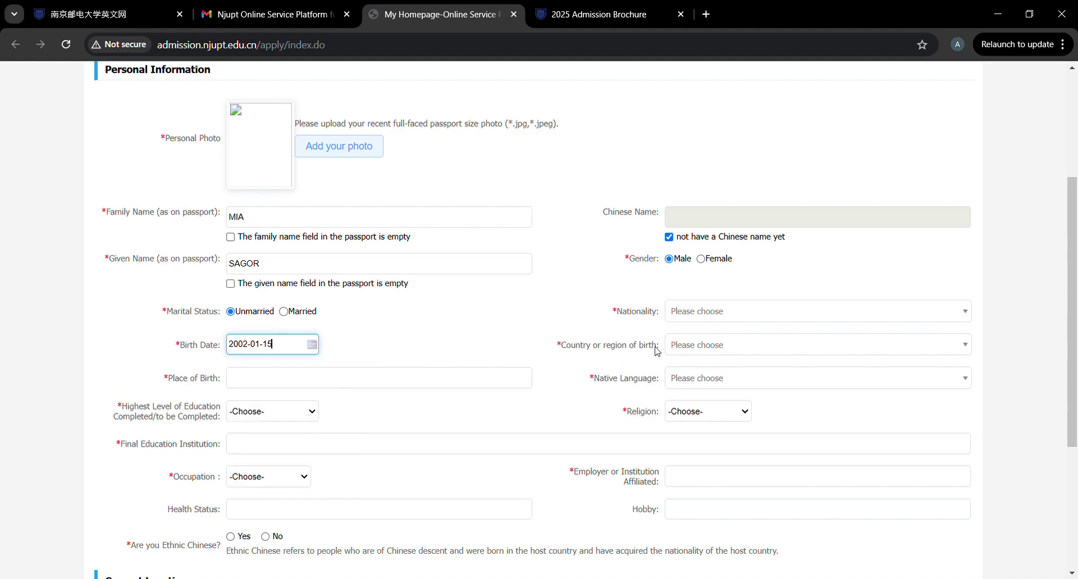
left_click(685, 314)
Set both nationality and country of birth to Bangladesh.
type("B")
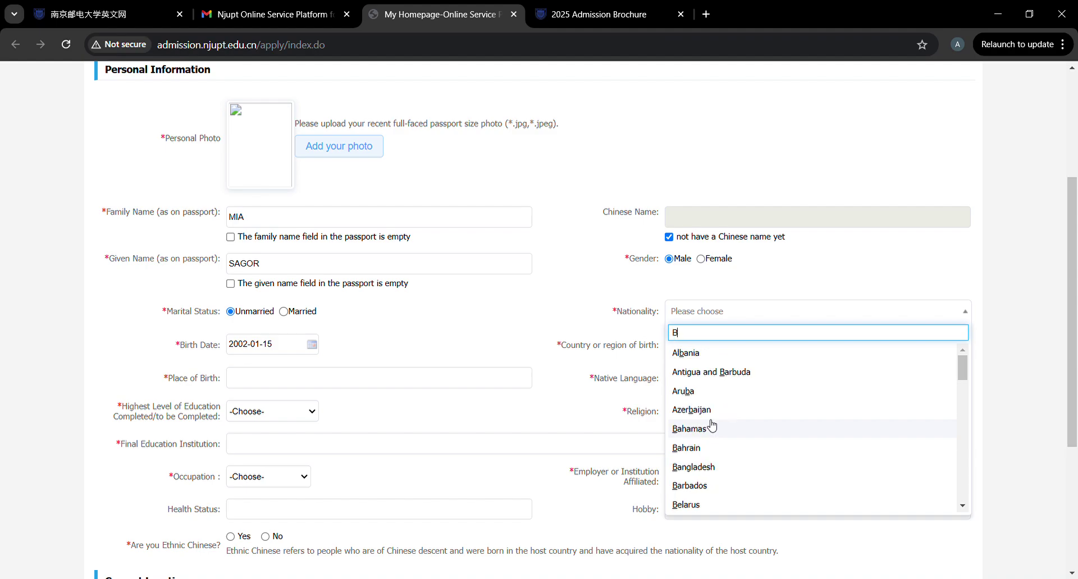
type("an")
left_click(696, 373)
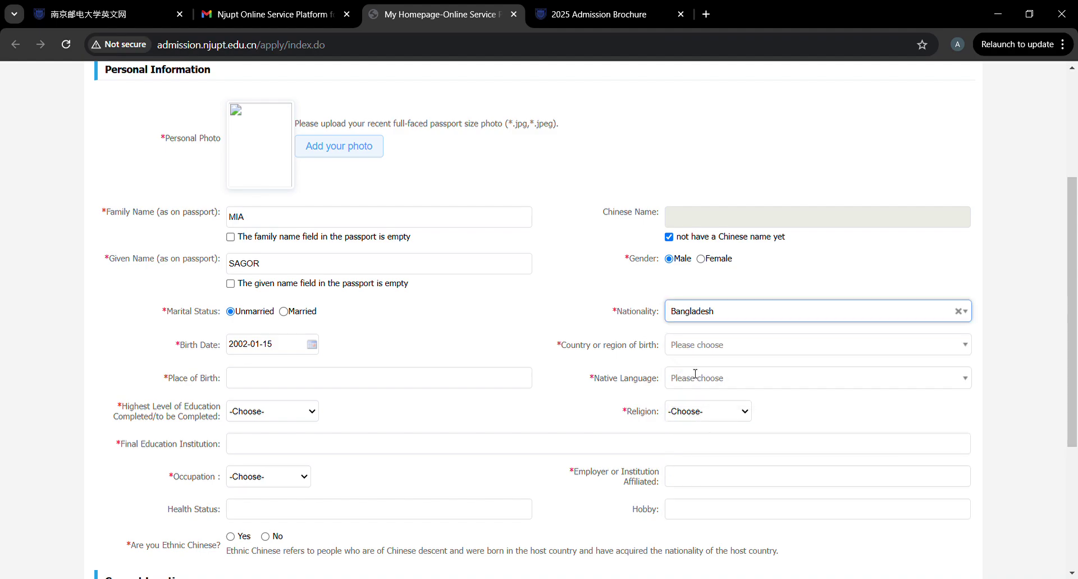
left_click(720, 357)
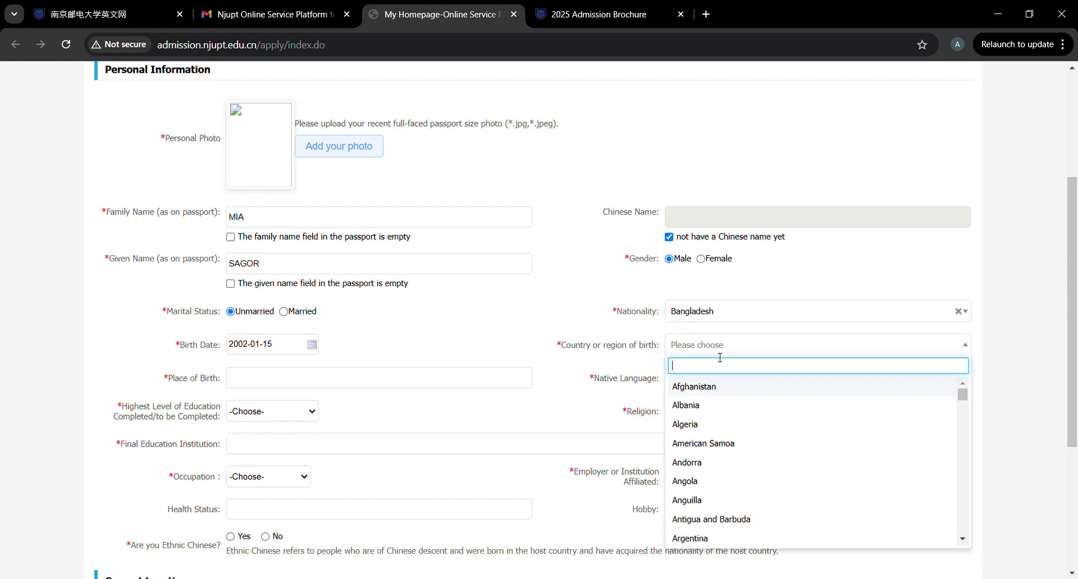
type("BANG")
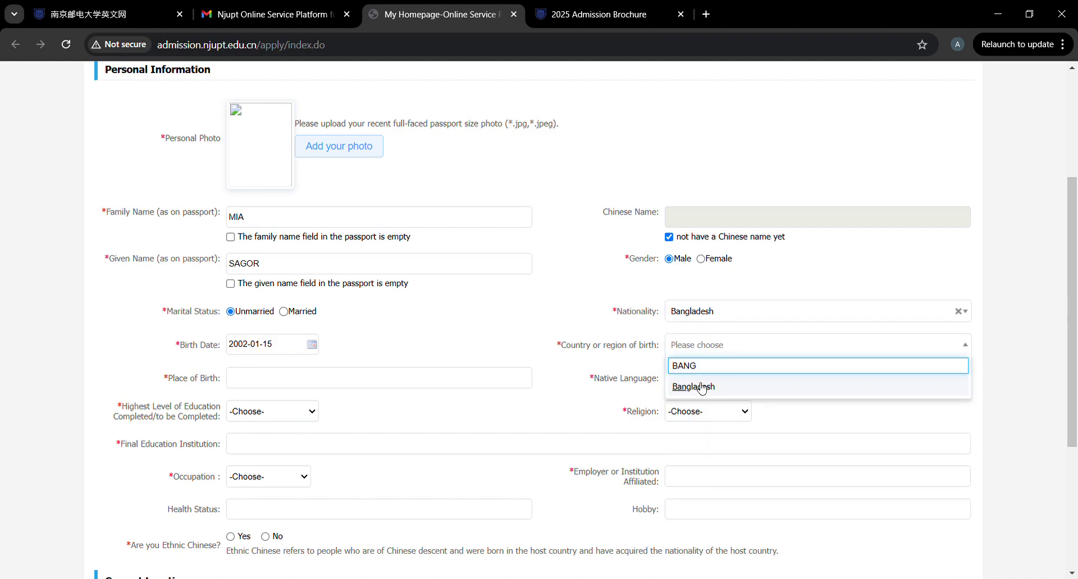
left_click(703, 388)
Choose Bengali as the native language and Islam as the religion.
left_click(692, 380)
type("BE")
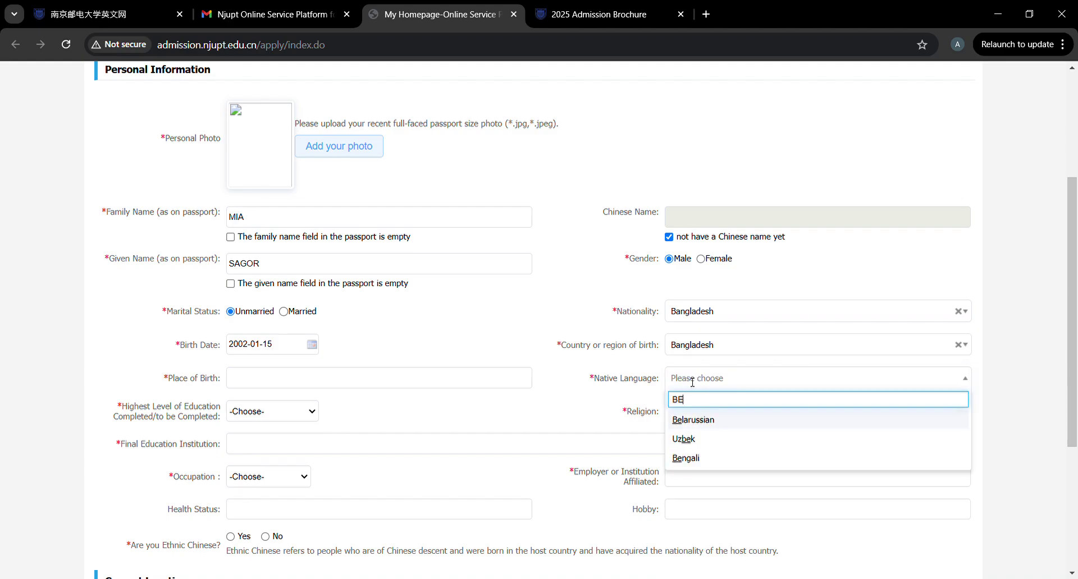
left_click(686, 459)
left_click(707, 416)
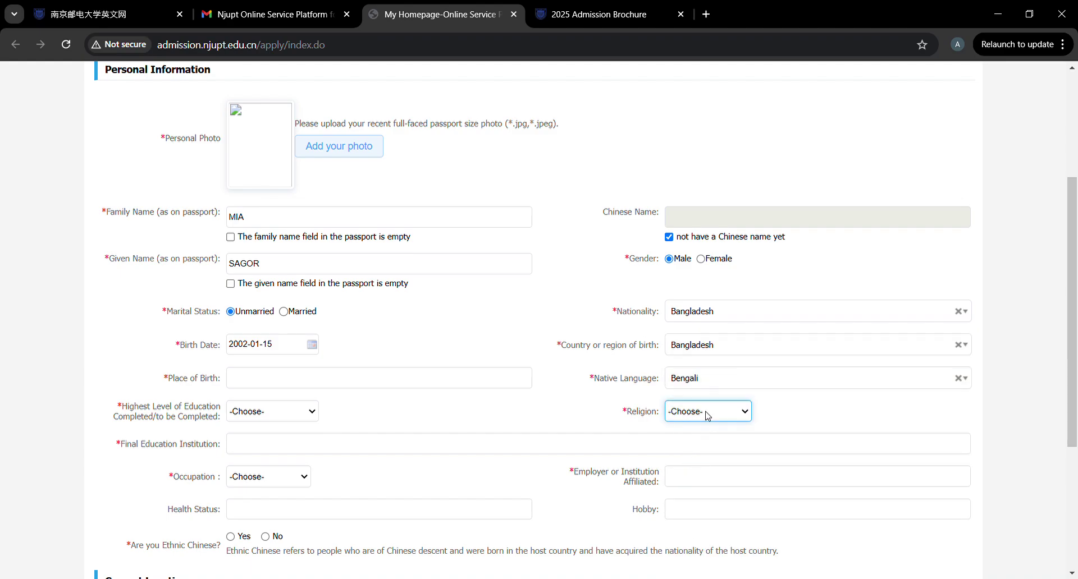
left_click(693, 309)
Enter 'DHAKA, BANGLADESH' as the place of birth.
left_click(274, 384)
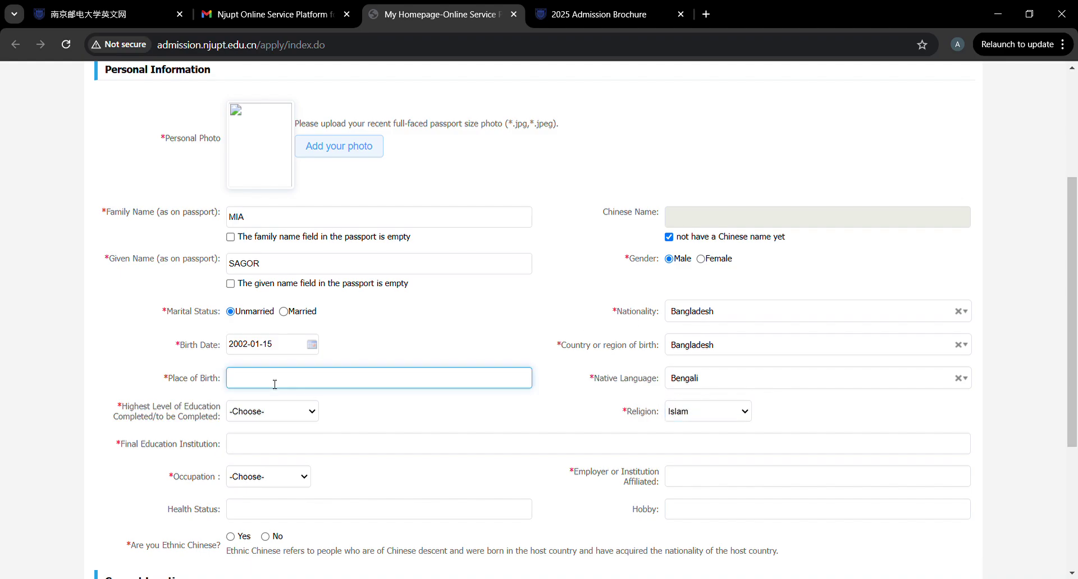
type("d")
key("BackSpace")
type("DHAKA, BANGLAF")
key("BackSpace")
type("DESH")
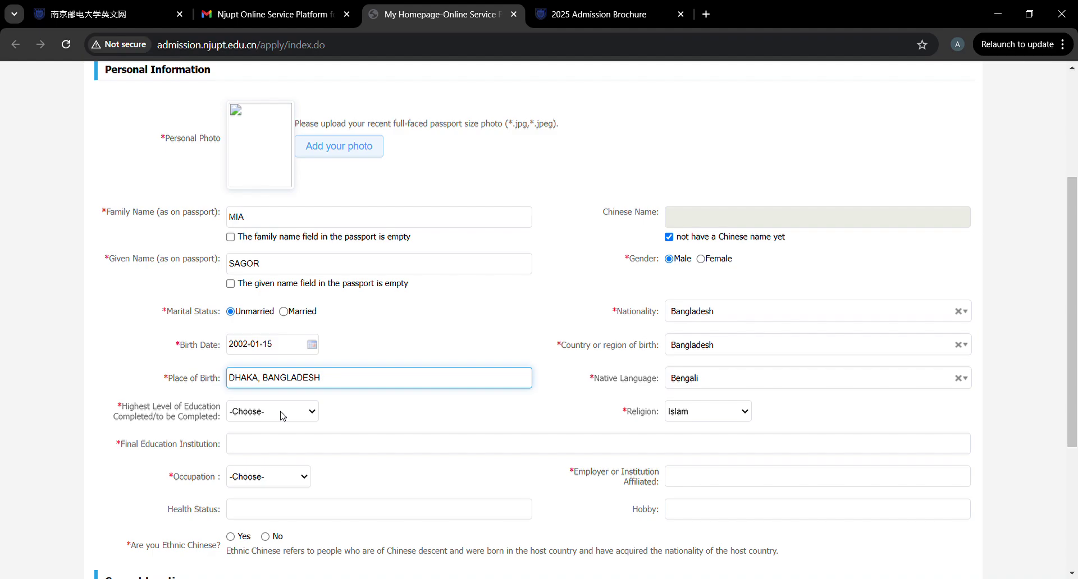
left_click(283, 416)
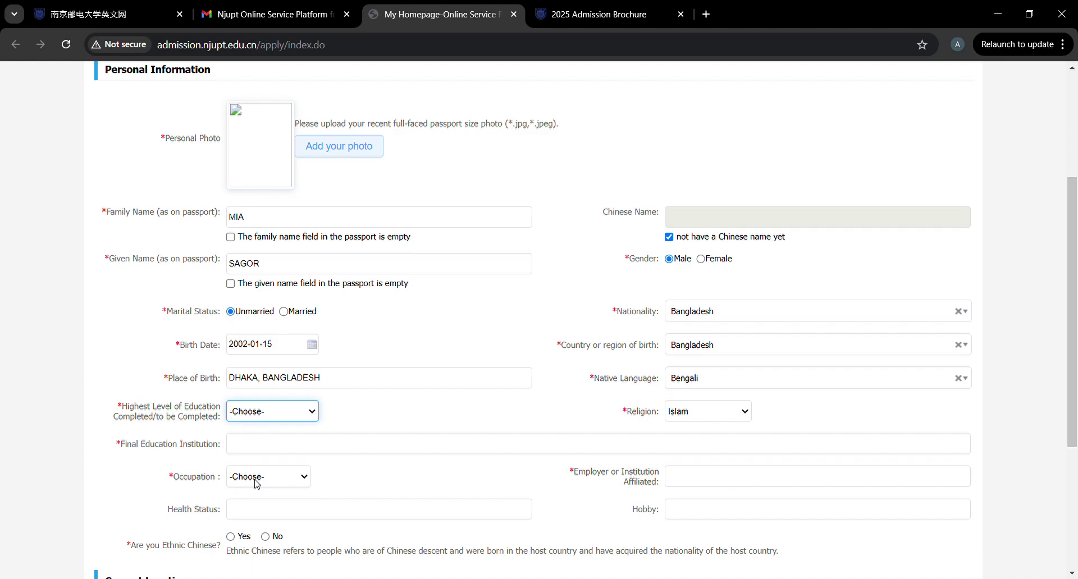
Set highest education to Senior high and final institution to 'MADARIPUR GOVERMENT COLLEGE'.
key("Down")
left_click(271, 441)
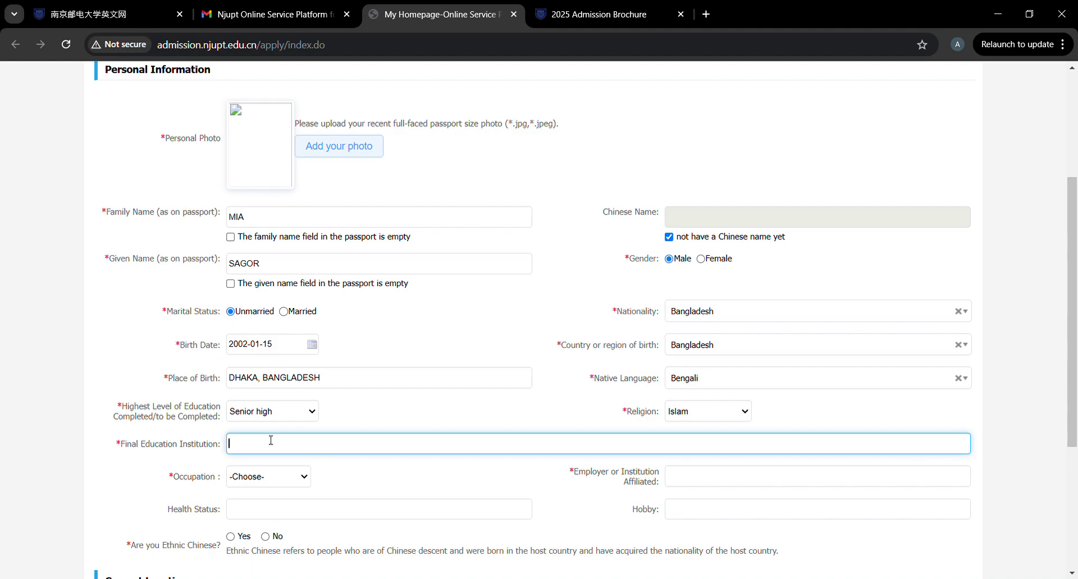
type("MADARIPUR GOVERMENT COLLEGE")
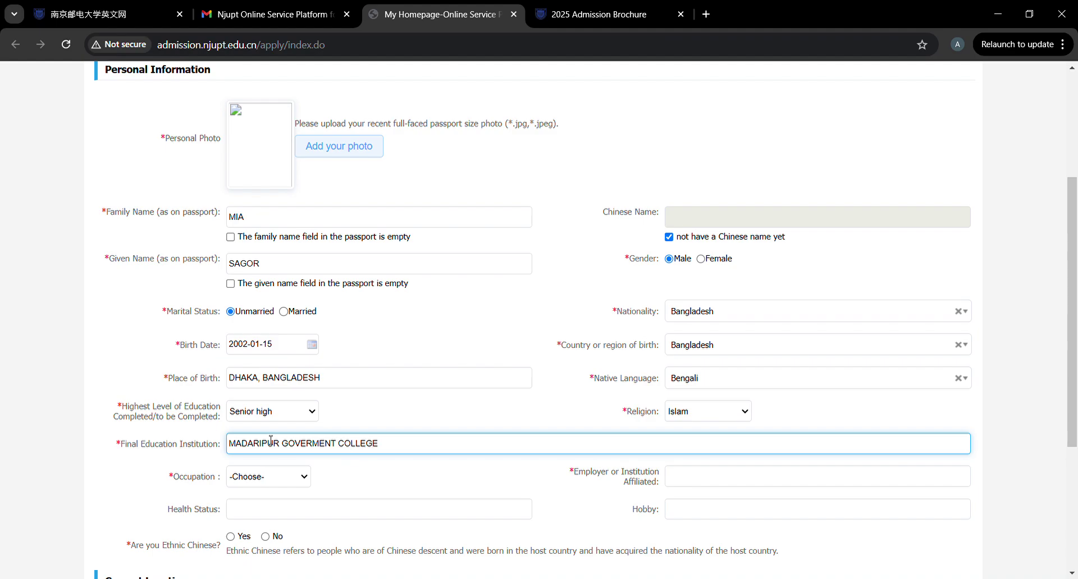
Set occupation to Student and affiliated institution to 'MADARIPUR GOVERMENT COLLEGE'.
left_click(253, 477)
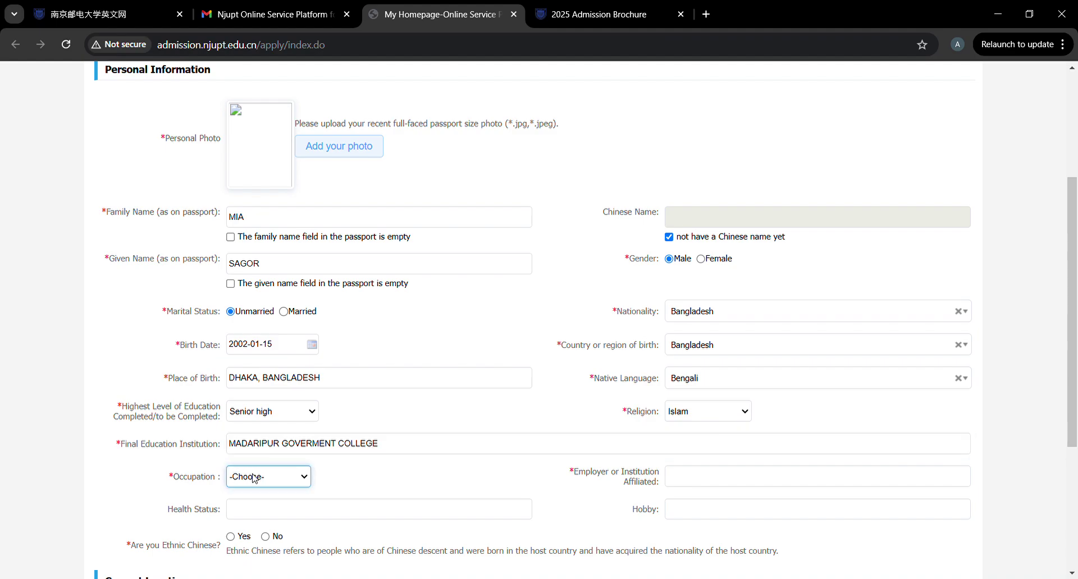
key("s")
left_click(722, 484)
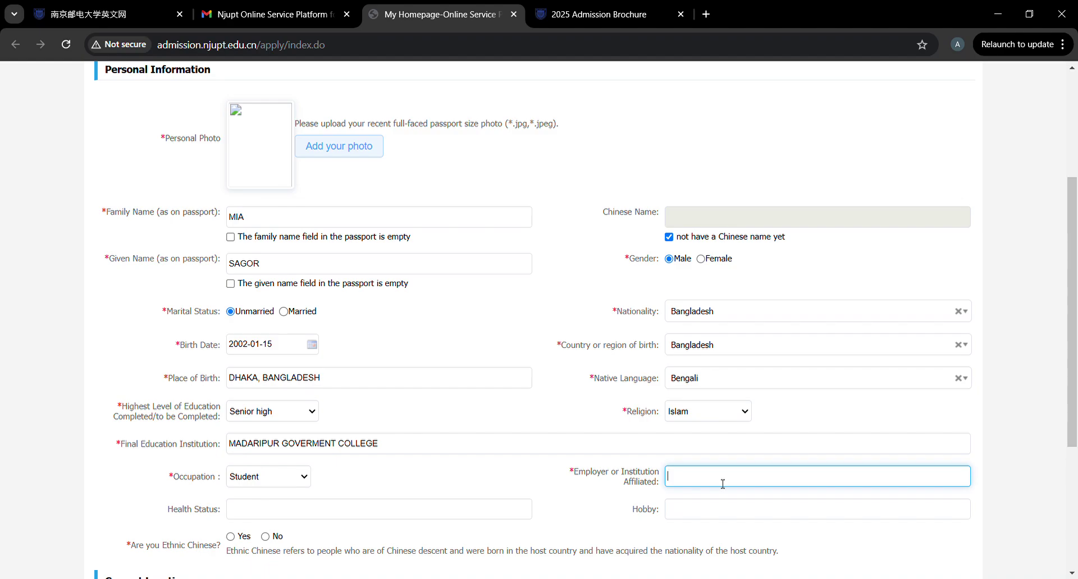
type("MADARIPUR COLLEGER")
key("BackSpace")
key("BackSpace")
key("BackSpace")
key("BackSpace")
key("BackSpace")
key("BackSpace")
key("BackSpace")
key("BackSpace")
key("BackSpace")
type("GOVEERM")
key("BackSpace")
key("BackSpace")
type("R")
key("BackSpace")
key("BackSpace")
type("RMENT COLLEGE")
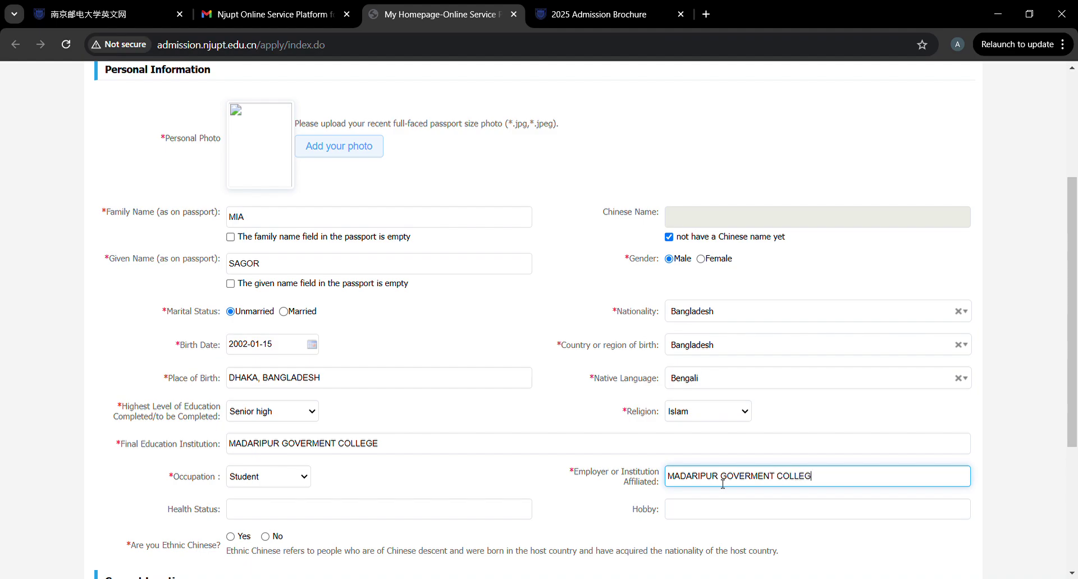
Answer No to being ethnic Chinese and No to currently being in mainland China.
left_click(325, 511)
scroll(325, 515, "down", 3)
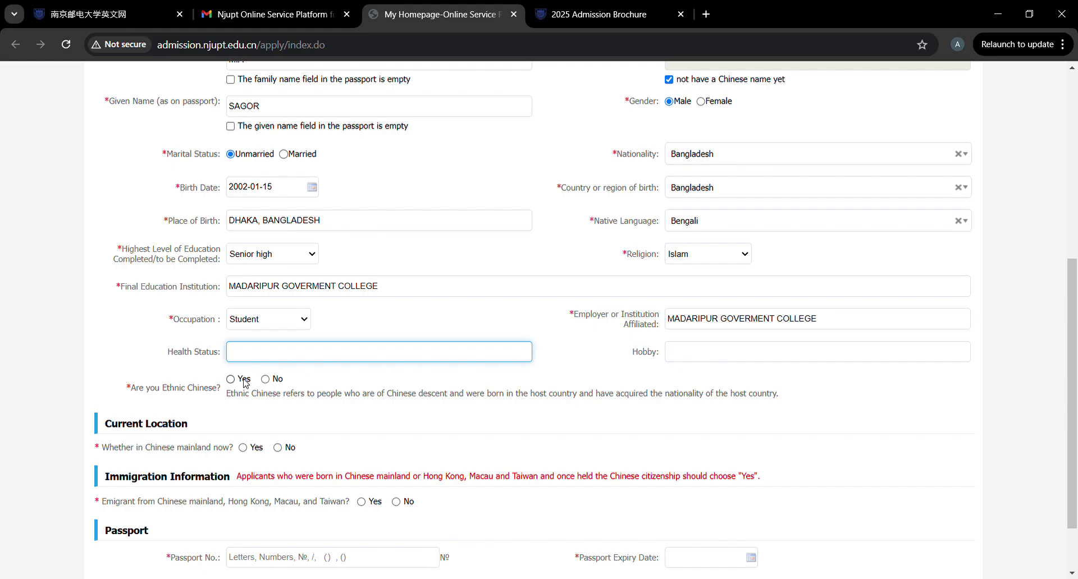
left_click(265, 380)
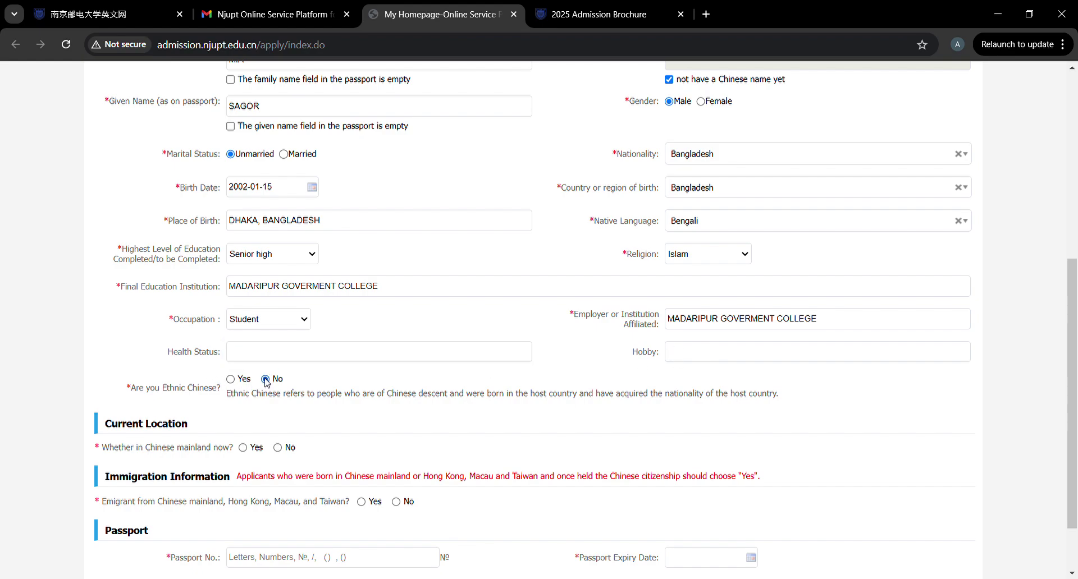
scroll(267, 382, "down", 2)
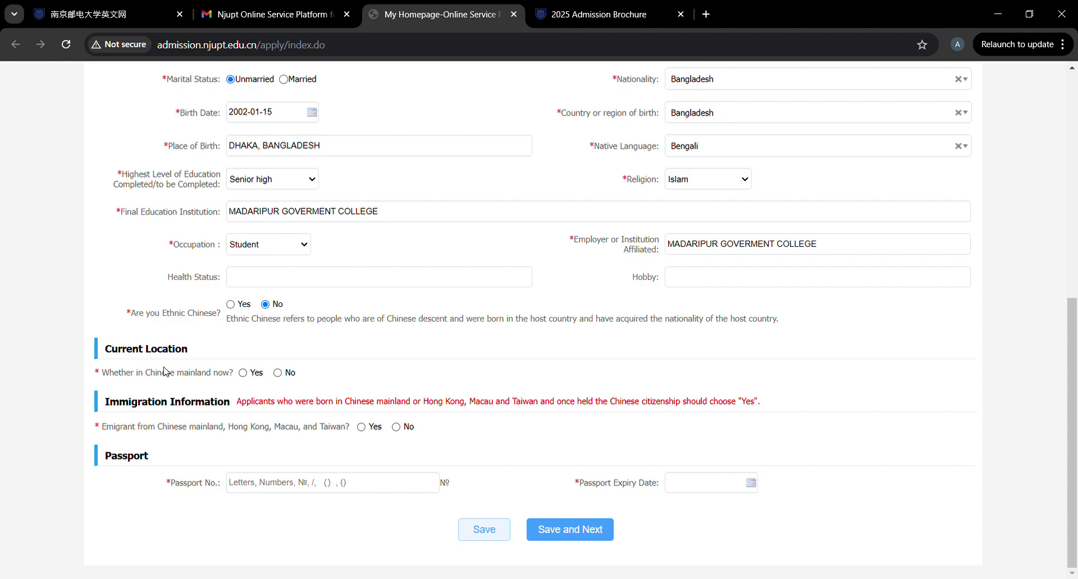
left_click(279, 374)
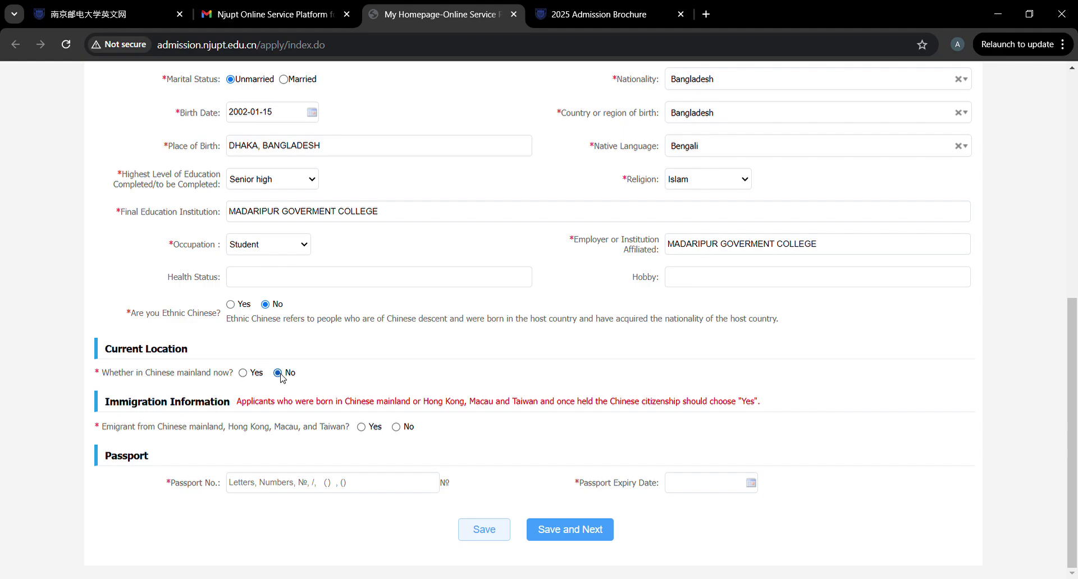
left_click(244, 374)
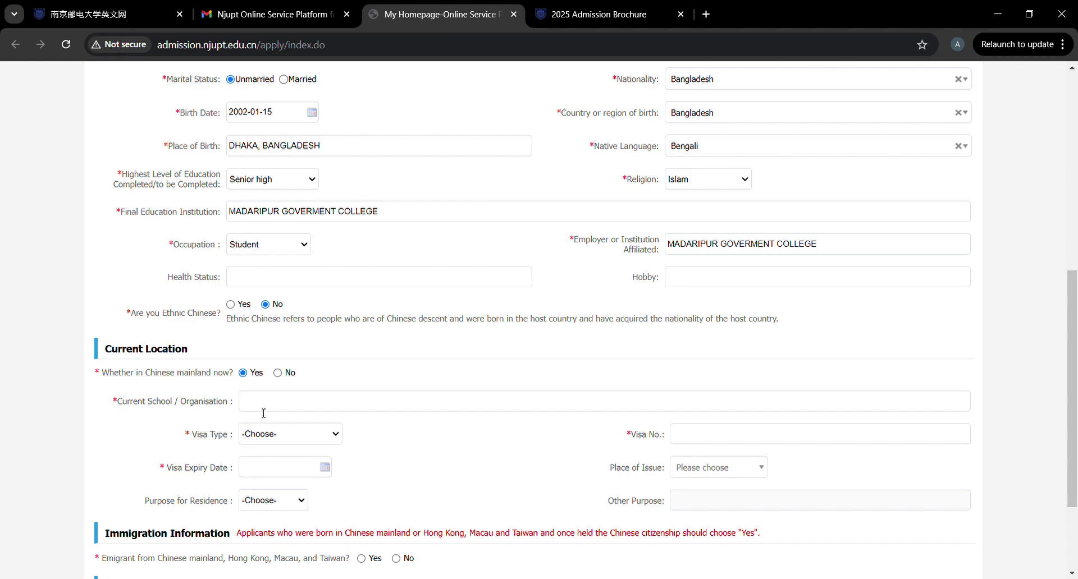
left_click(290, 437)
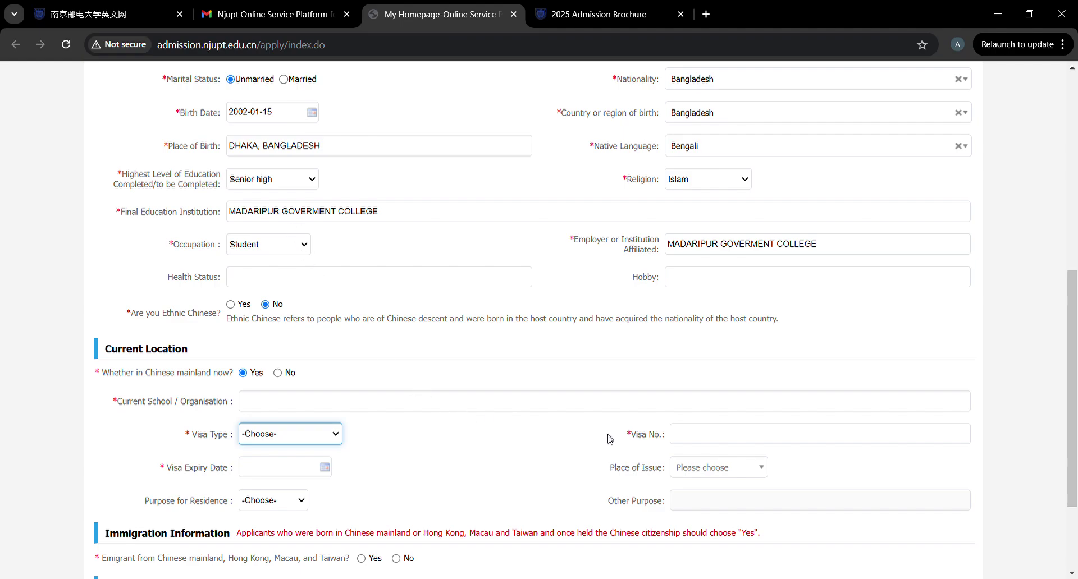
left_click(704, 440)
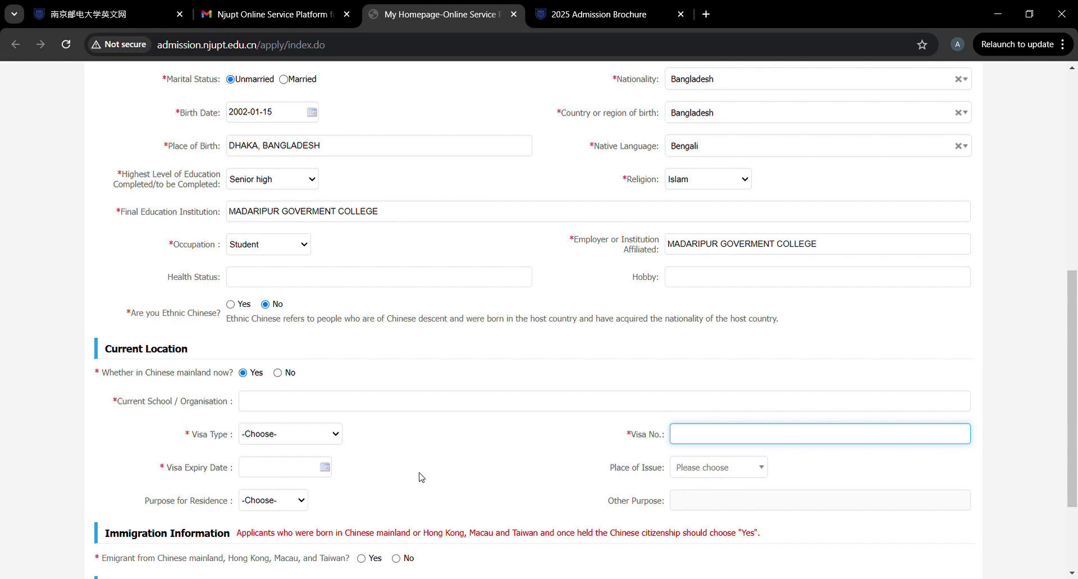
left_click(275, 502)
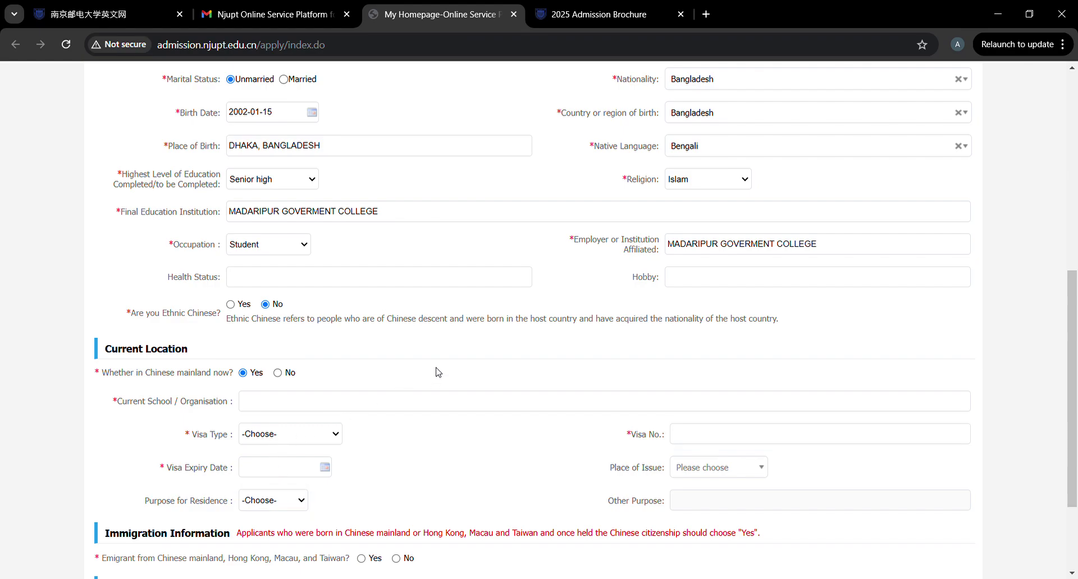
left_click(277, 373)
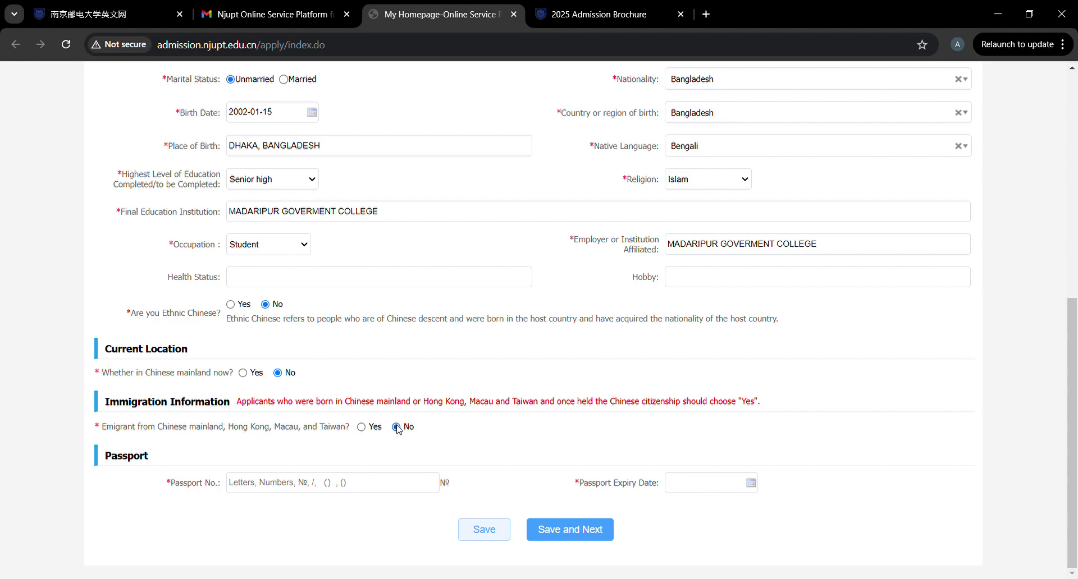
Enter the passport number with expiry date 2025-01-22, then save and continue.
left_click(362, 488)
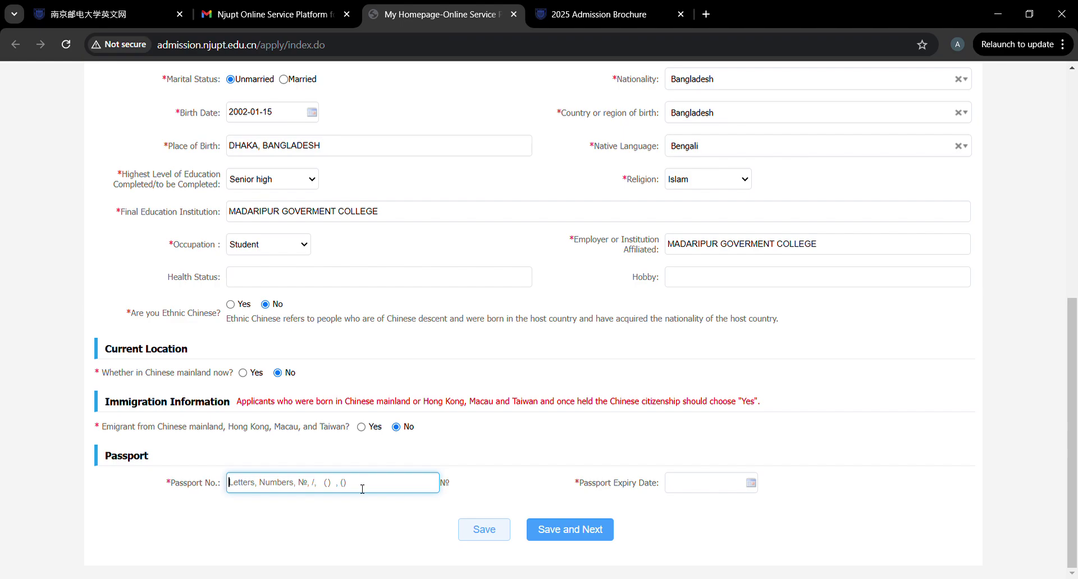
type("EH000000000")
key("BackSpace")
key("BackSpace")
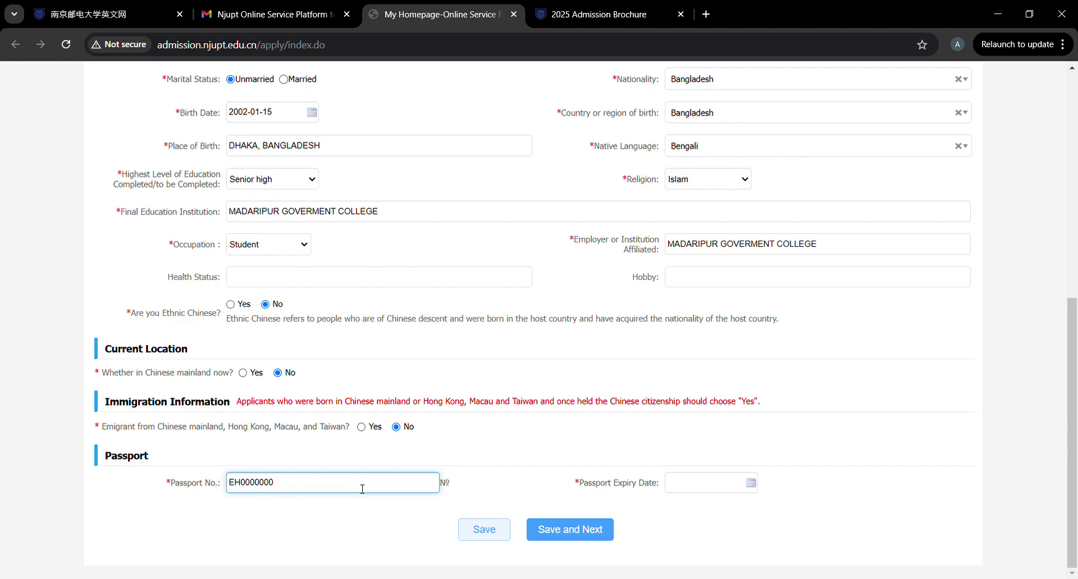
key("BackSpace")
left_click(692, 484)
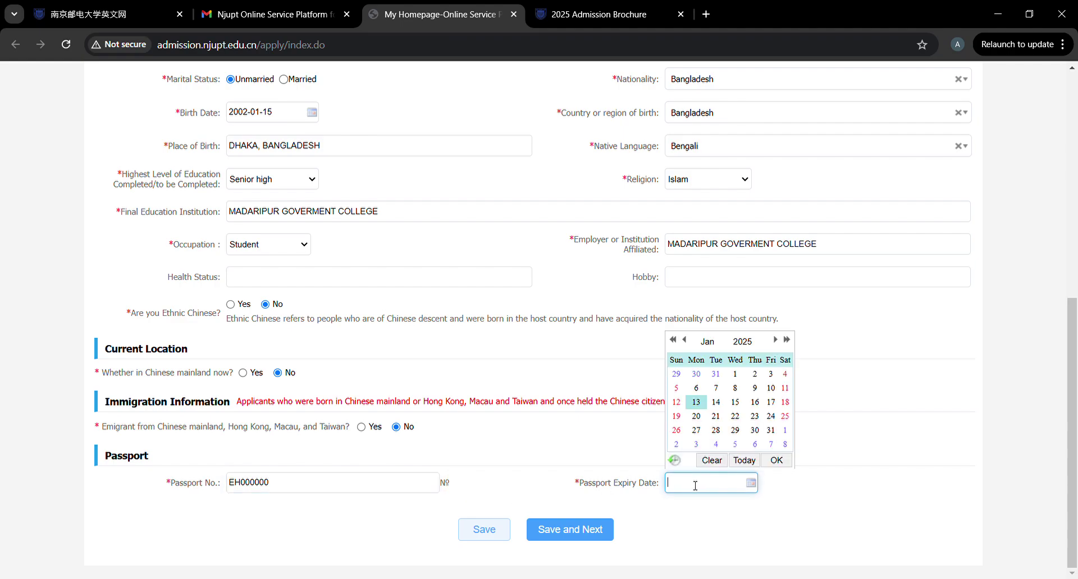
left_click(740, 417)
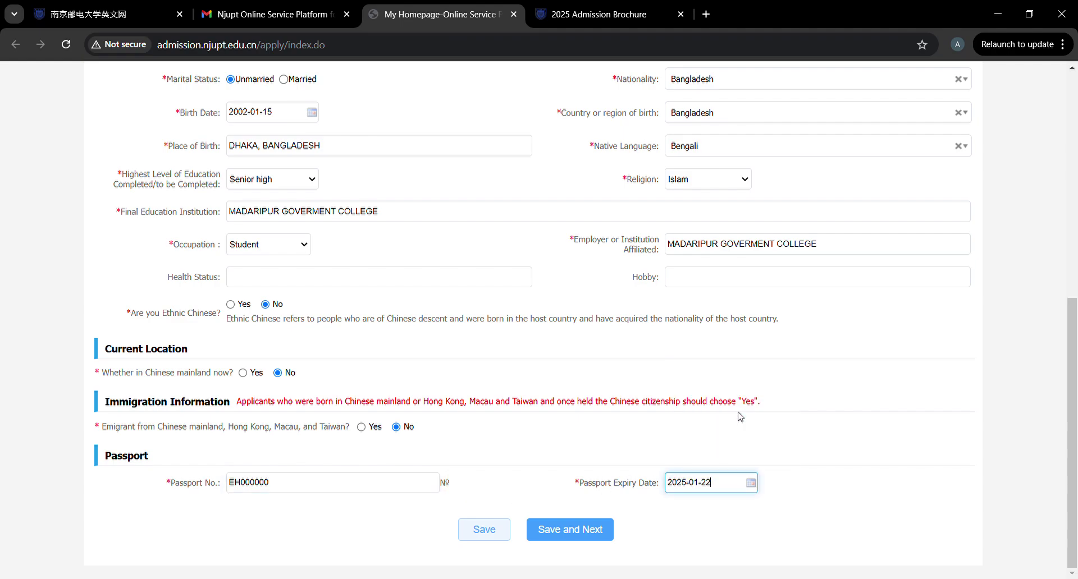
left_click(570, 531)
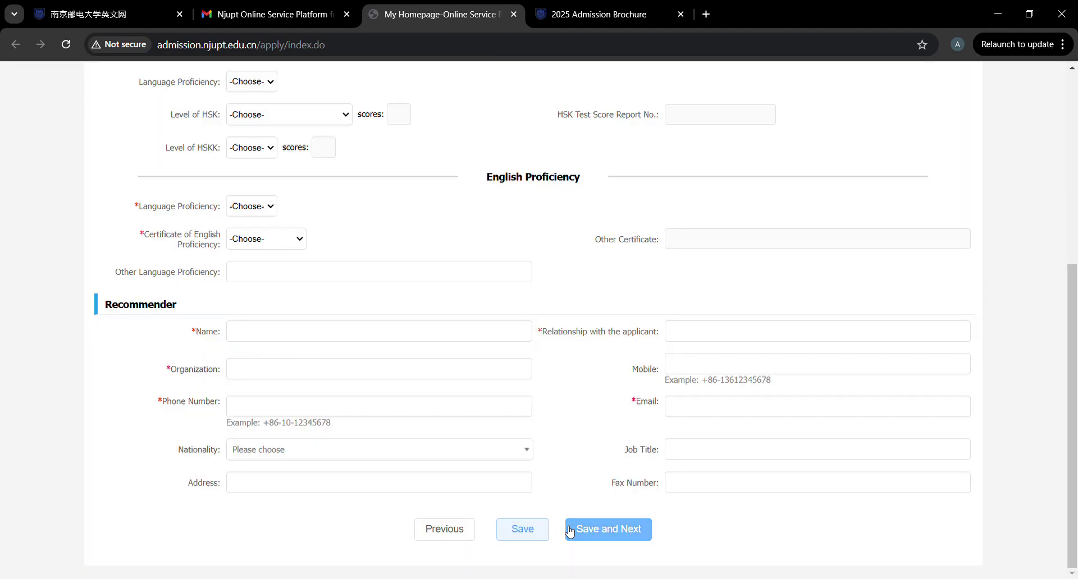
Set Chinese proficiency to Good, with HSK and HSKK levels both None.
scroll(479, 309, "up", 5)
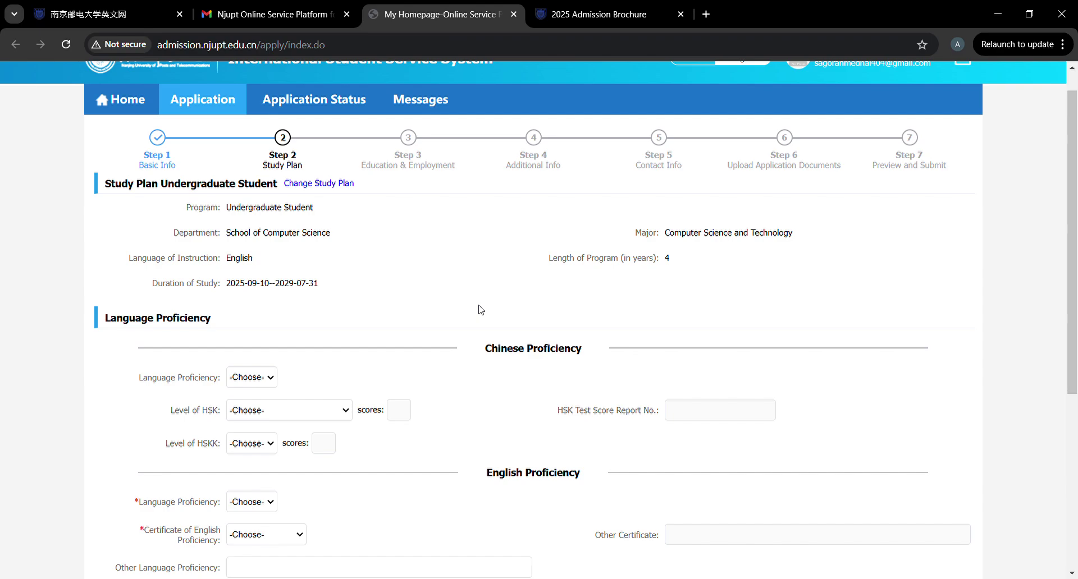
scroll(292, 289, "down", 1)
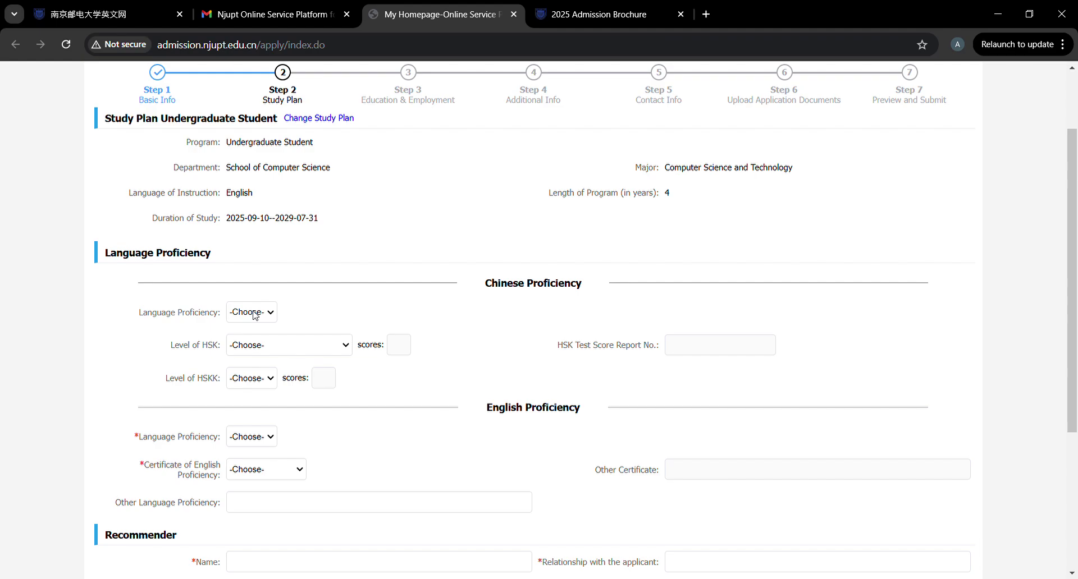
left_click(254, 314)
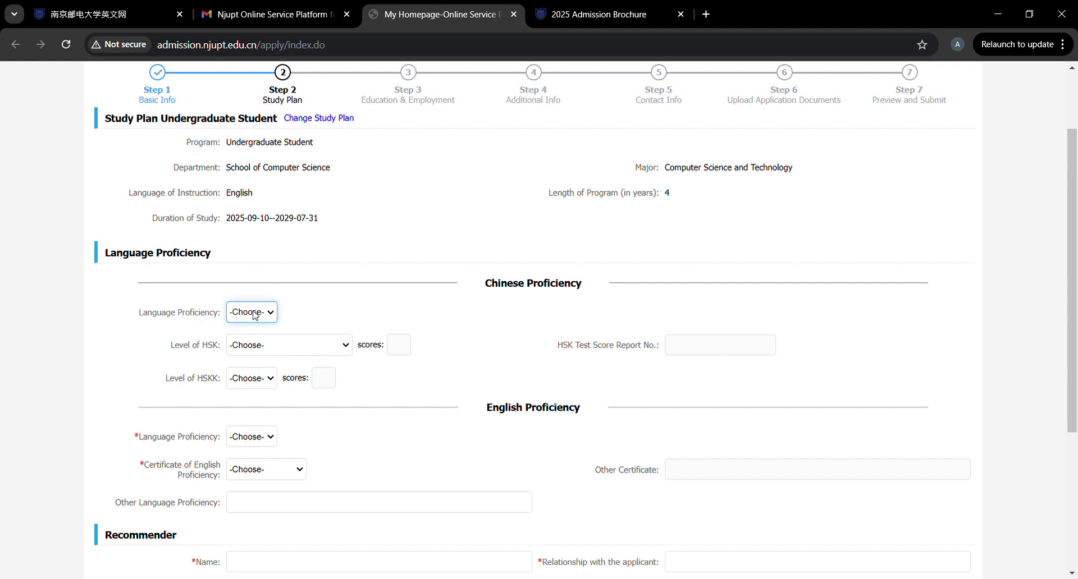
left_click(246, 404)
left_click(311, 346)
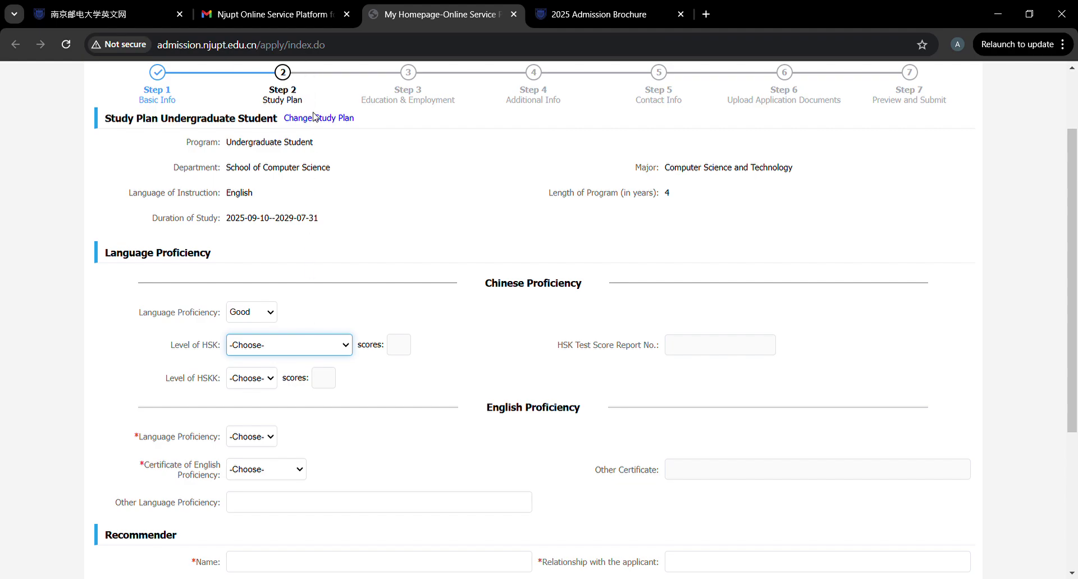
left_click(431, 328)
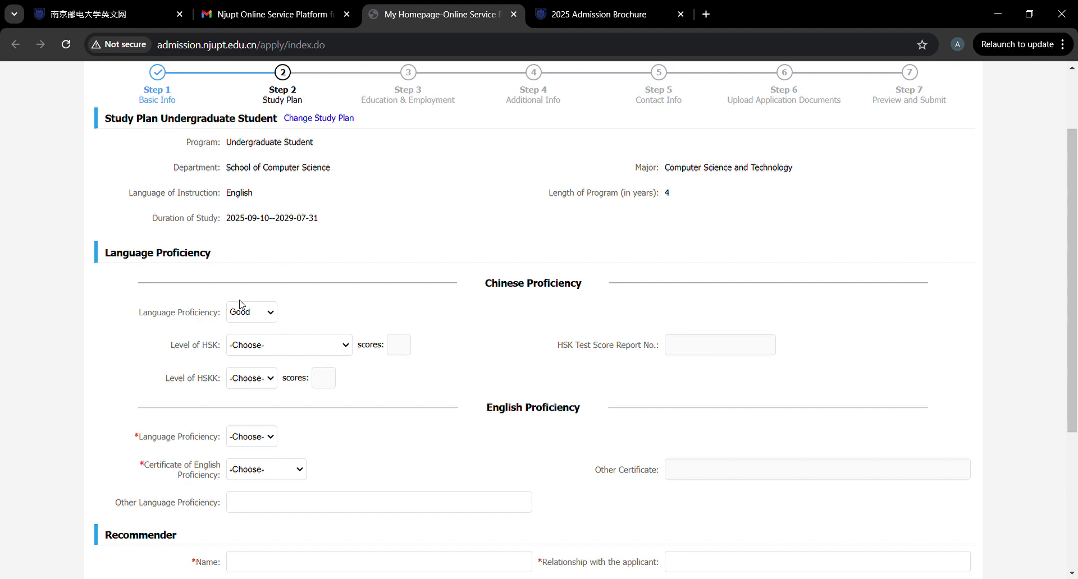
left_click(307, 353)
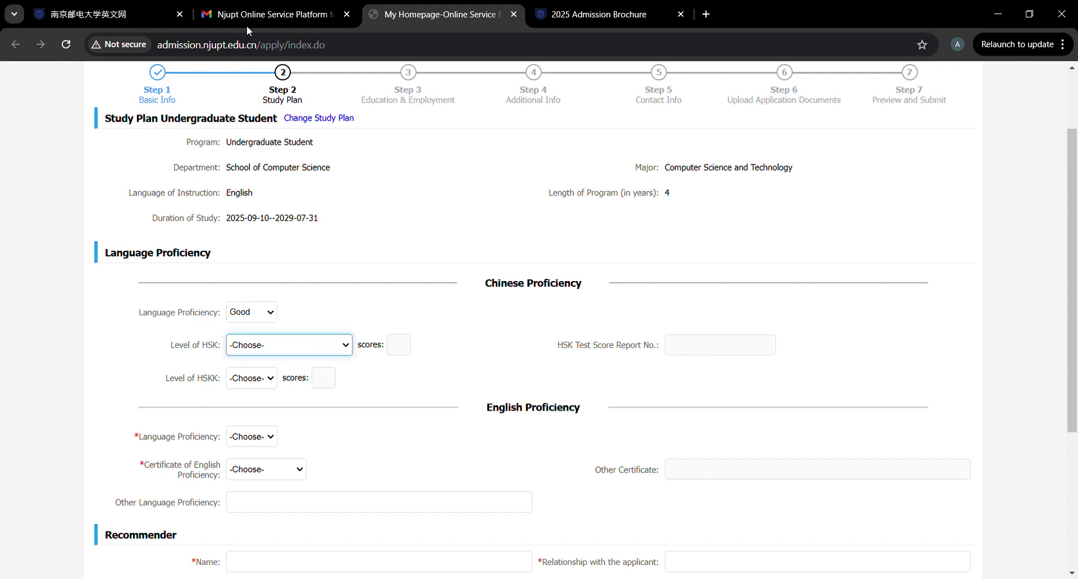
key("Down")
left_click(257, 377)
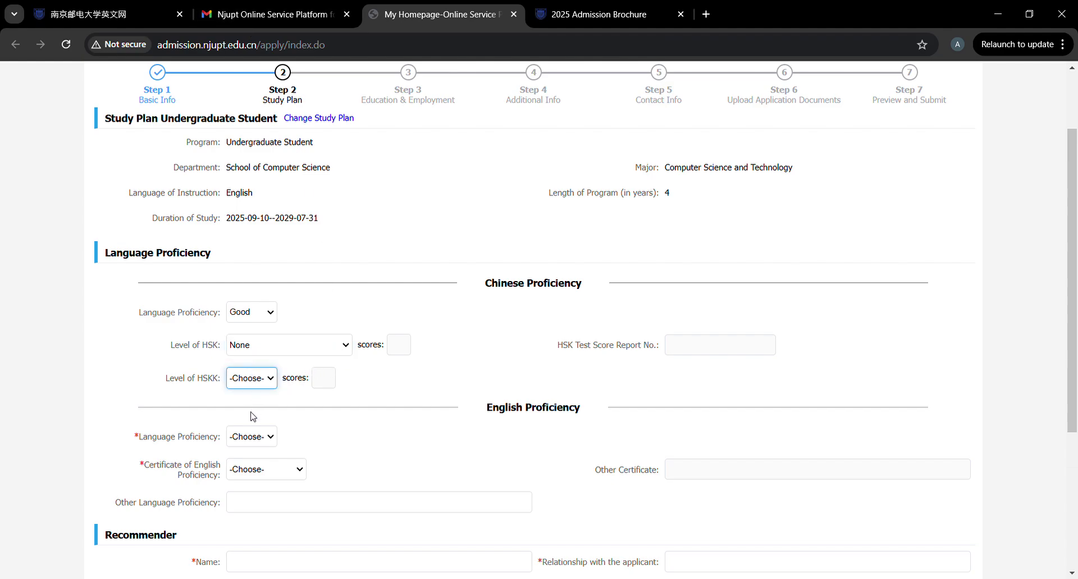
key("Down")
Set English proficiency to Excellent with an IELTS score of 6.5 issued 2024-09-18.
scroll(363, 393, "down", 1)
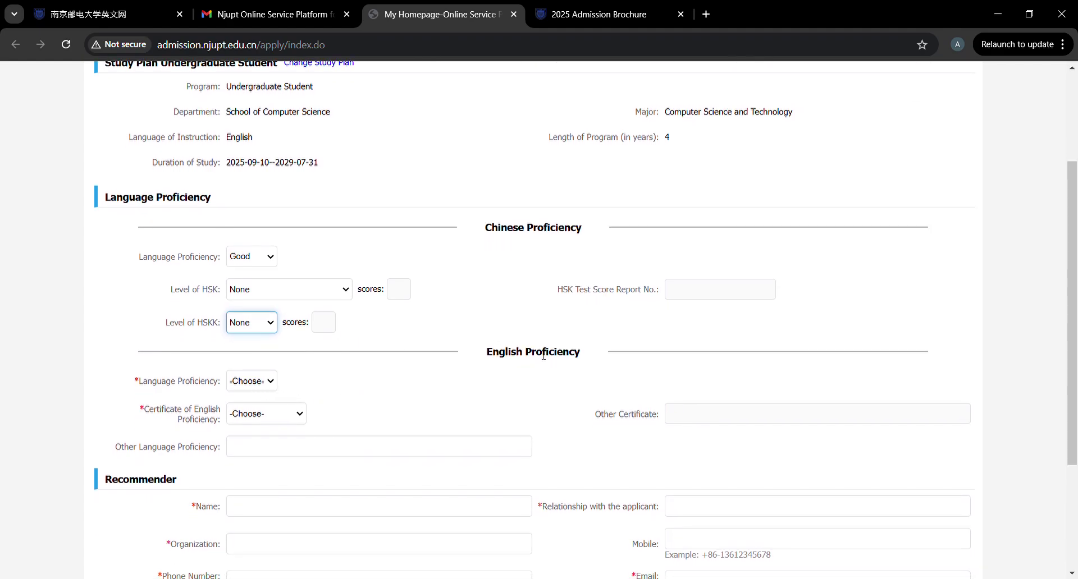
left_click(267, 382)
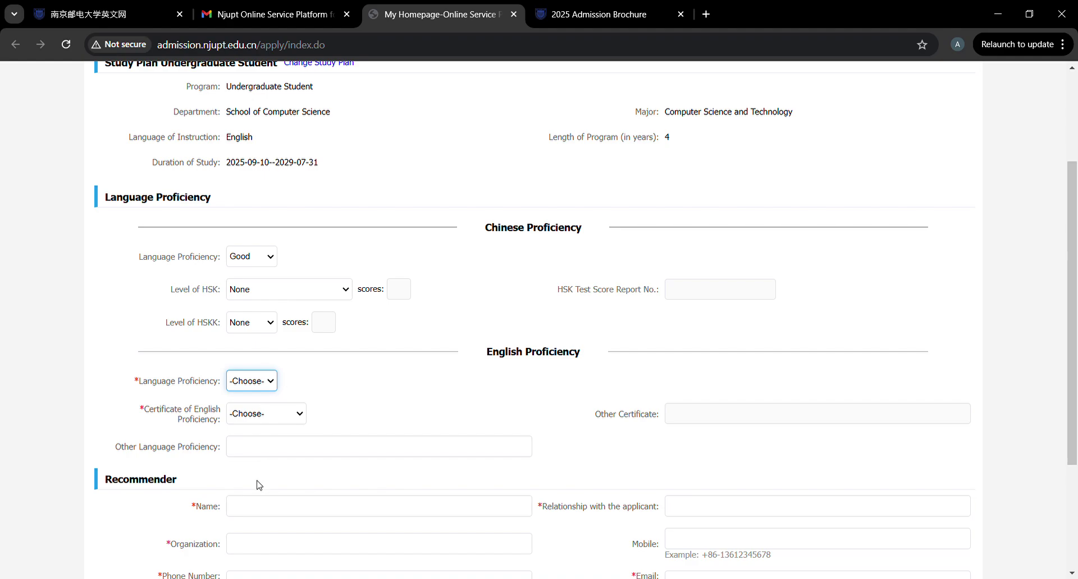
key("Down")
left_click(290, 418)
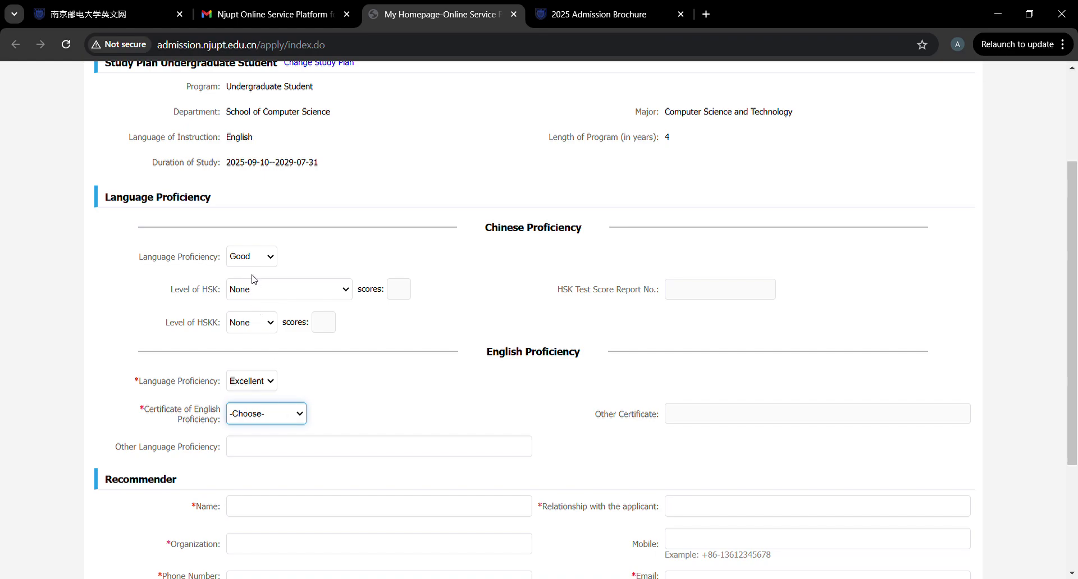
key("Down")
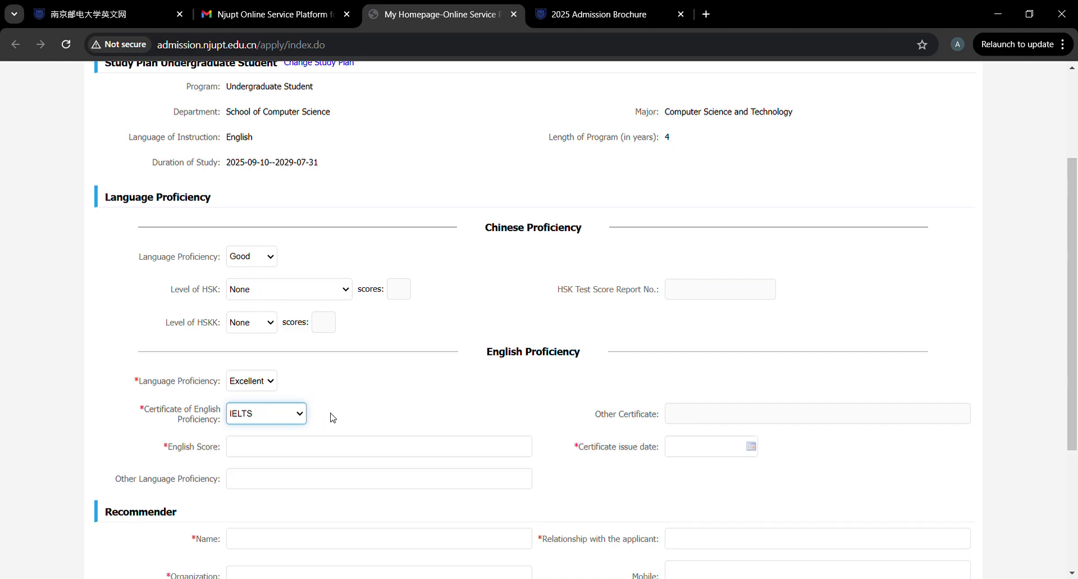
left_click(273, 451)
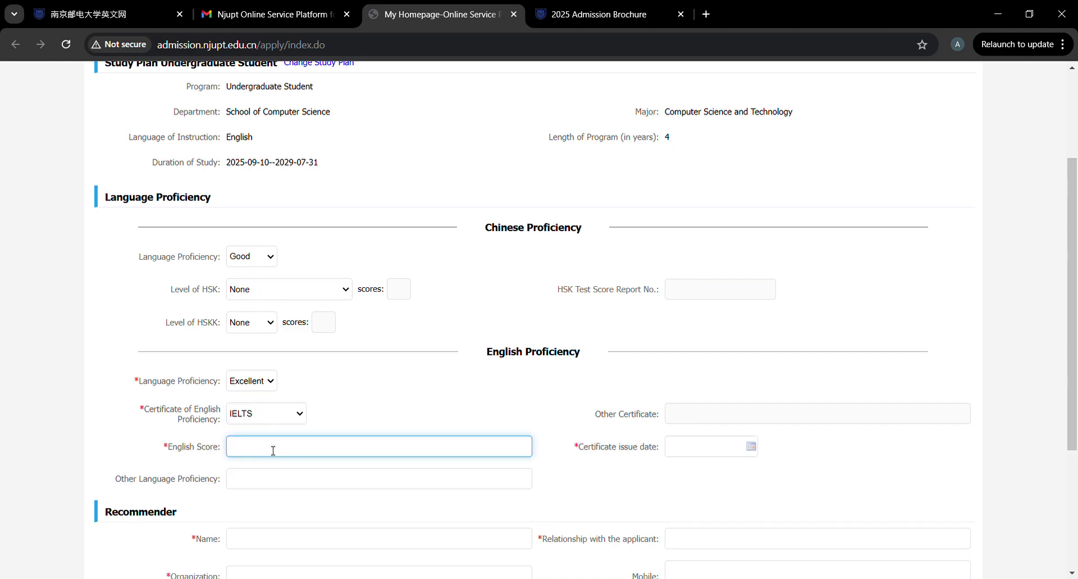
type("6.5")
left_click(692, 448)
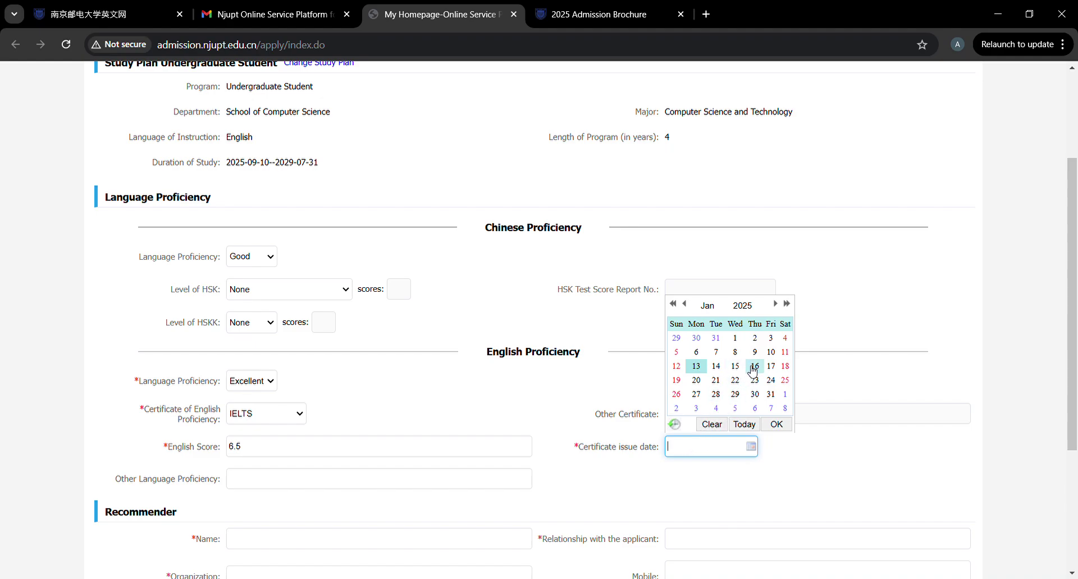
left_click(684, 304)
left_click(684, 304)
left_click(684, 304)
left_click(684, 304)
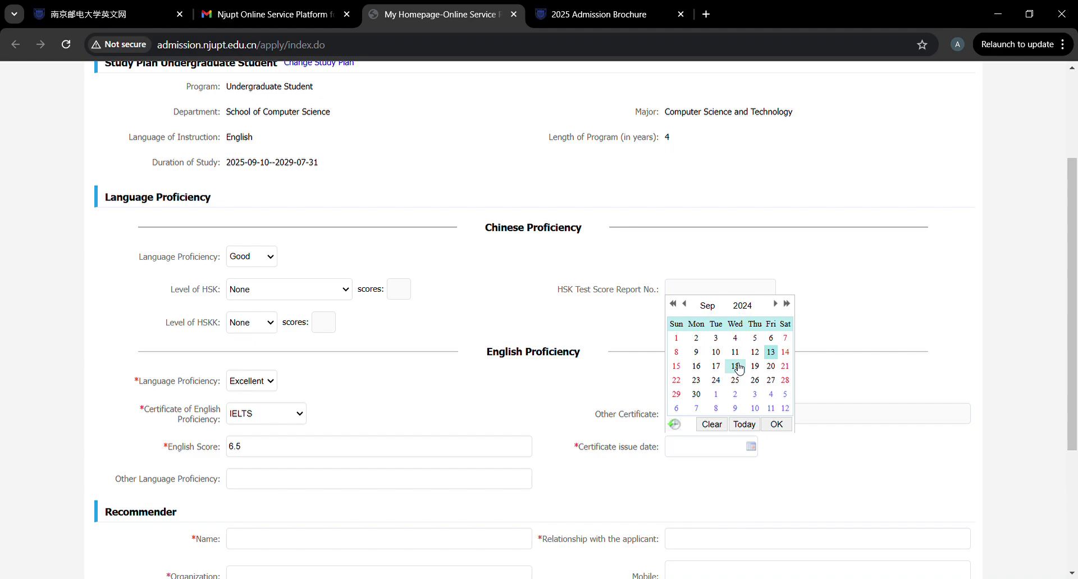
left_click(735, 366)
scroll(525, 469, "down", 2)
scroll(489, 454, "down", 1)
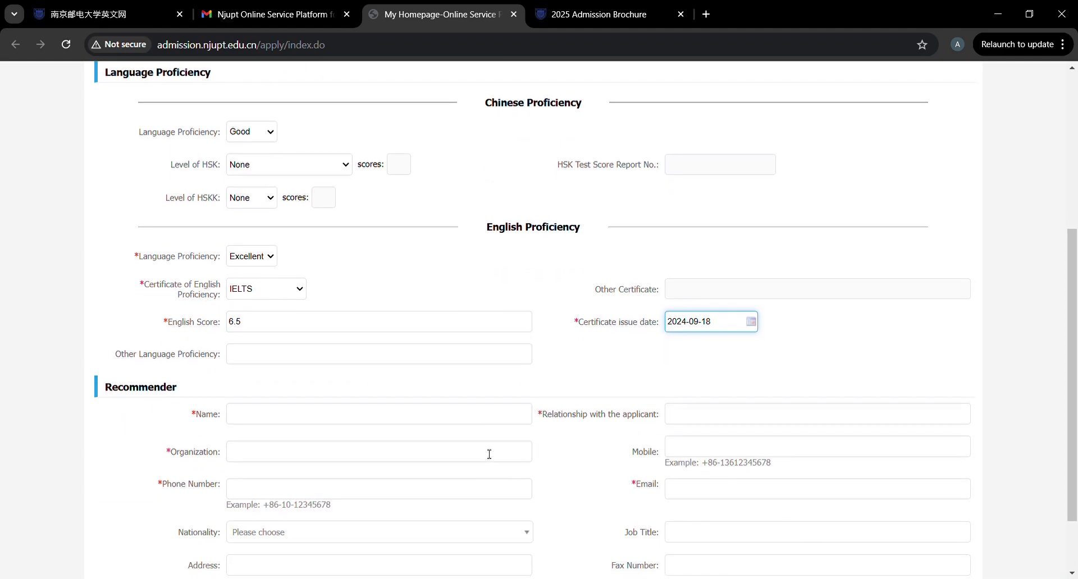
scroll(313, 392, "down", 2)
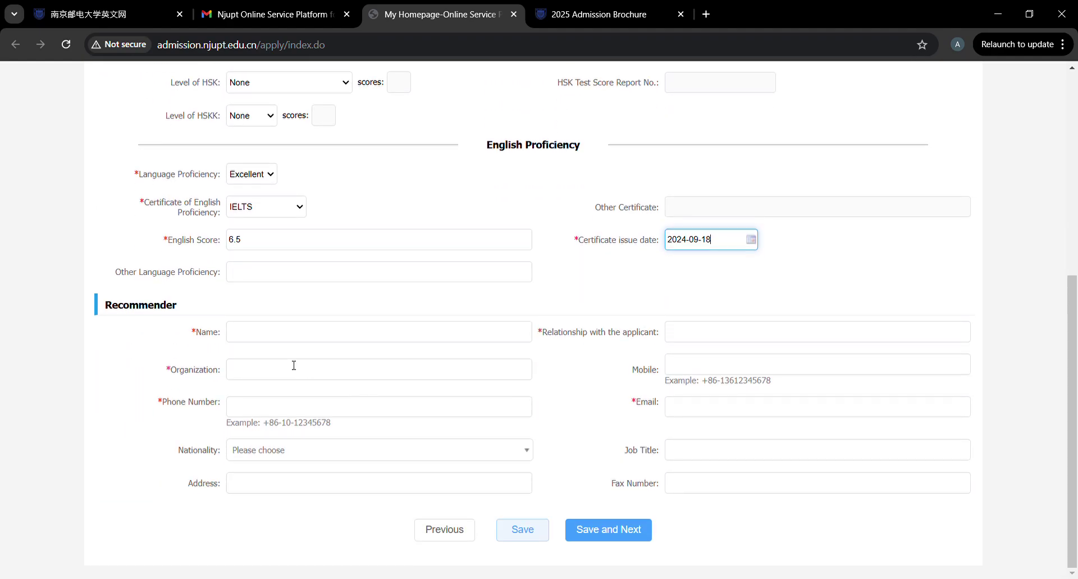
left_click(262, 334)
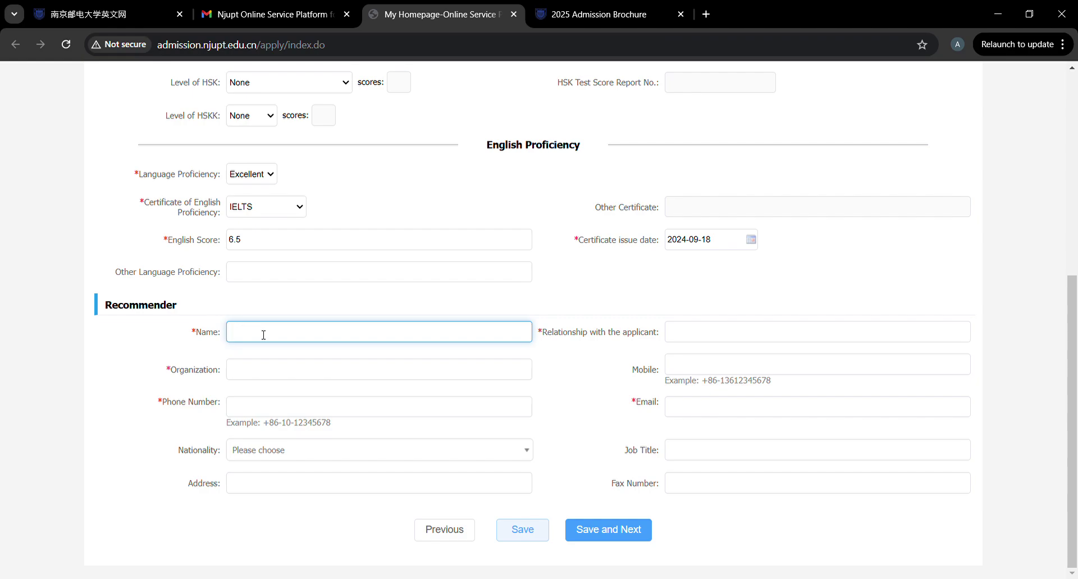
Enter the recommender's name, relationship FRIEND, and organization Southeast University.
type("FENG")
left_click(687, 336)
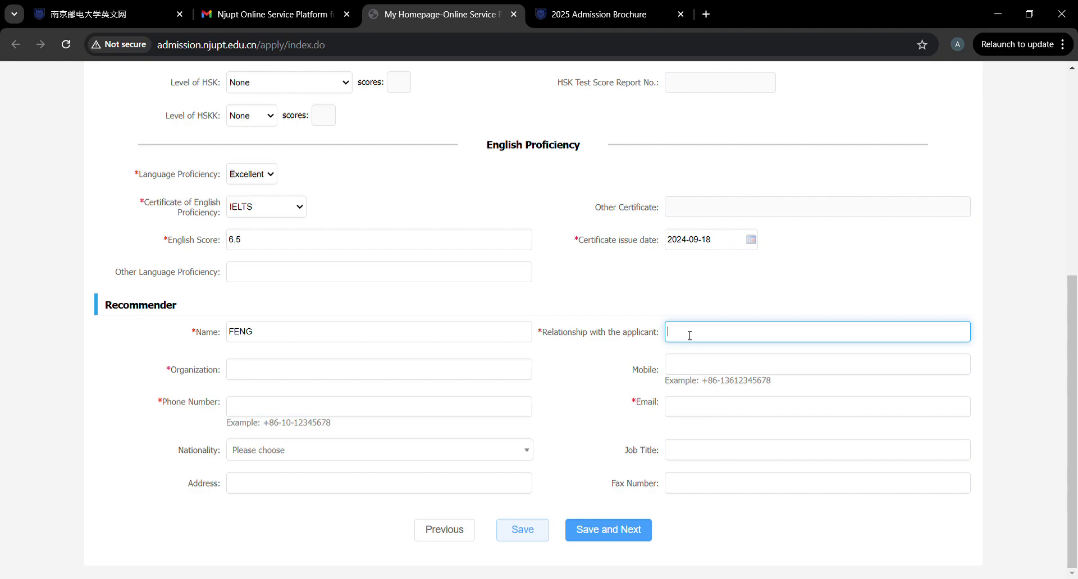
type("BO")
key("BackSpace")
type("ROTHER")
key("BackSpace")
key("BackSpace")
key("BackSpace")
key("BackSpace")
key("BackSpace")
key("BackSpace")
key("BackSpace")
type("FRIEND")
left_click(385, 379)
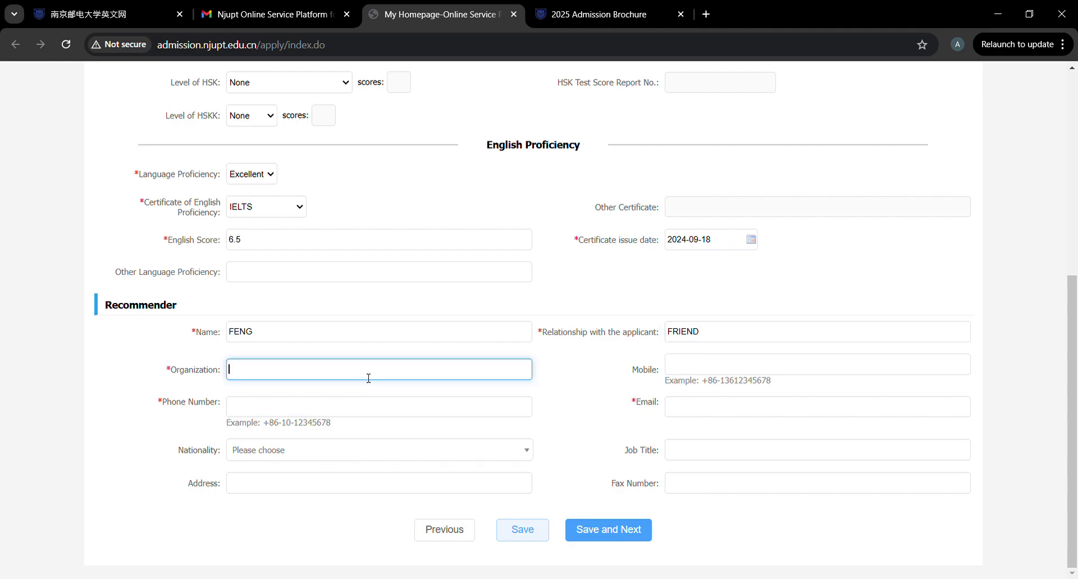
left_click(362, 389)
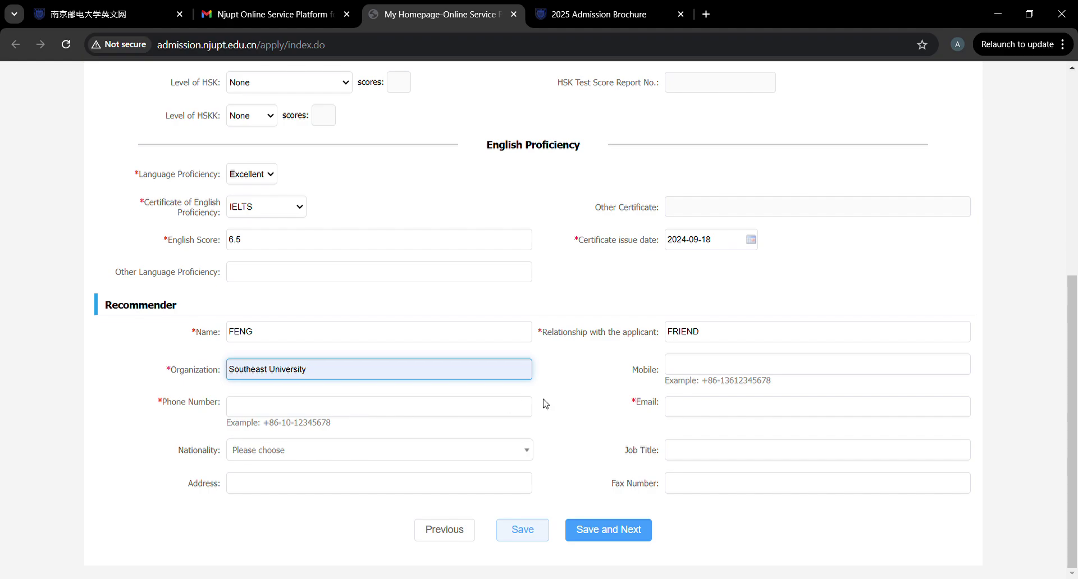
Fill in the recommender's e-mail and phone number, and set their nationality to Bangladesh.
left_click(713, 405)
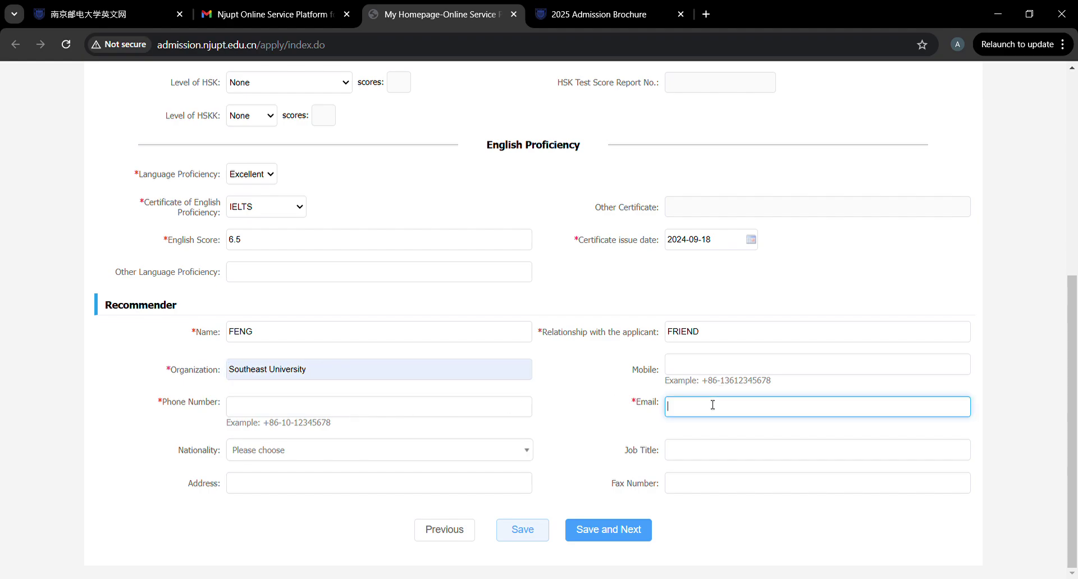
left_click(296, 409)
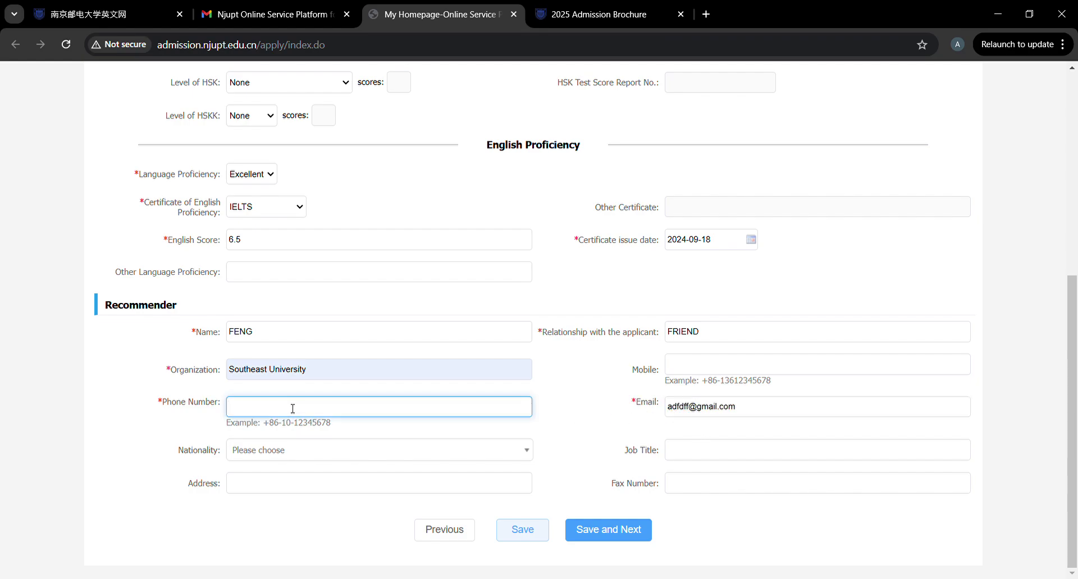
left_click(348, 449)
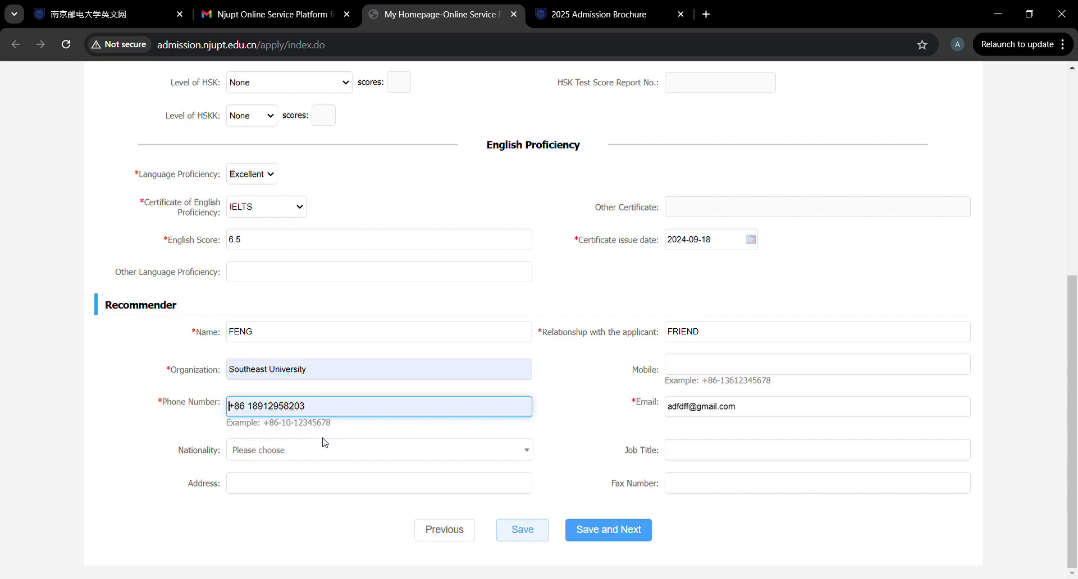
left_click(326, 443)
key("BackSpace")
key("BackSpace")
key("BackSpace")
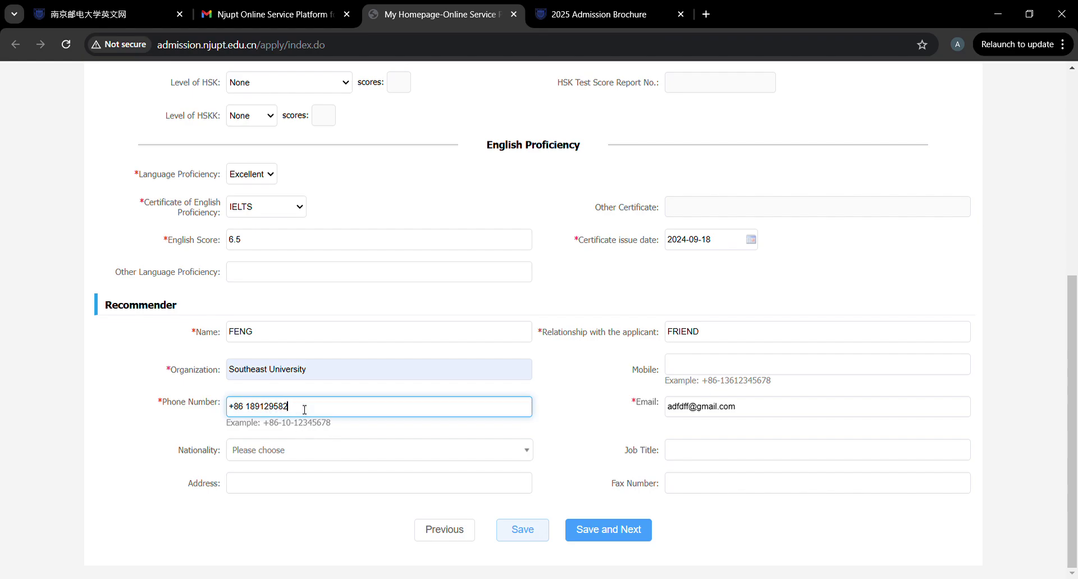
type("44")
left_click(312, 457)
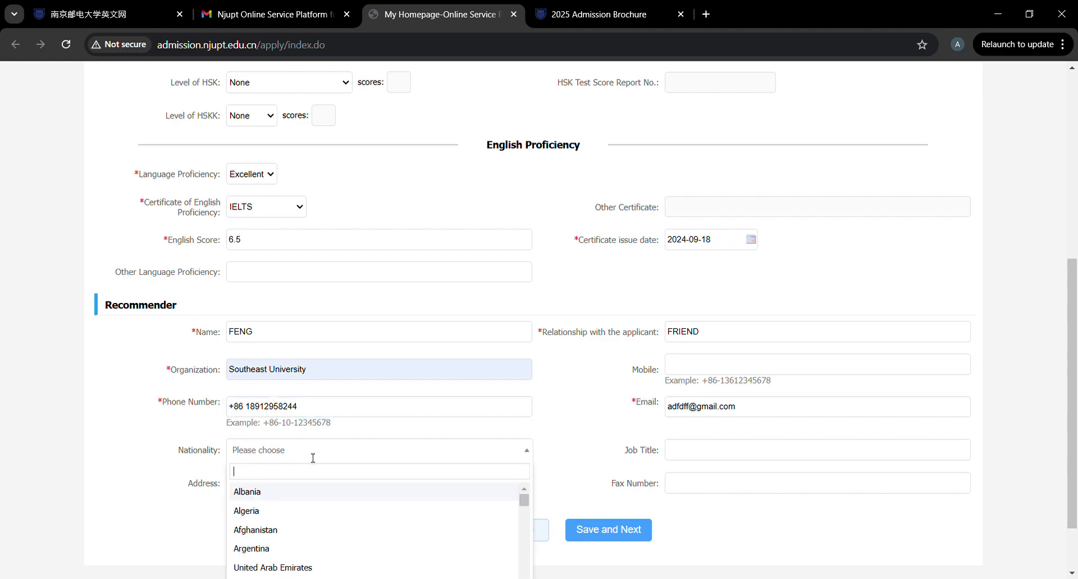
type("bang")
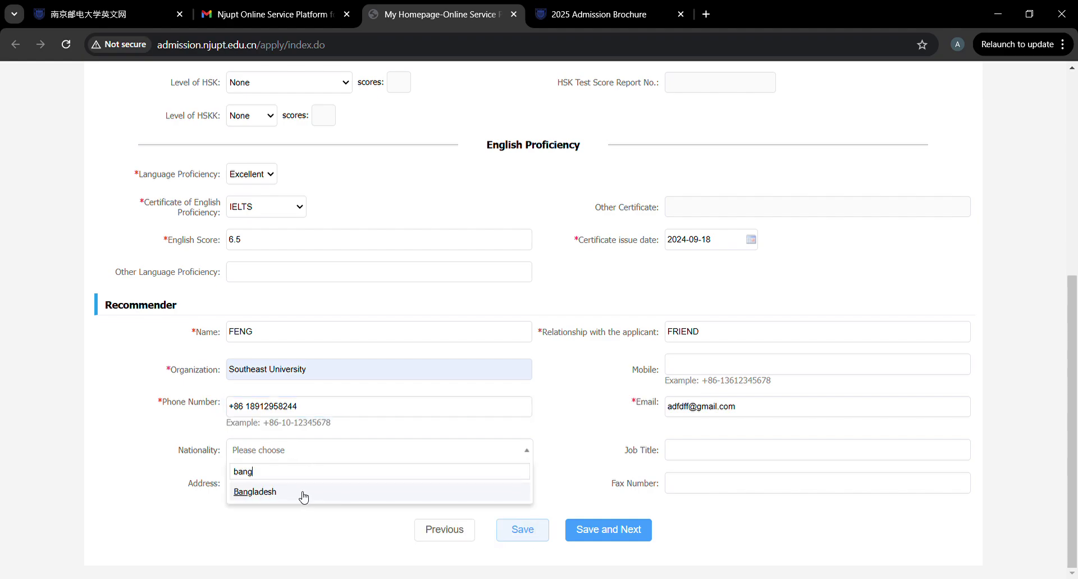
left_click(303, 498)
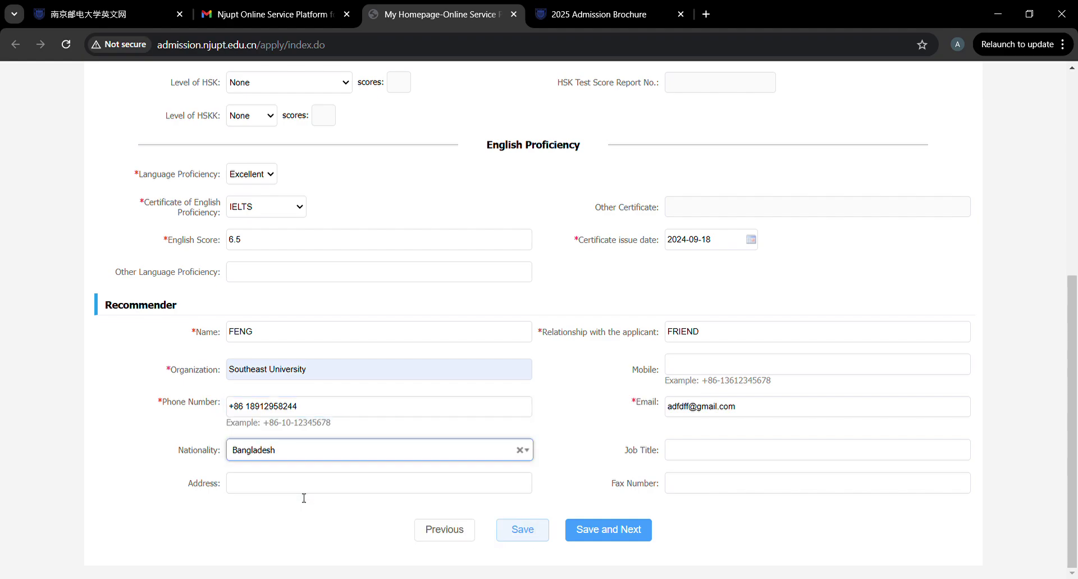
Save the page, dismiss the warning, and save again to reach the education step.
left_click(357, 493)
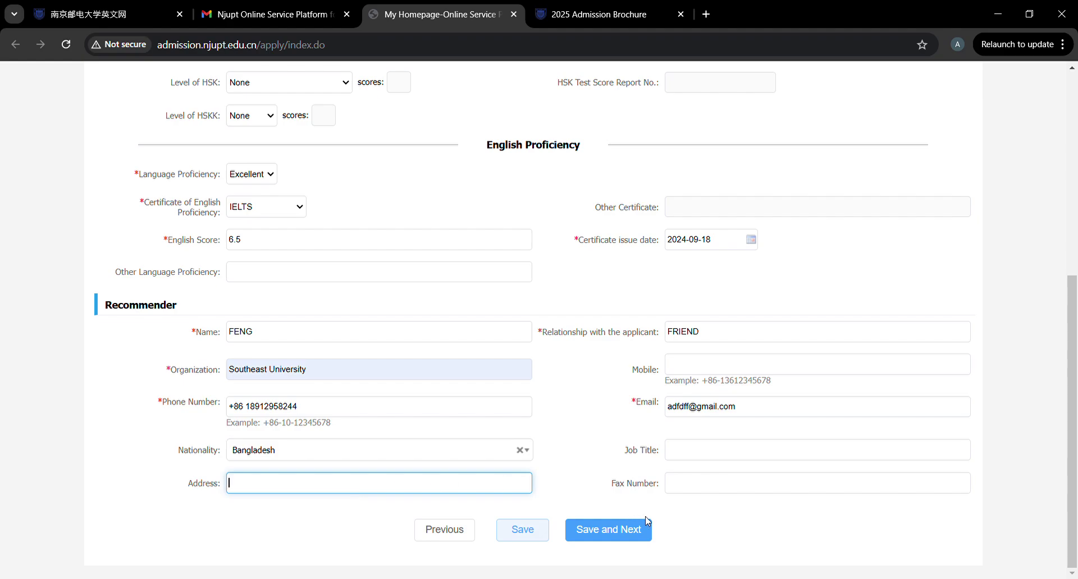
left_click(620, 532)
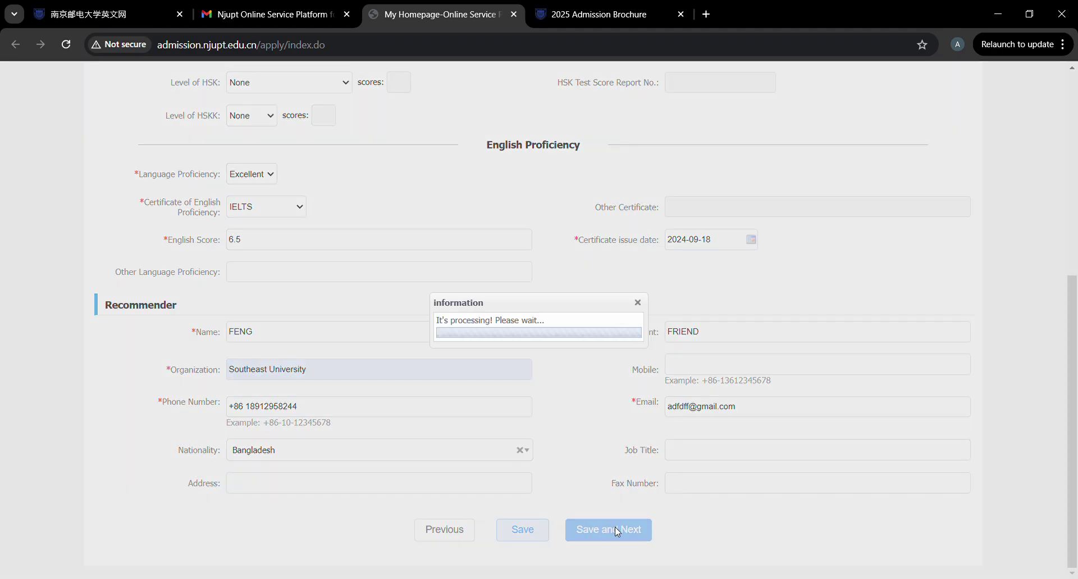
left_click(548, 343)
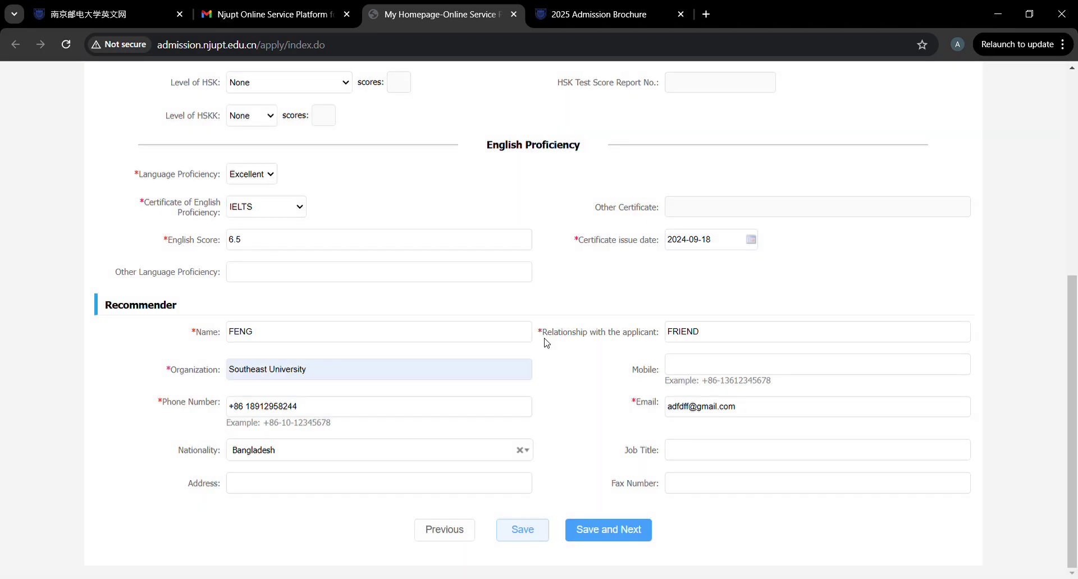
left_click(387, 493)
left_click(619, 528)
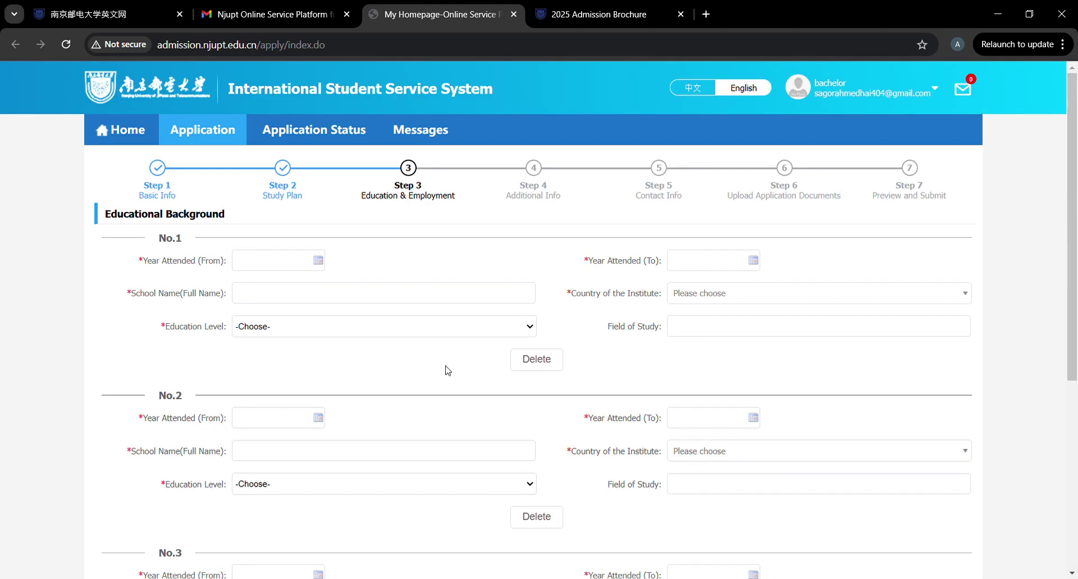
Set the No.1 education record dates from 2022-01-05 to 2025-01-02.
scroll(448, 371, "down", 3)
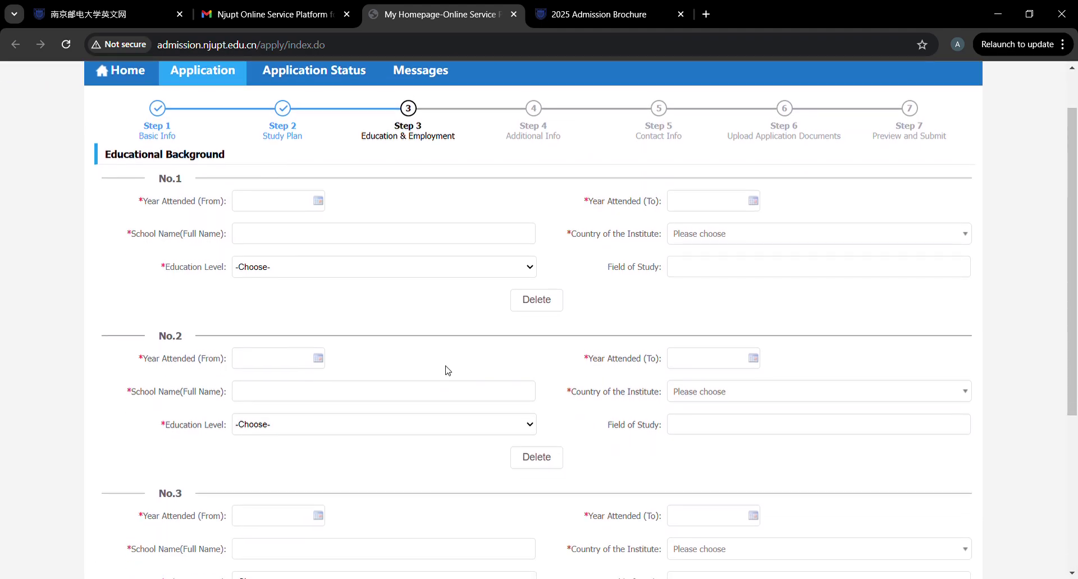
scroll(448, 371, "down", 3)
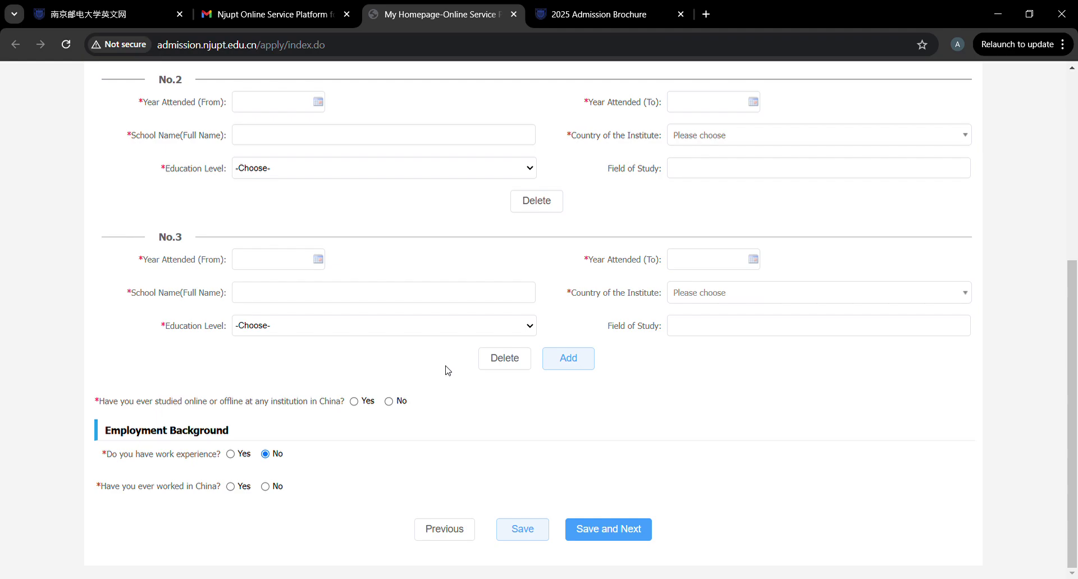
scroll(447, 371, "up", 3)
scroll(447, 370, "up", 3)
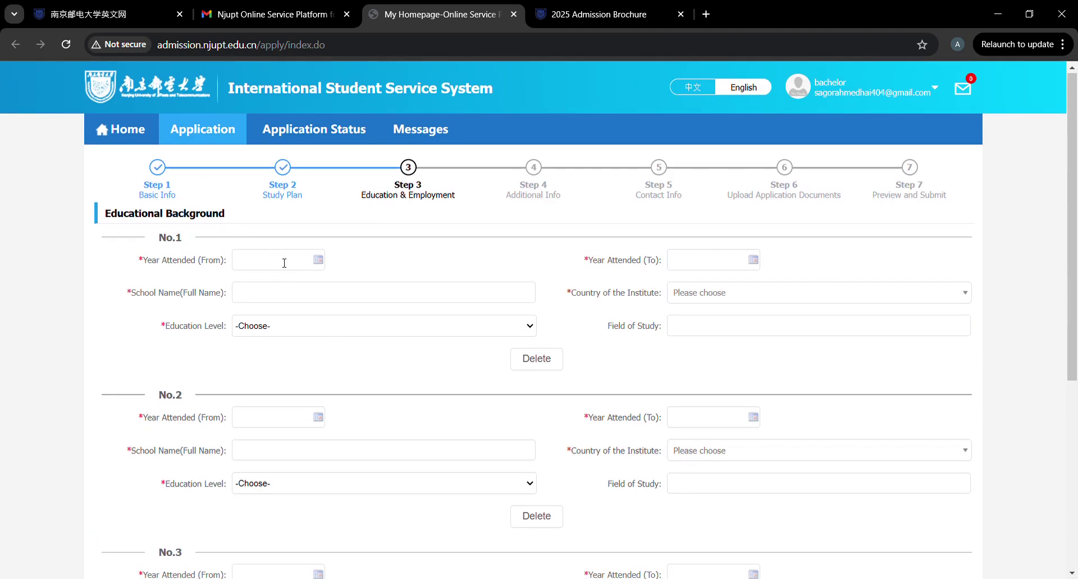
scroll(284, 264, "down", 3)
scroll(284, 265, "up", 2)
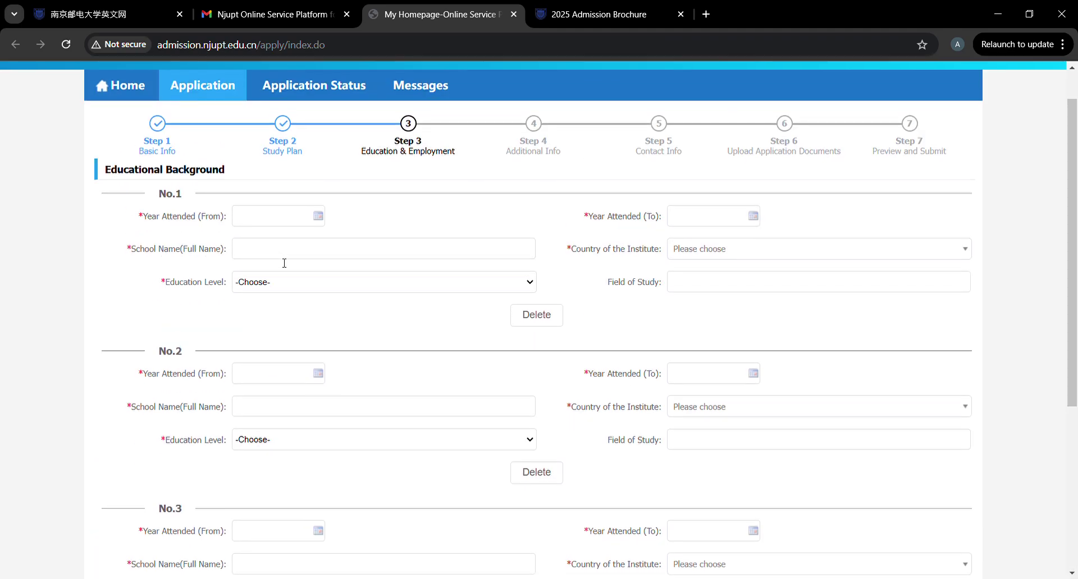
left_click(279, 216)
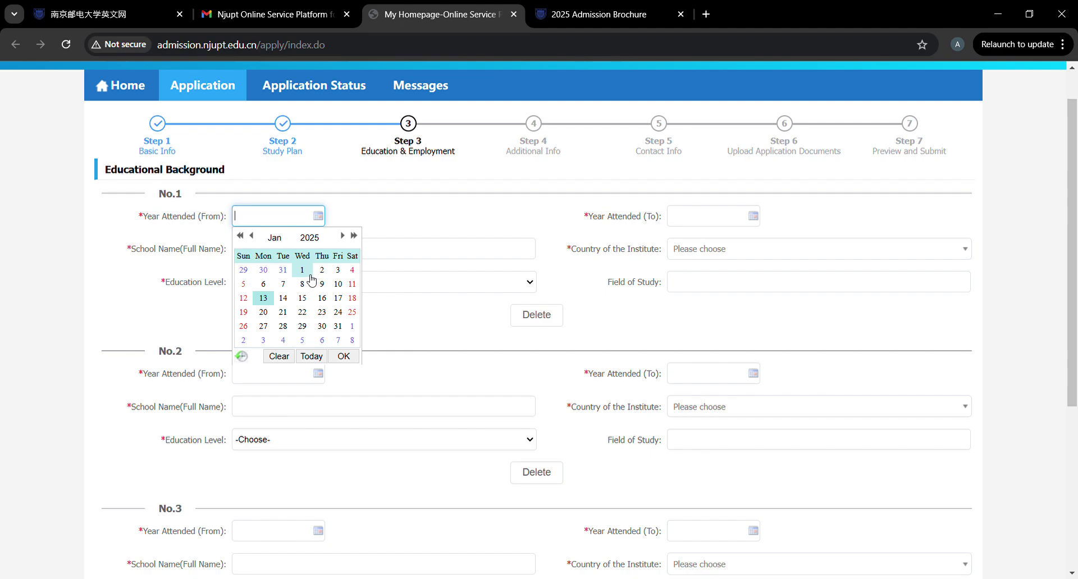
left_click(243, 235)
double_click(243, 235)
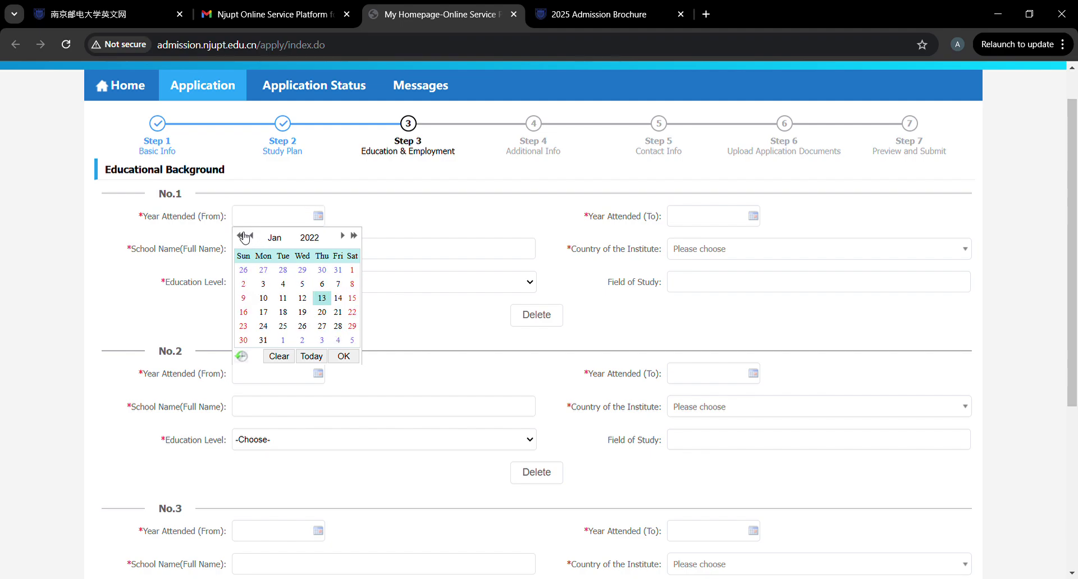
left_click(302, 286)
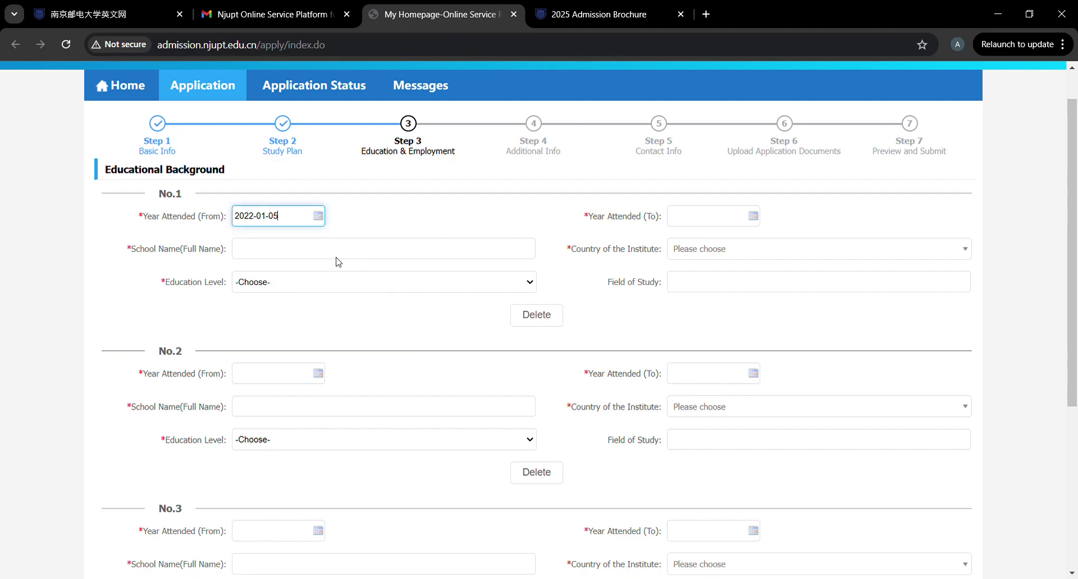
left_click(755, 223)
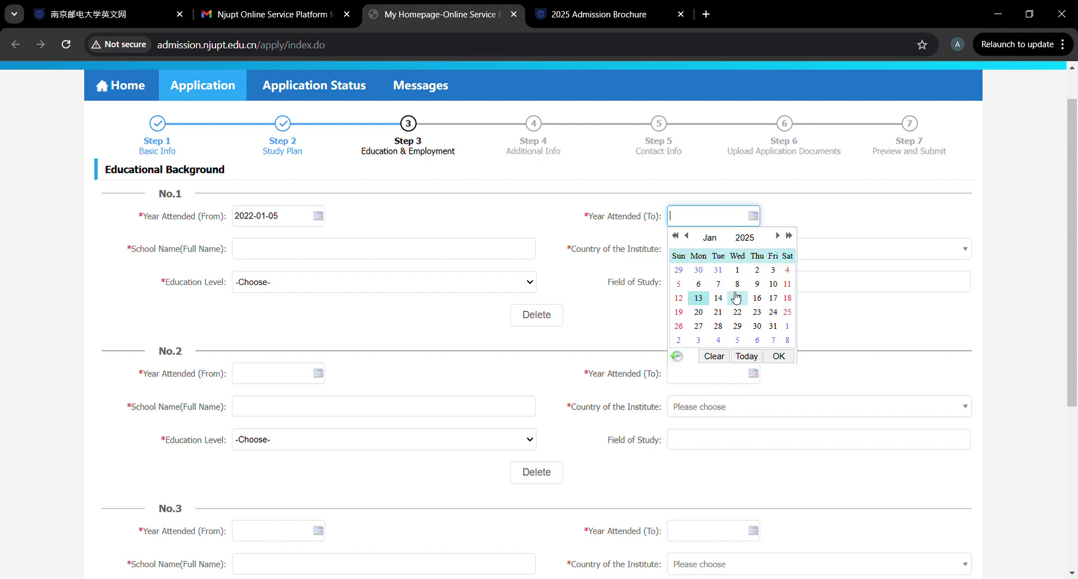
left_click(757, 270)
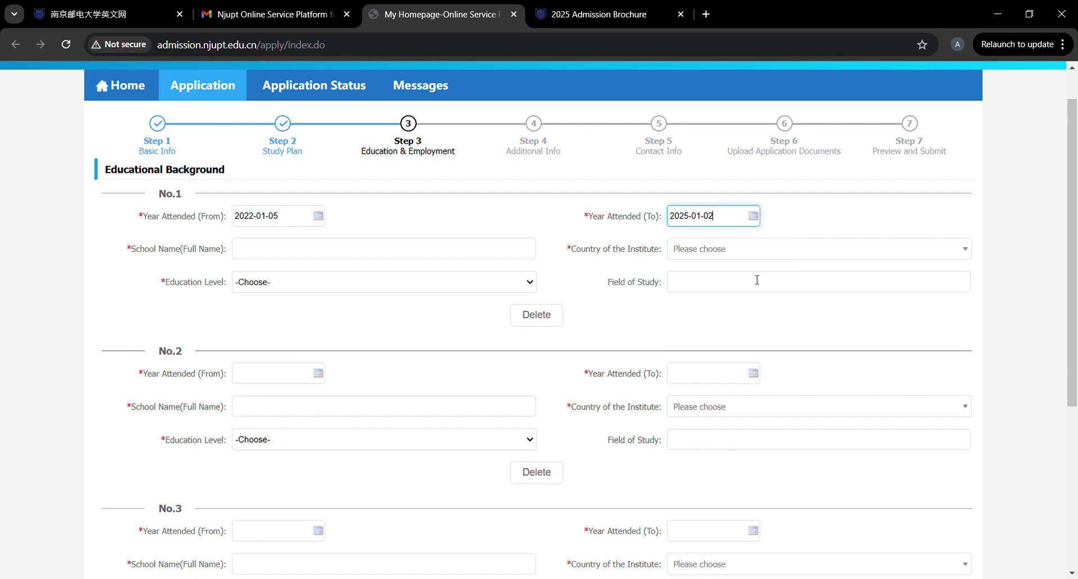
Enter 'Madaripur government college' as the No.1 school name.
left_click(337, 259)
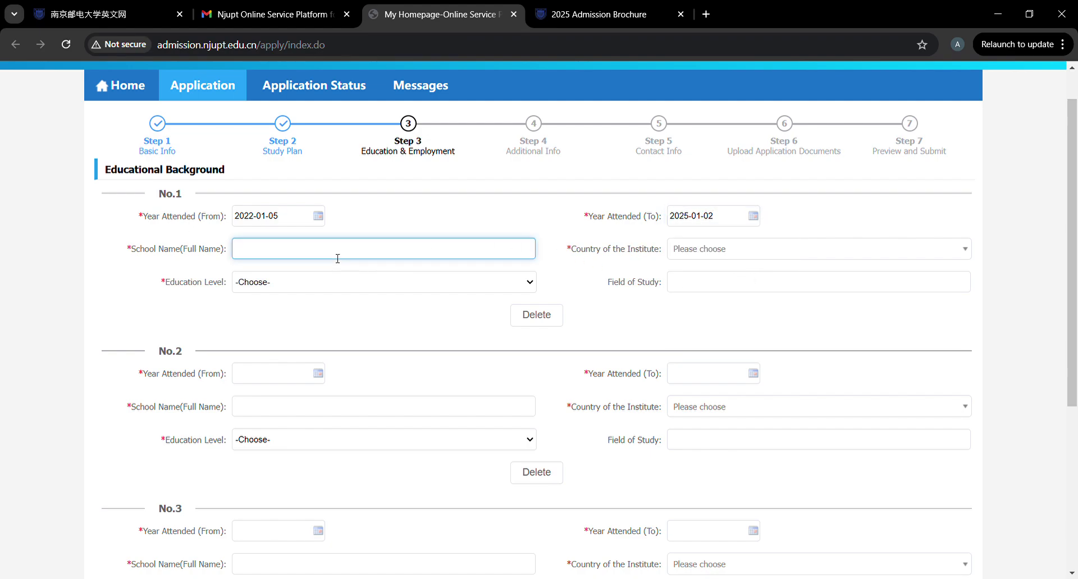
type("si")
key("BackSpace")
key("BackSpace")
type("Si")
key("BackSpace")
type("ma")
key("BackSpace")
key("BackSpace")
type("Madaripur gover")
key("BackSpace")
key("BackSpace")
key("BackSpace")
key("BackSpace")
type("nem")
key("BackSpace")
key("BackSpace")
key("BackSpace")
type("nnment college")
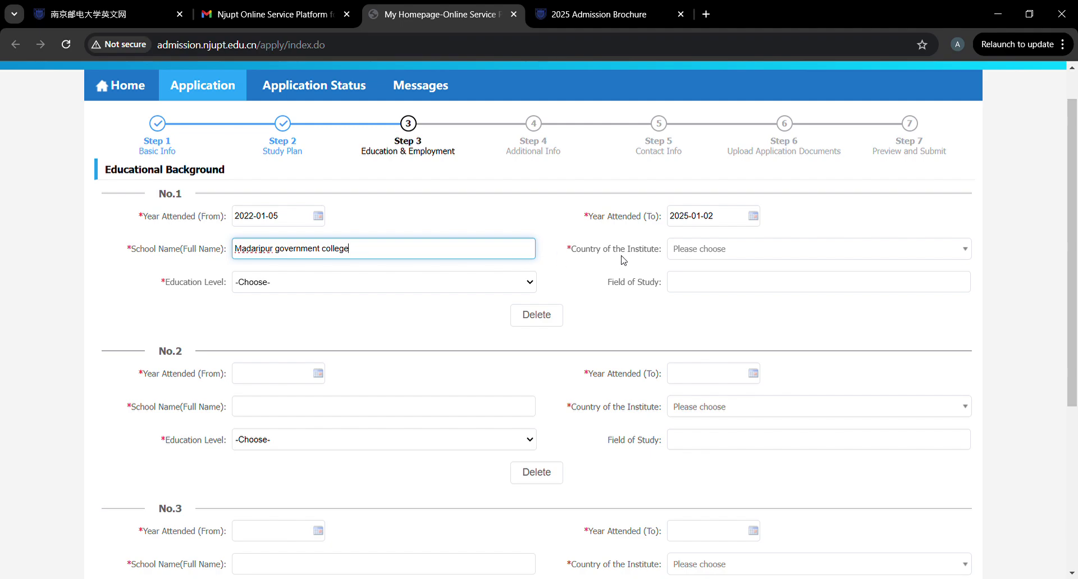
Set the No.1 country to Bangladesh, level Senior high, and field of study Science.
left_click(724, 257)
type("bang")
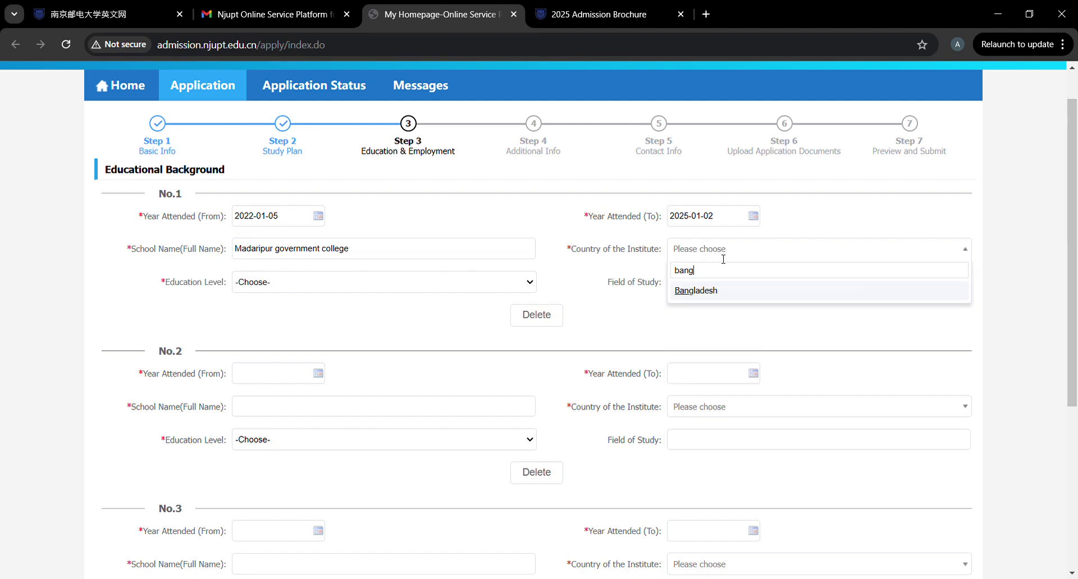
left_click(717, 291)
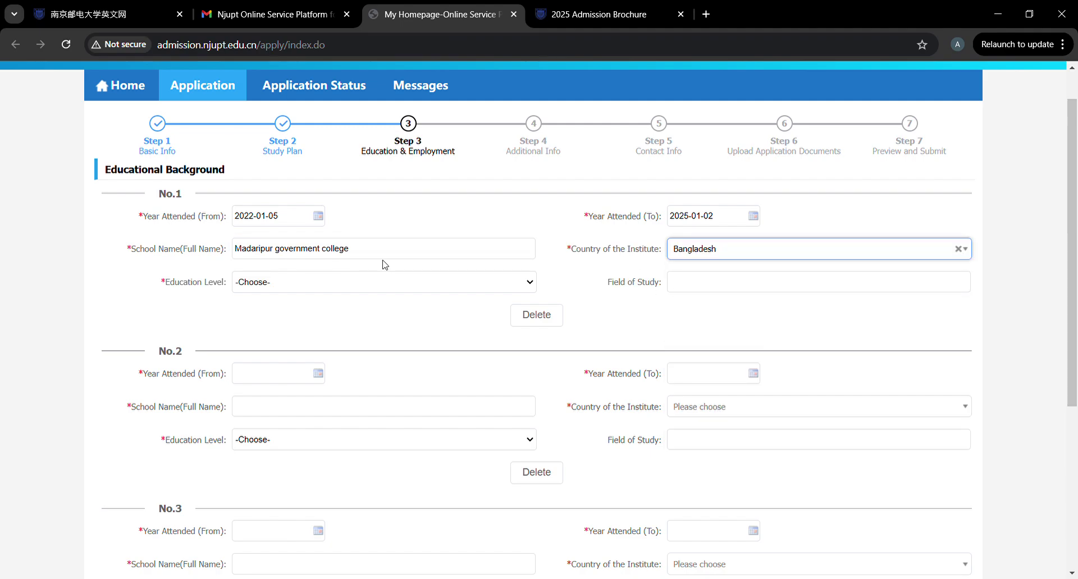
left_click(371, 283)
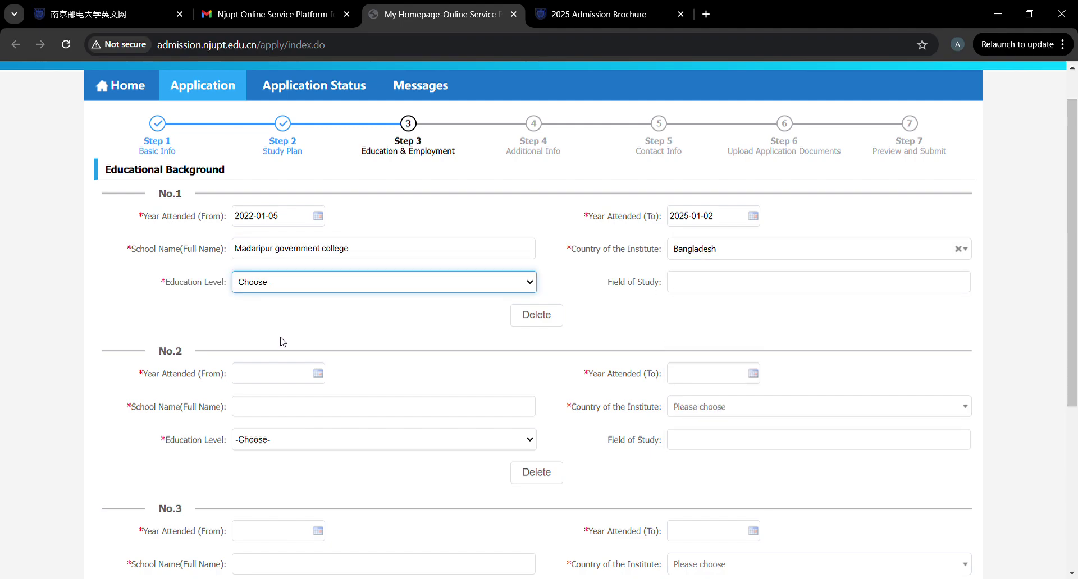
left_click(270, 353)
left_click(711, 284)
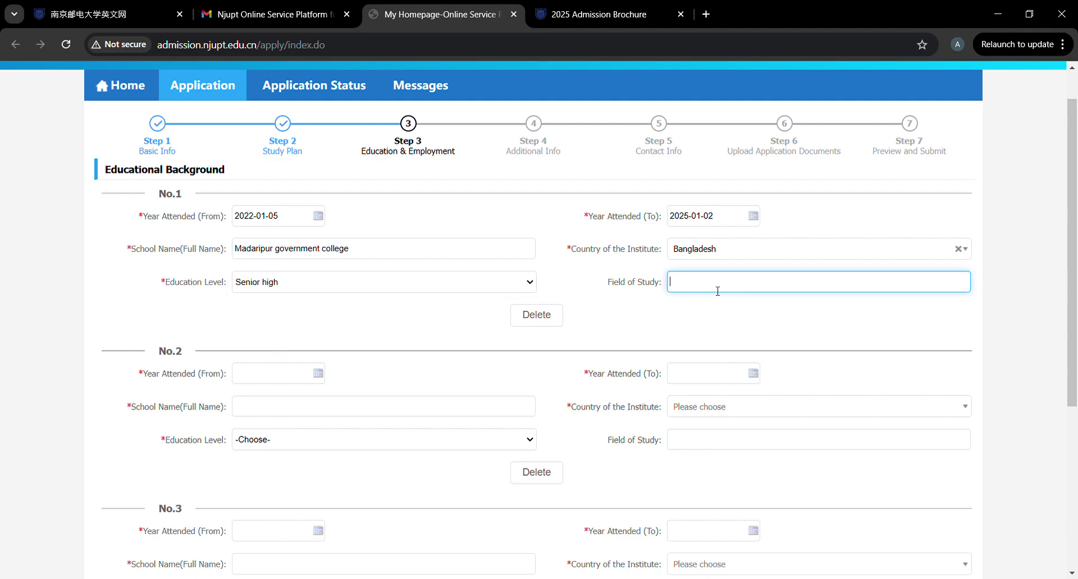
type("Science")
left_click(272, 390)
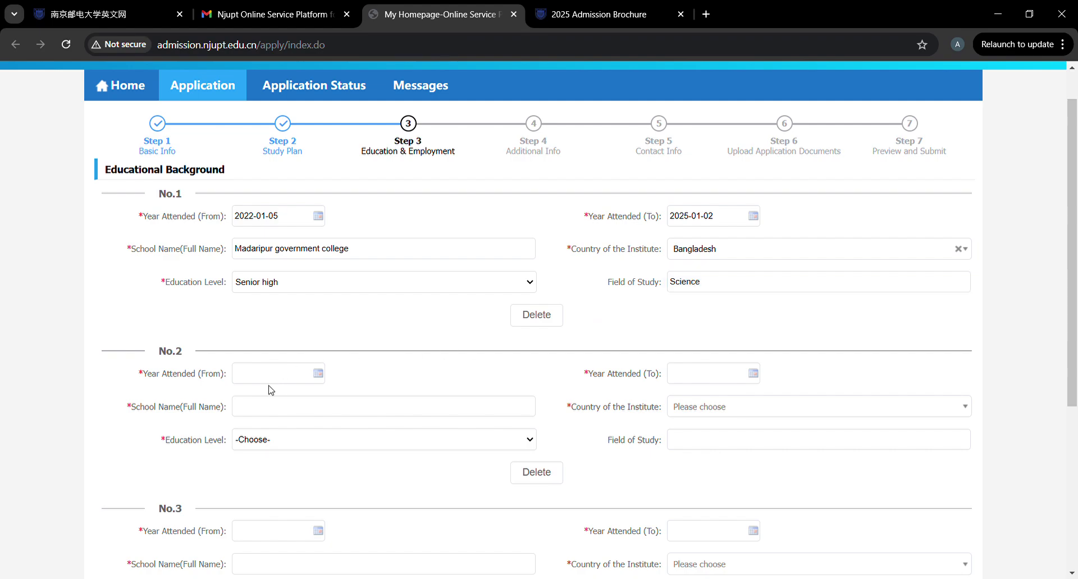
left_click(275, 381)
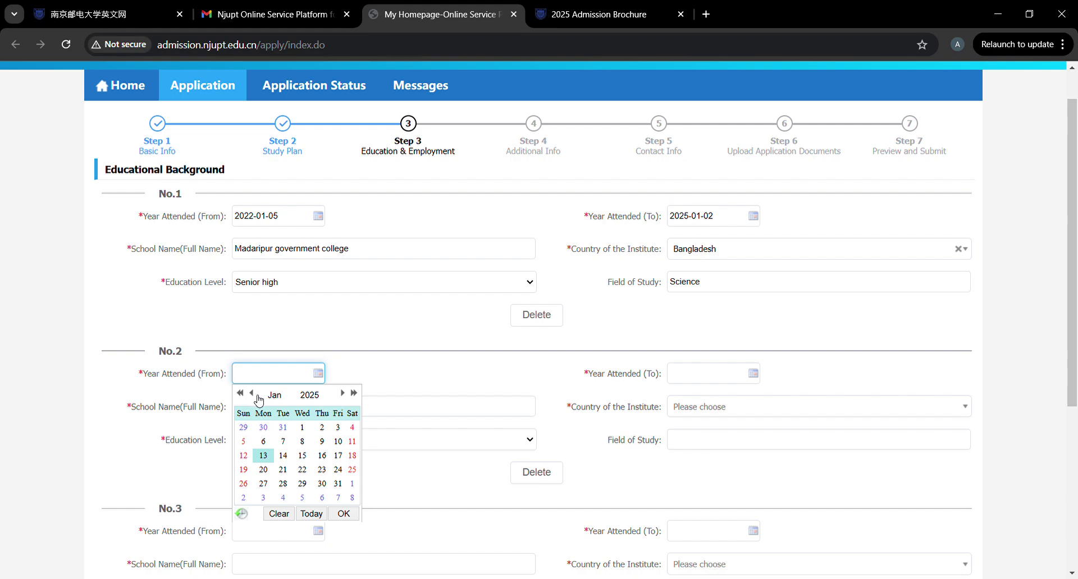
Set record No.2's start date to 2020-01-02 in the calendar.
left_click(245, 396)
left_click(244, 396)
left_click(244, 396)
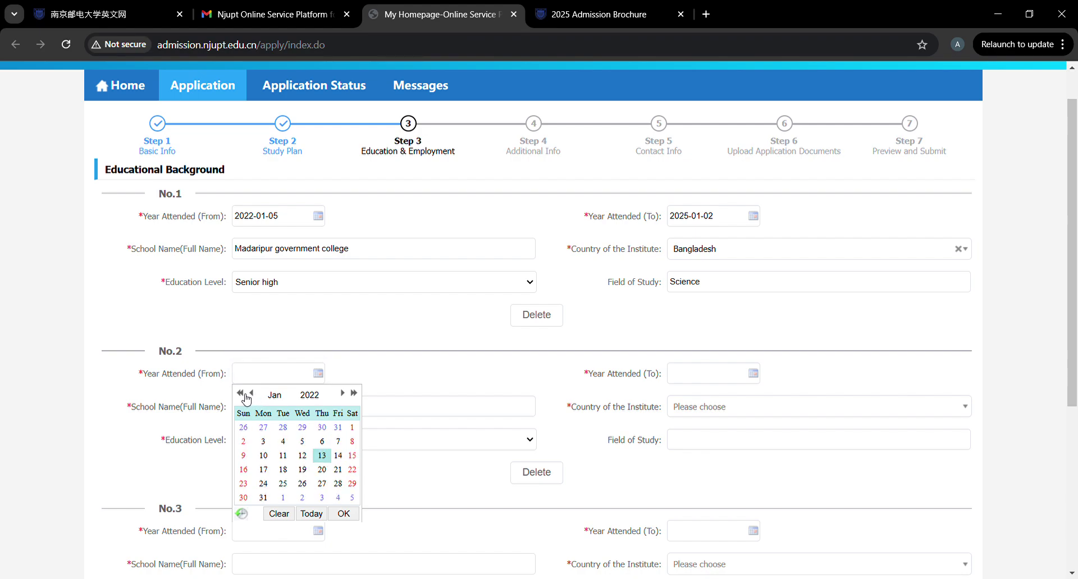
left_click(244, 396)
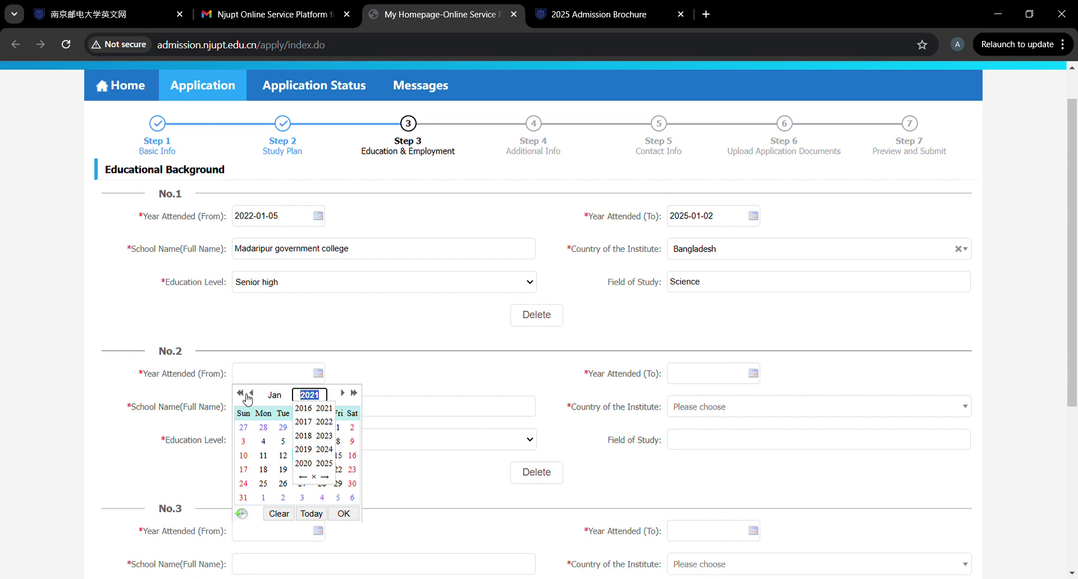
left_click(245, 396)
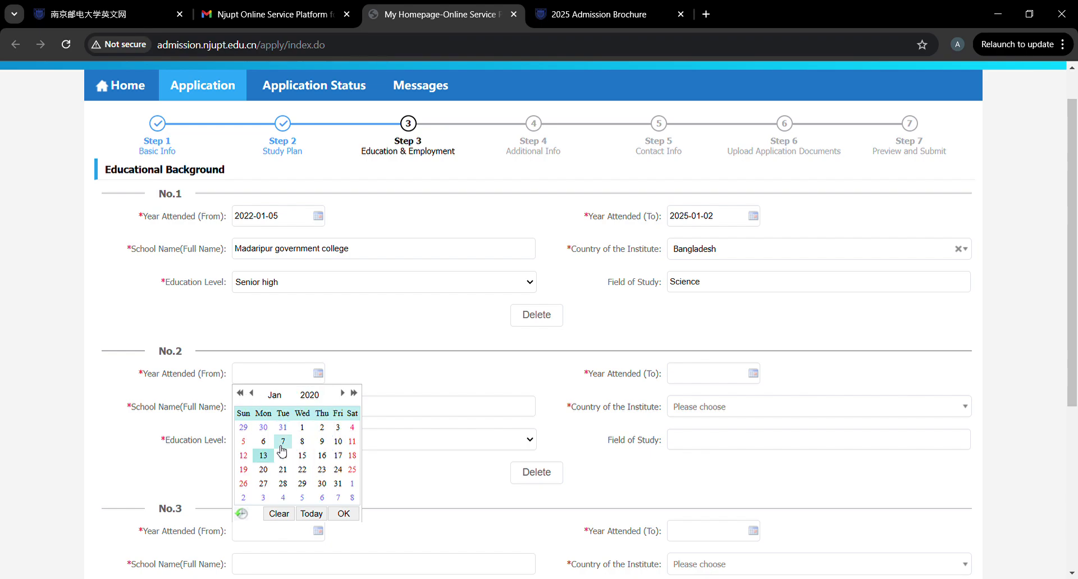
left_click(322, 429)
Set record No.2's end date to 2022-10-01.
left_click(743, 375)
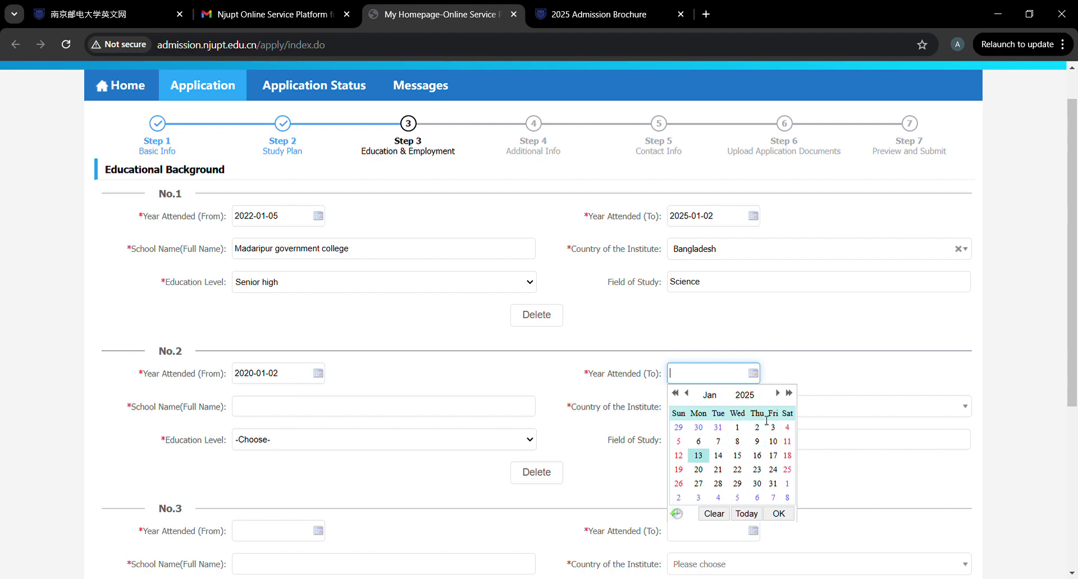
left_click(686, 394)
left_click(686, 393)
left_click(686, 393)
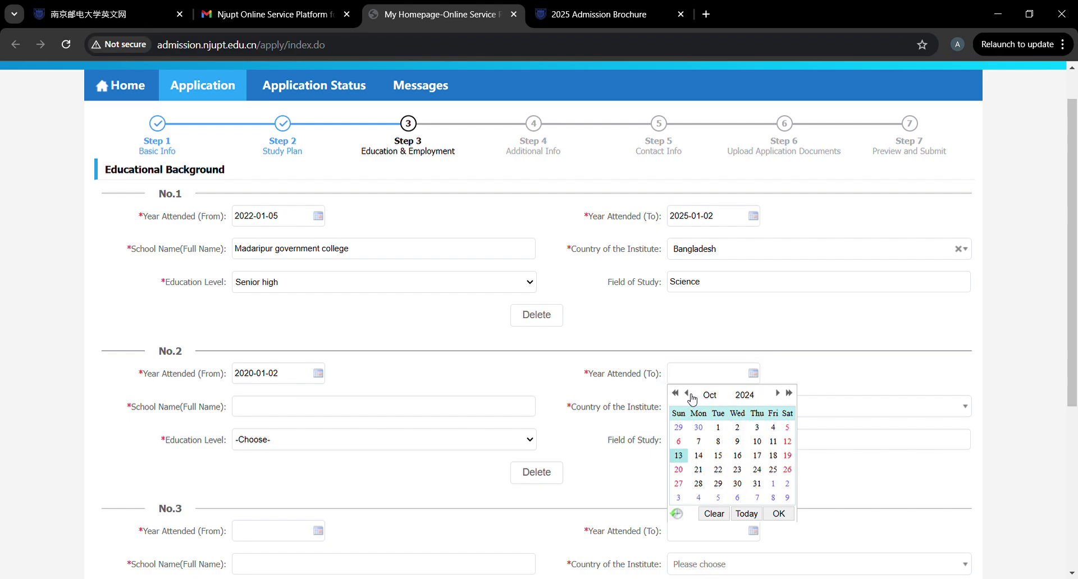
left_click(675, 393)
left_click(675, 393)
left_click(675, 393)
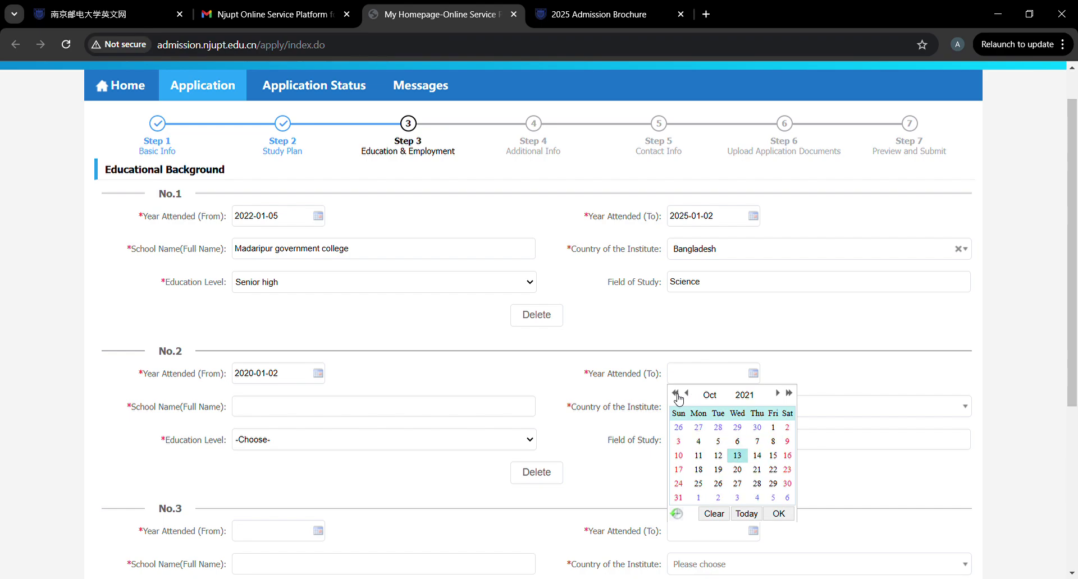
left_click(789, 393)
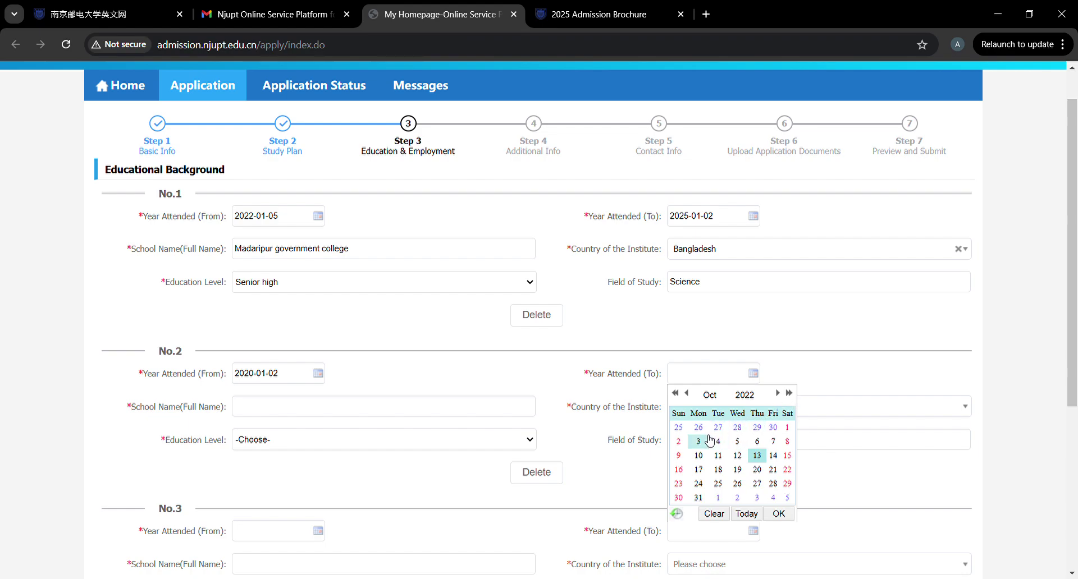
left_click(788, 428)
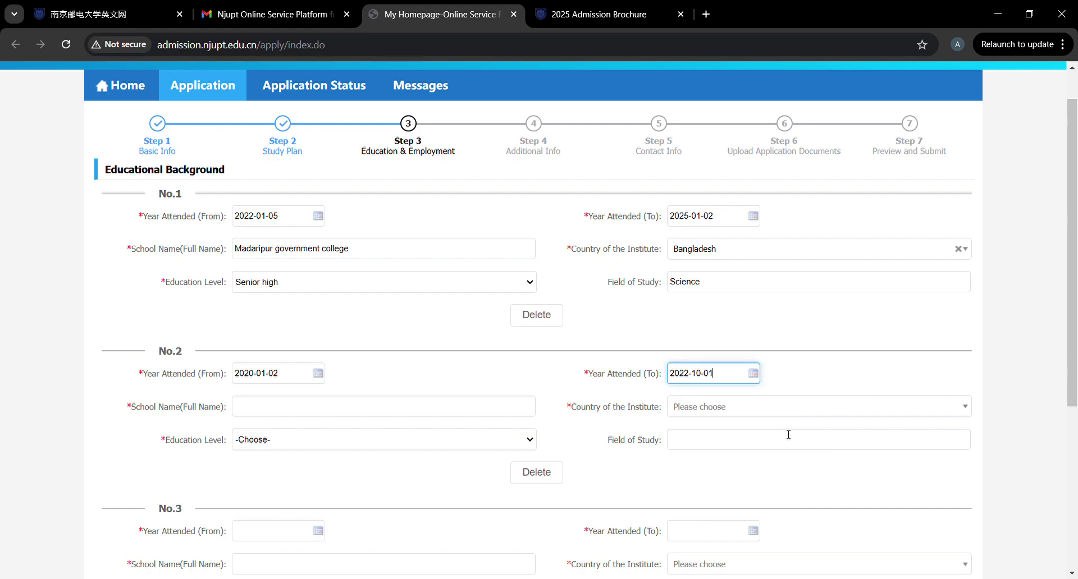
Enter 'sonaimuri school and college' as No.2's school and choose Bangladesh as its country.
left_click(353, 414)
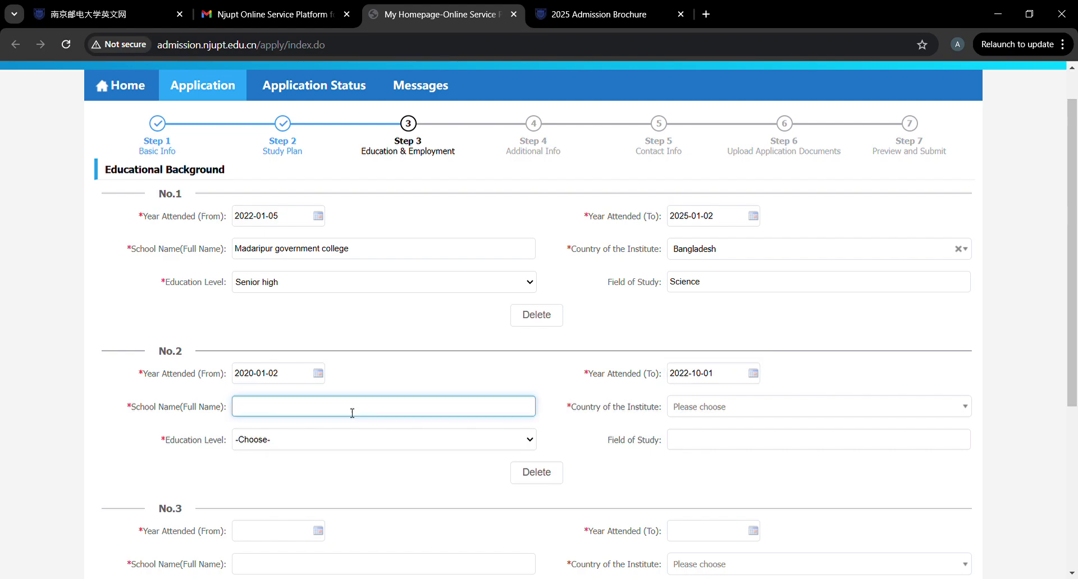
type("sonaimuri school and college")
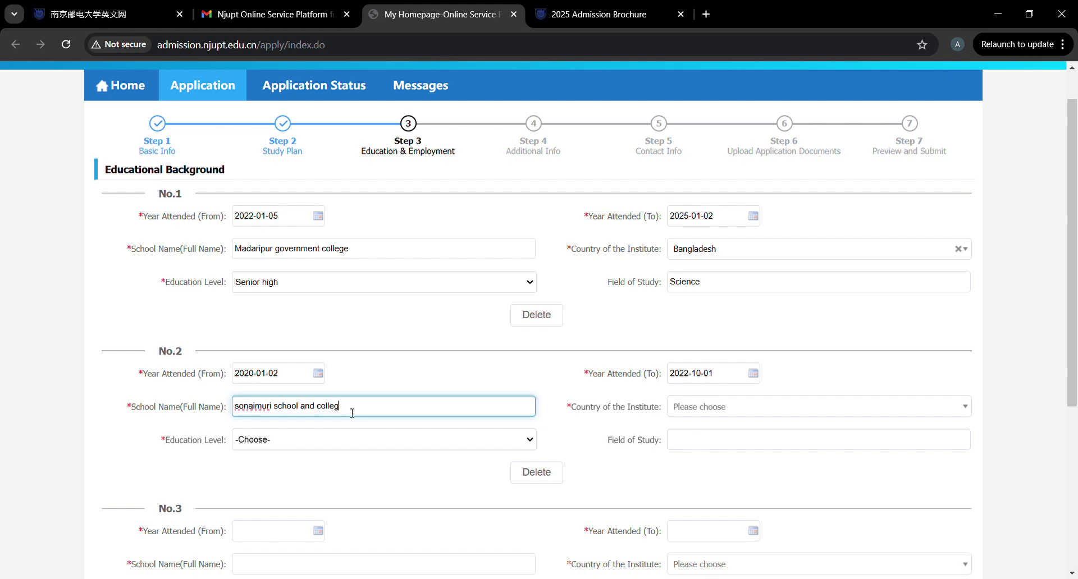
left_click(714, 415)
type("bang")
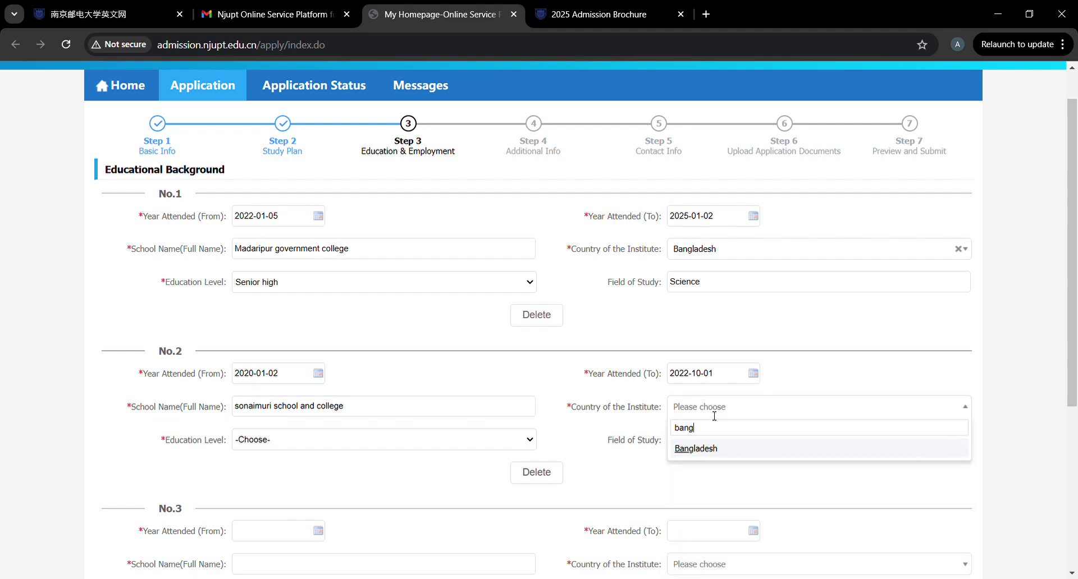
left_click(715, 451)
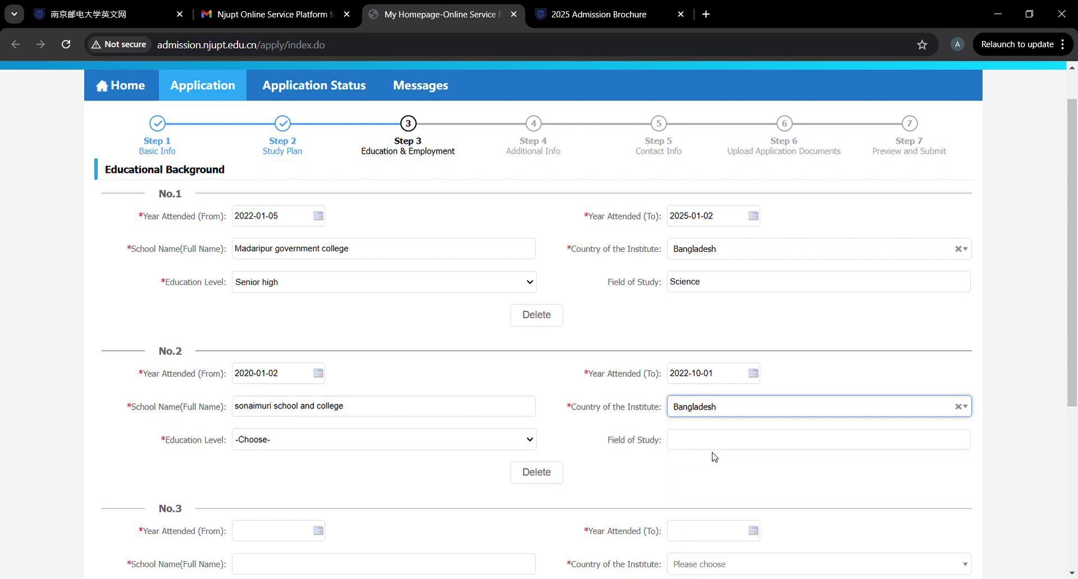
Set No.2's education level to Junior high and field of study to 'Science'.
left_click(320, 444)
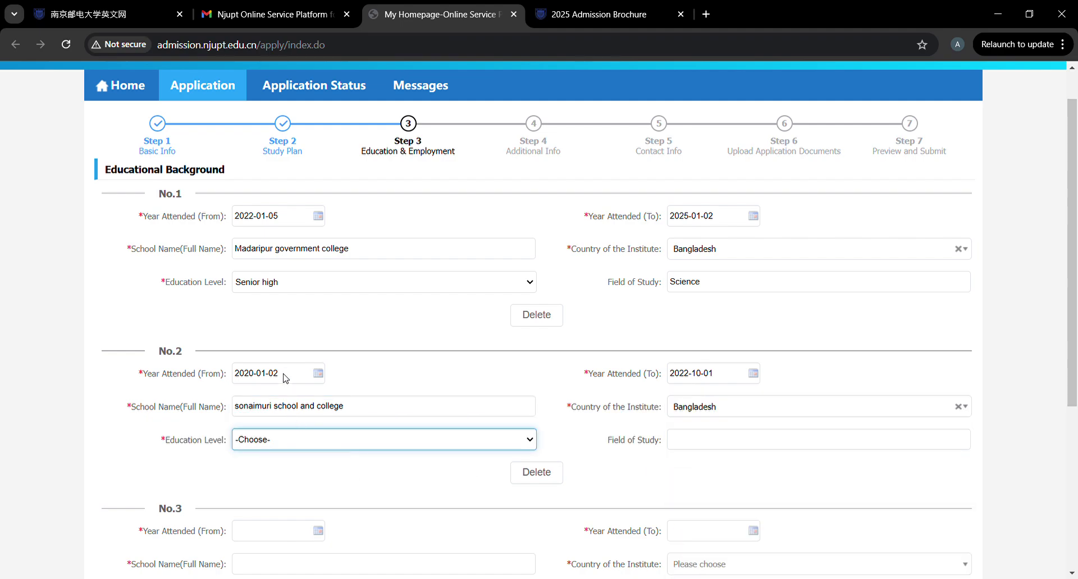
key("Down")
left_click(722, 439)
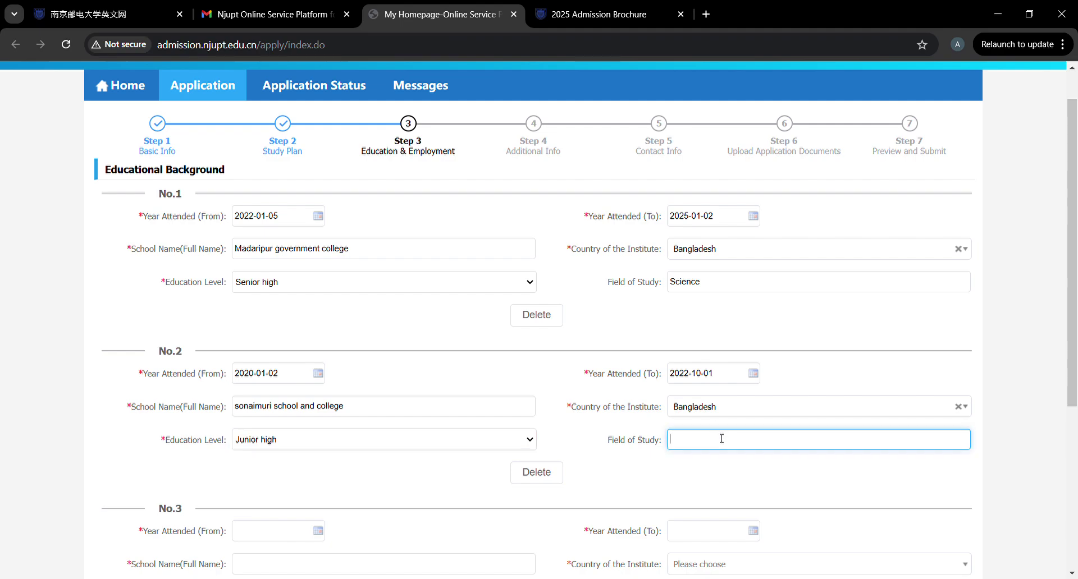
type("Science")
scroll(510, 449, "down", 4)
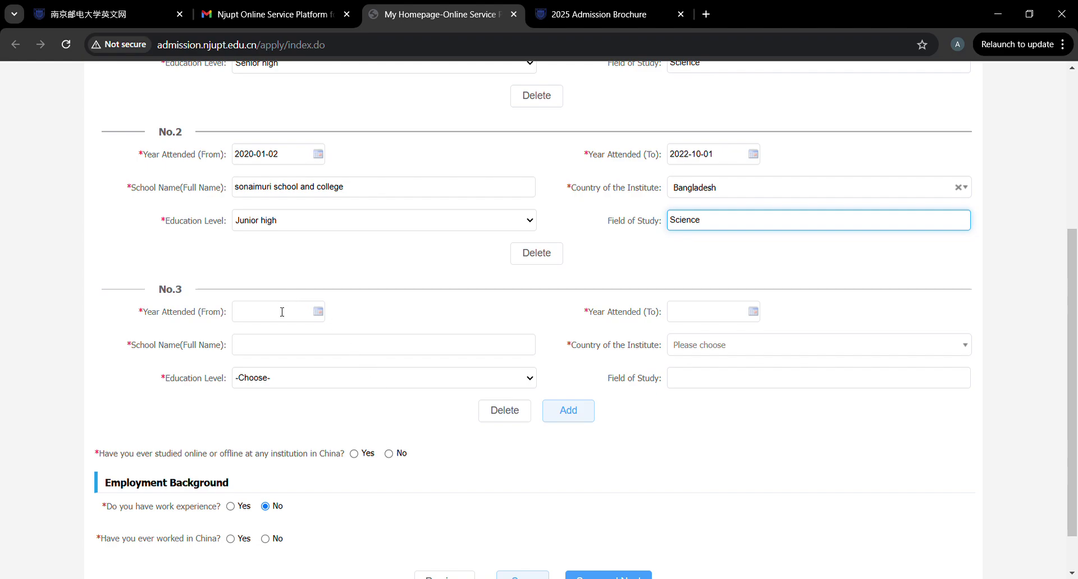
Set record No.3's start date to 2018-01-03 in the calendar.
left_click(282, 312)
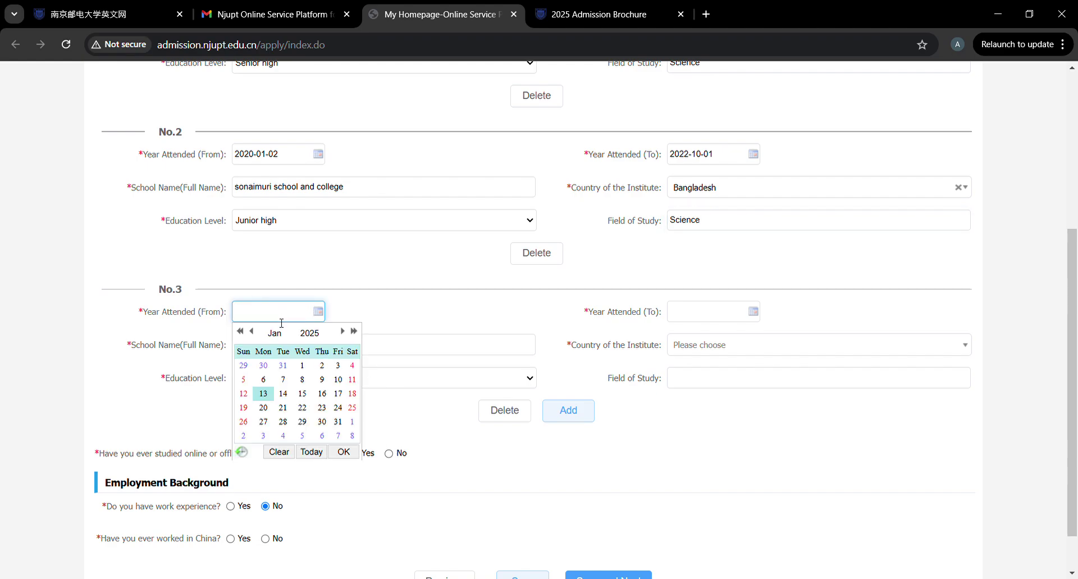
left_click(242, 332)
left_click(241, 332)
left_click(241, 332)
left_click(241, 332)
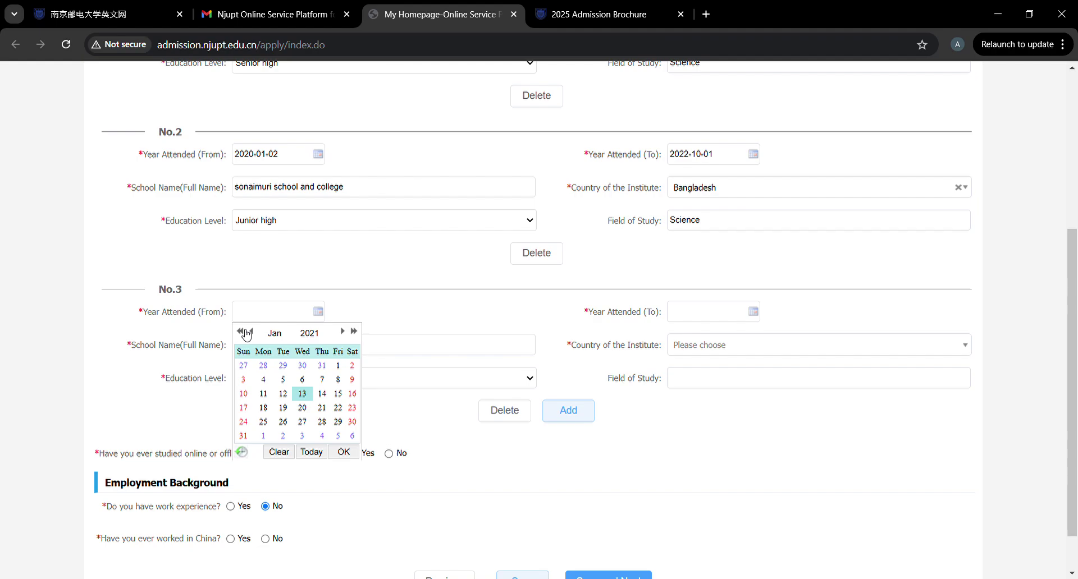
left_click(245, 332)
left_click(245, 332)
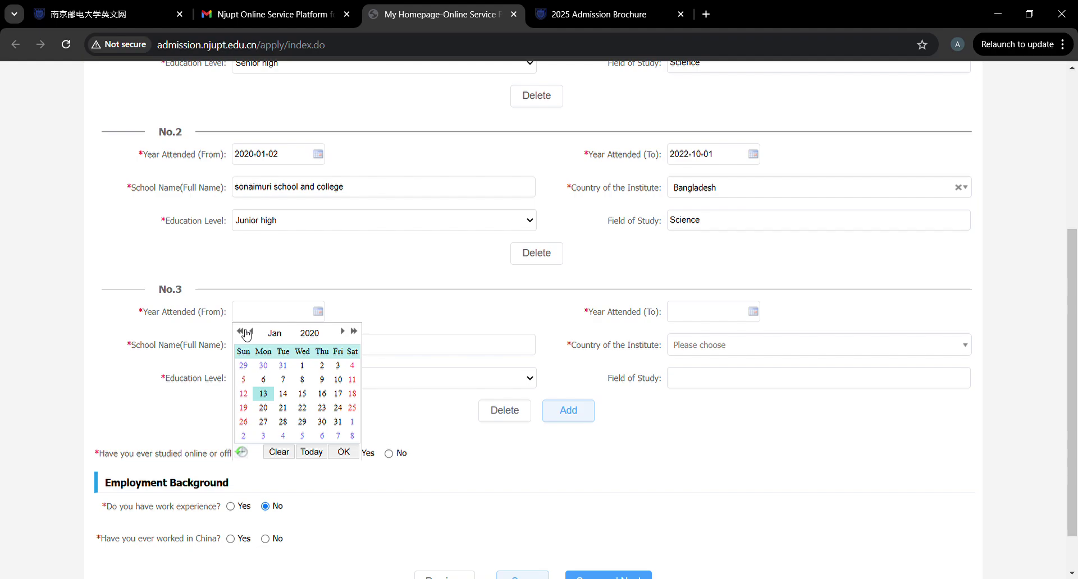
left_click(245, 332)
left_click(245, 332)
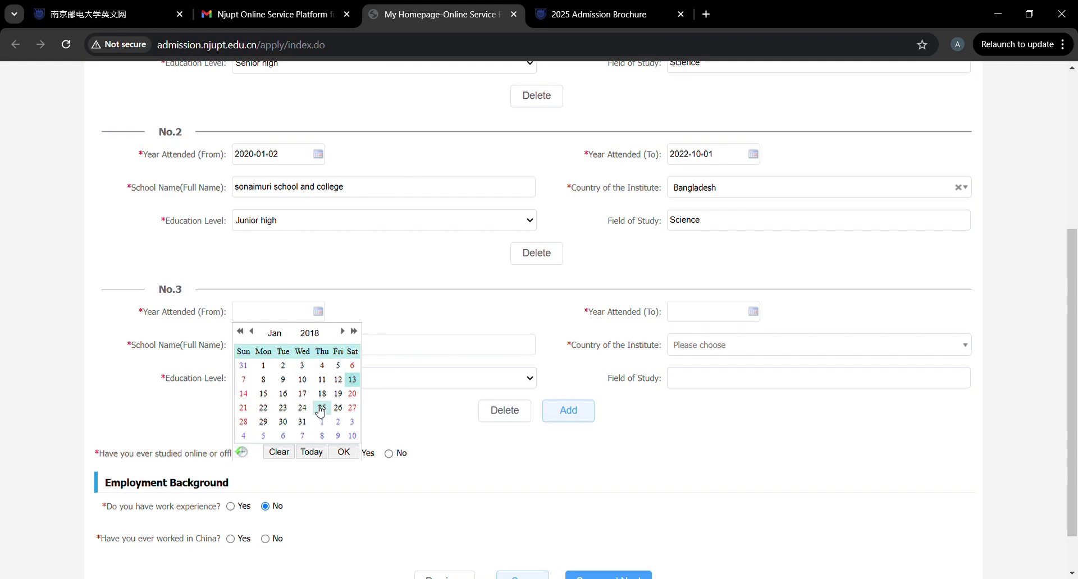
left_click(303, 366)
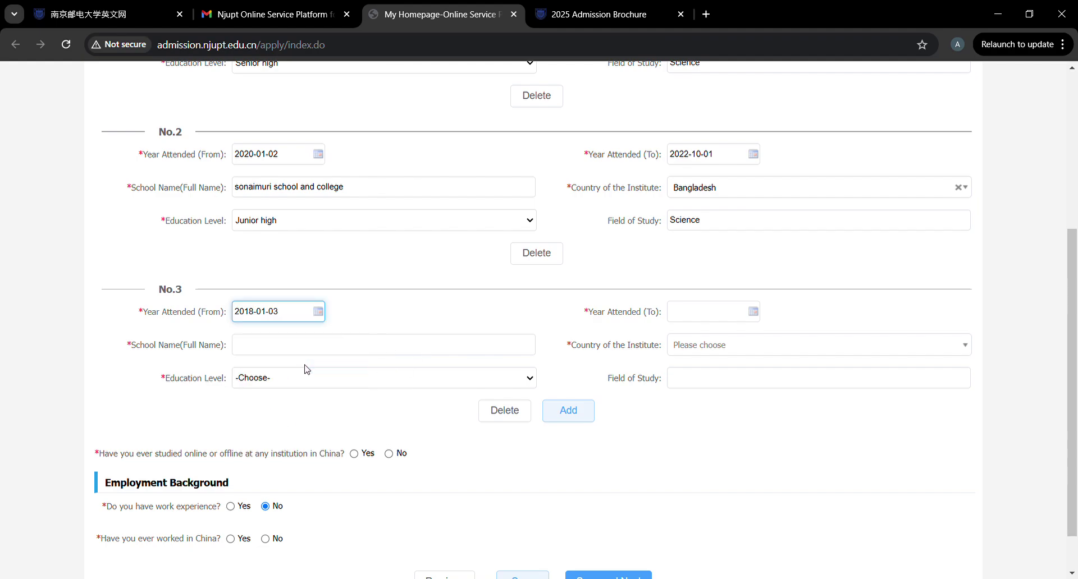
Set record No.3's end date to 2019-01-23.
left_click(755, 315)
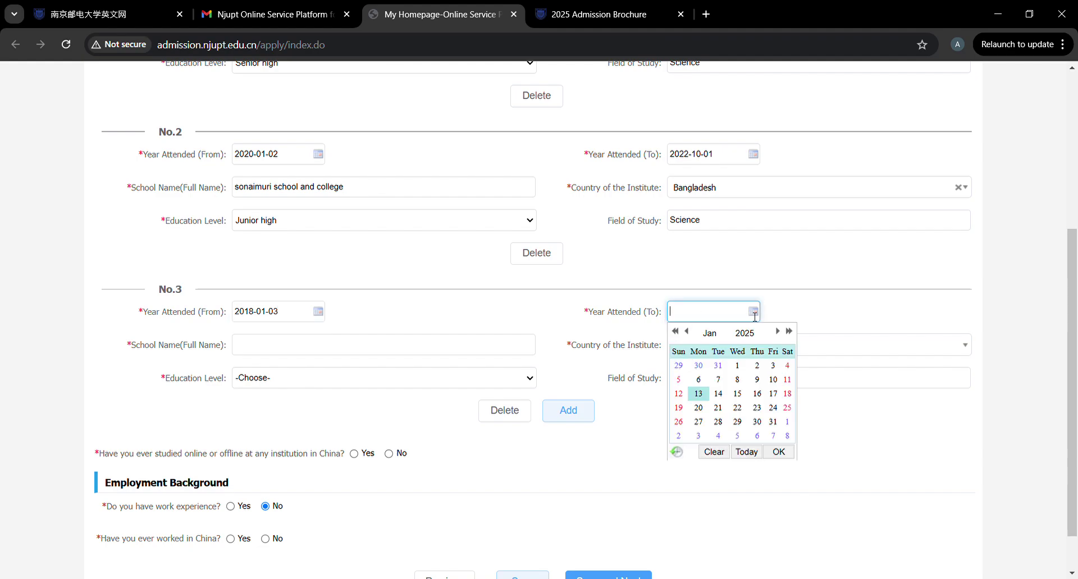
left_click(680, 333)
left_click(680, 332)
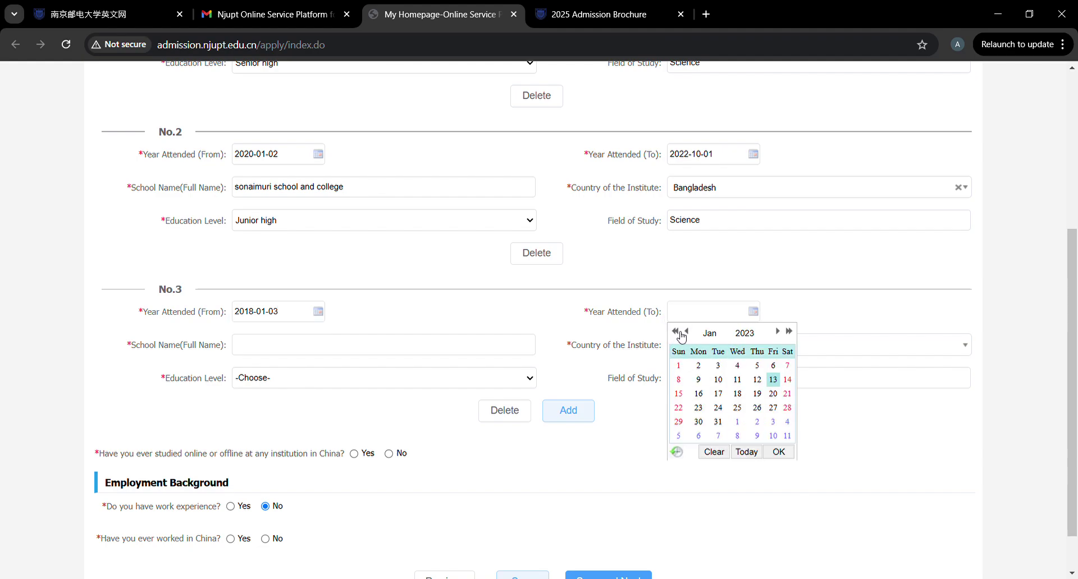
left_click(680, 332)
left_click(680, 333)
left_click(680, 332)
left_click(680, 334)
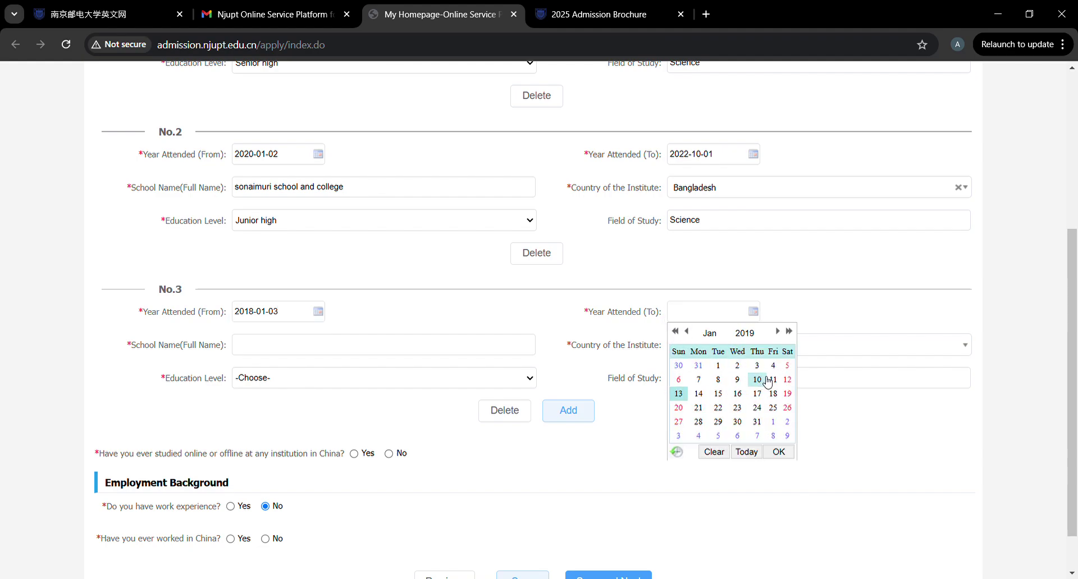
left_click(739, 409)
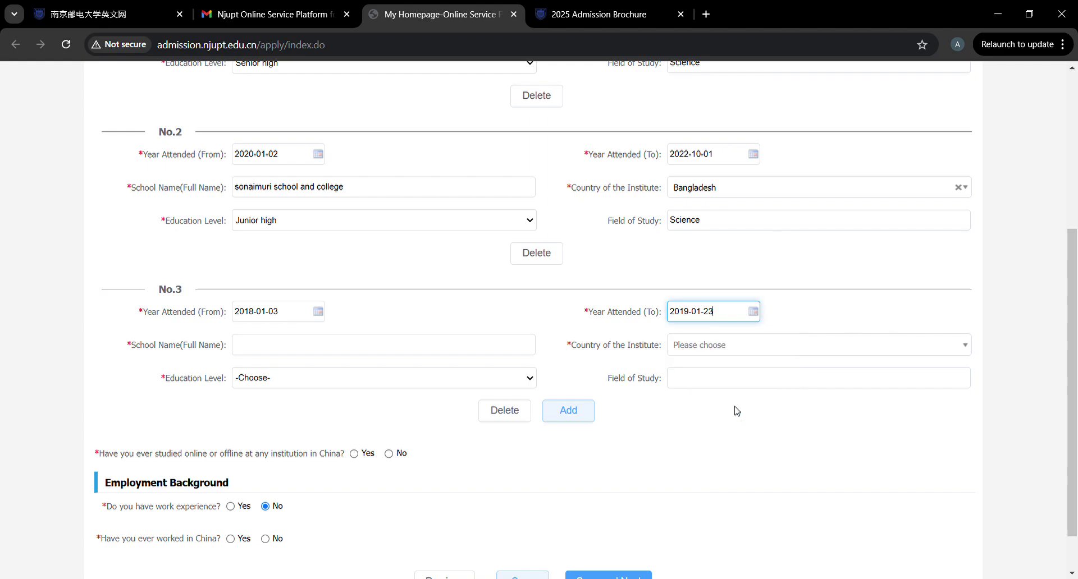
Enter 'mathavanga school' for No.3, with Bangladesh as country and Elementary school as level.
left_click(401, 352)
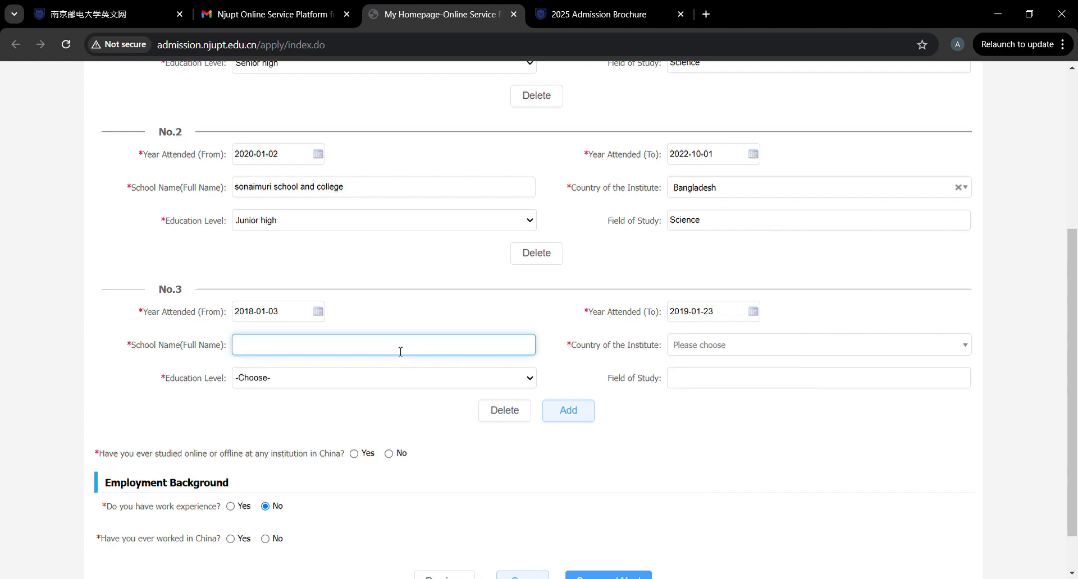
type("mathavanga school")
left_click(708, 352)
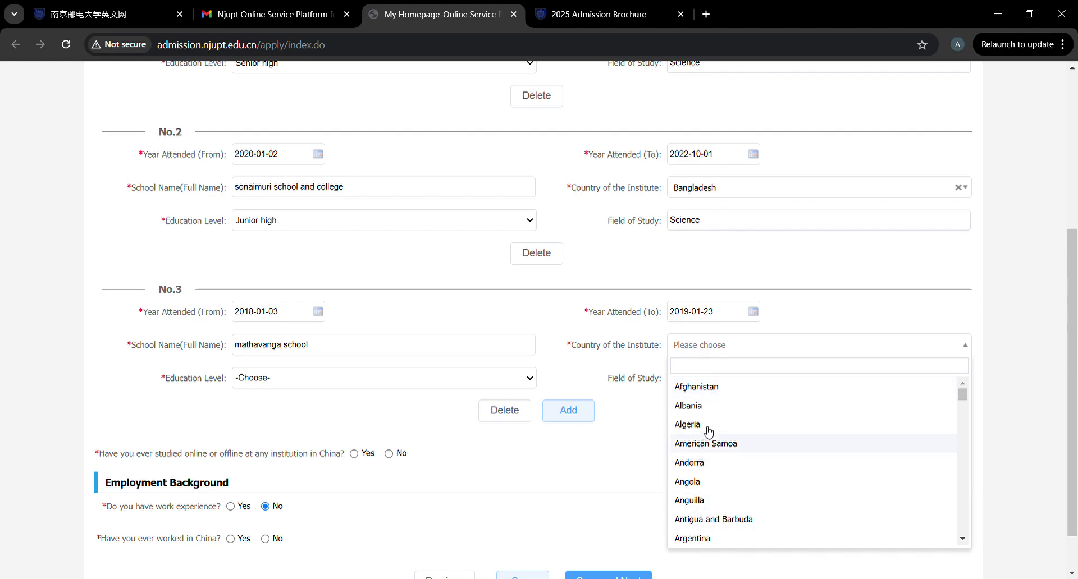
type("bang")
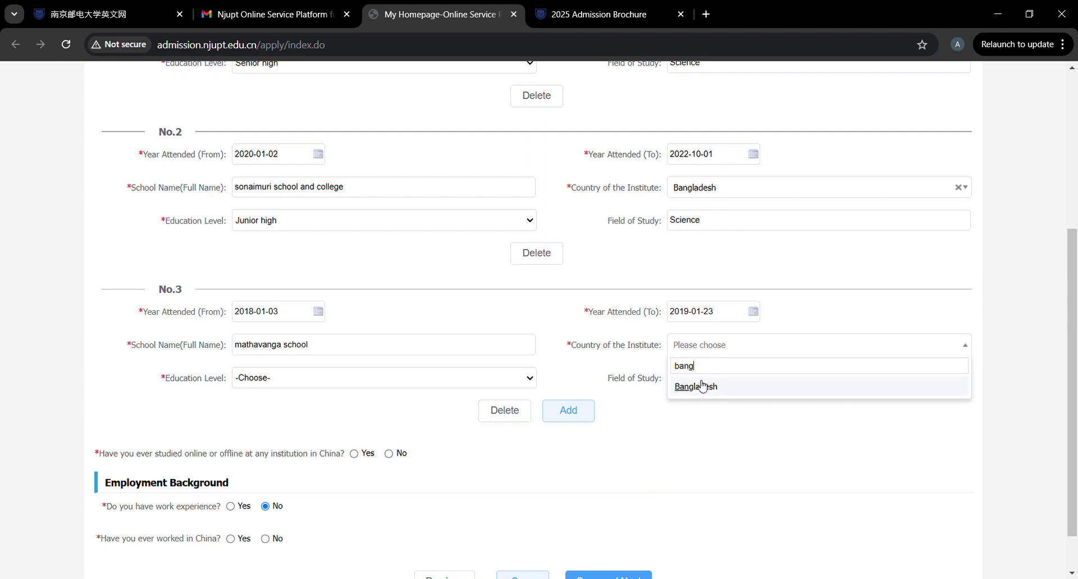
left_click(701, 386)
left_click(373, 380)
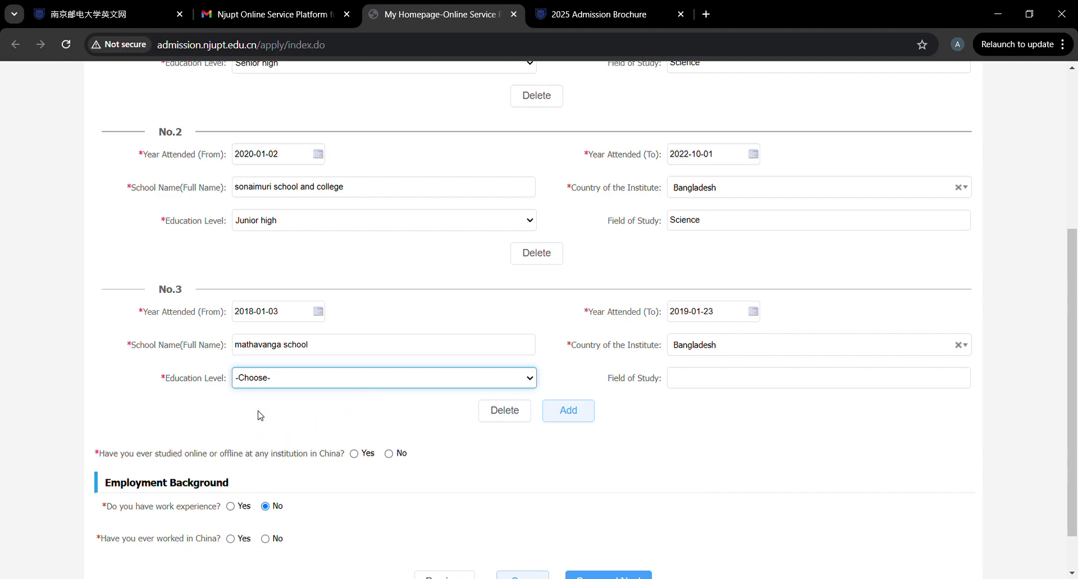
key("Down")
scroll(402, 404, "down", 1)
scroll(402, 404, "down", 1)
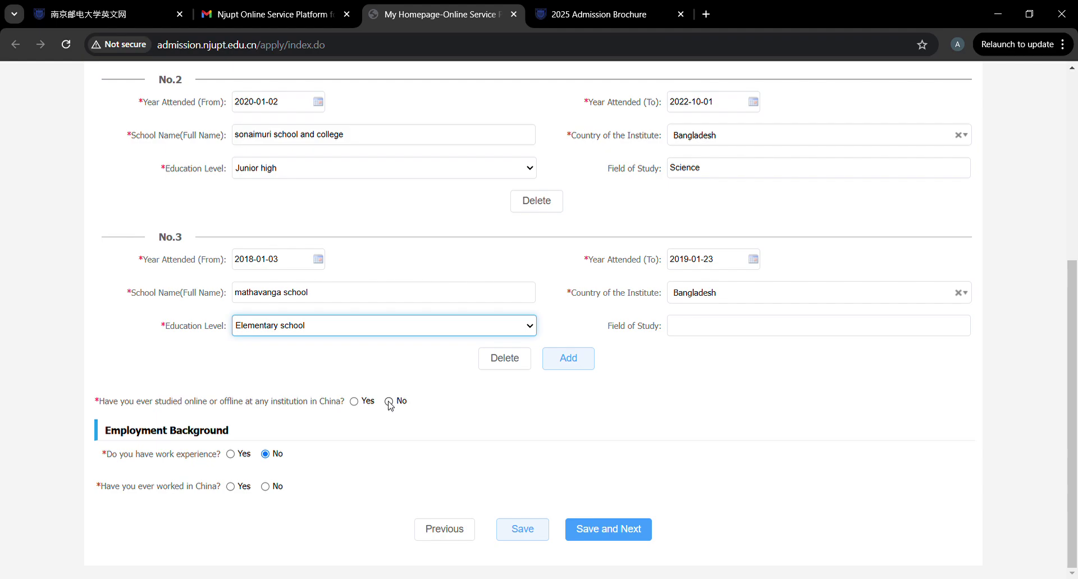
Try Yes for having studied in China and inspect the extra fields, then answer No.
left_click(354, 402)
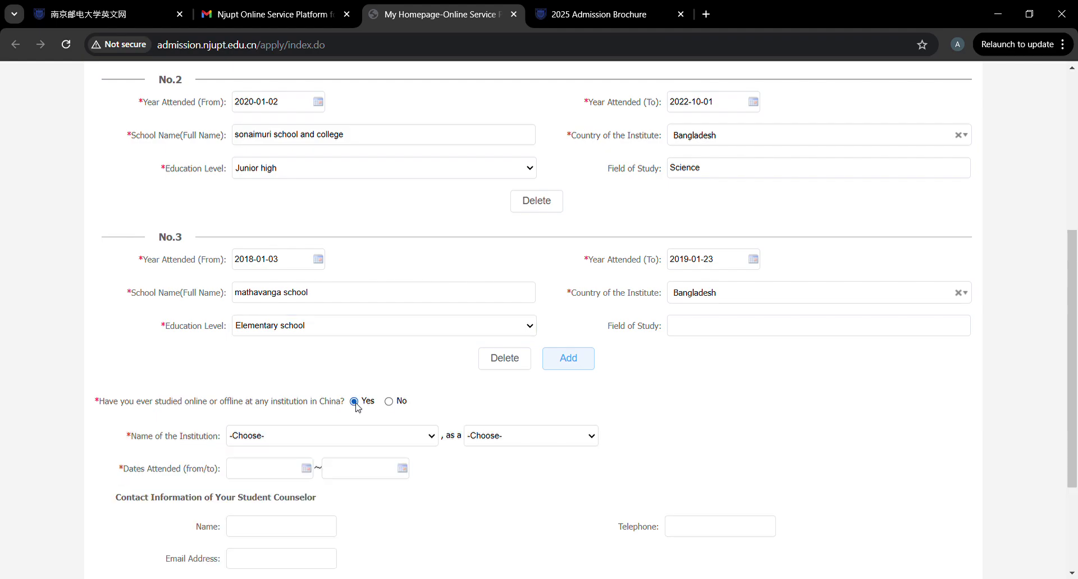
scroll(346, 476, "down", 2)
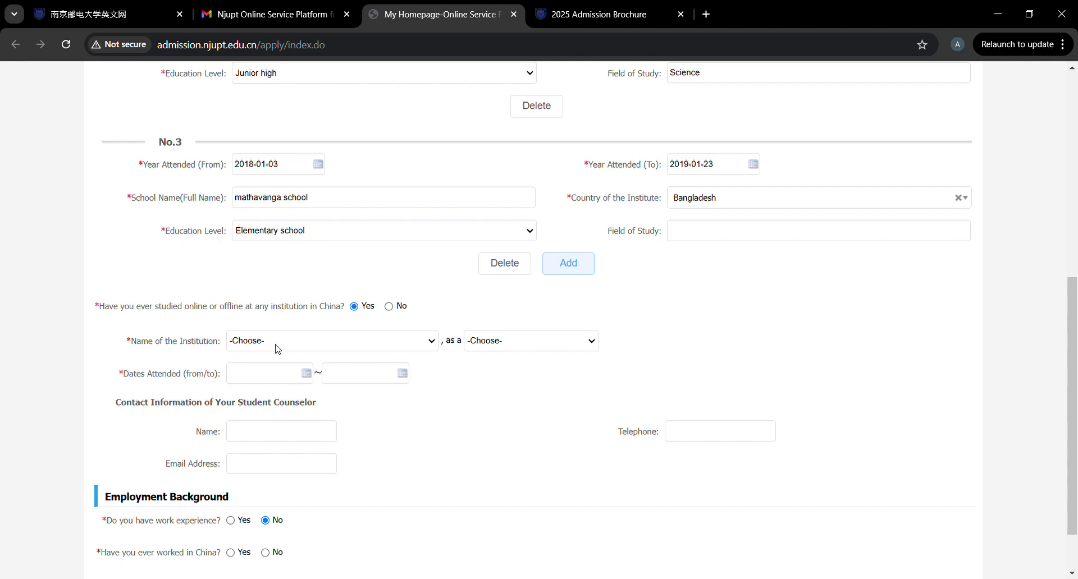
left_click(513, 349)
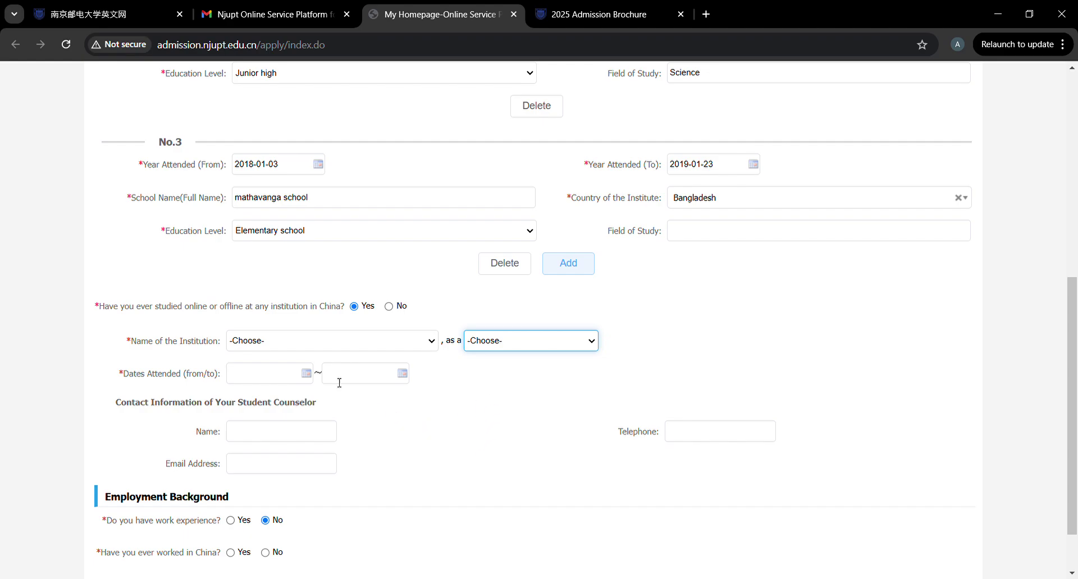
left_click(250, 376)
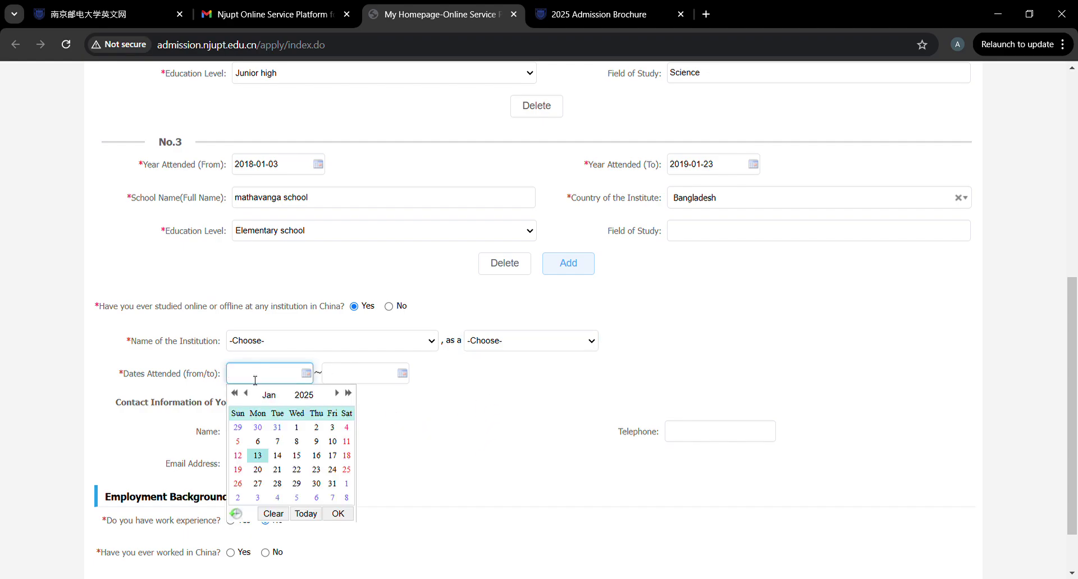
left_click(442, 437)
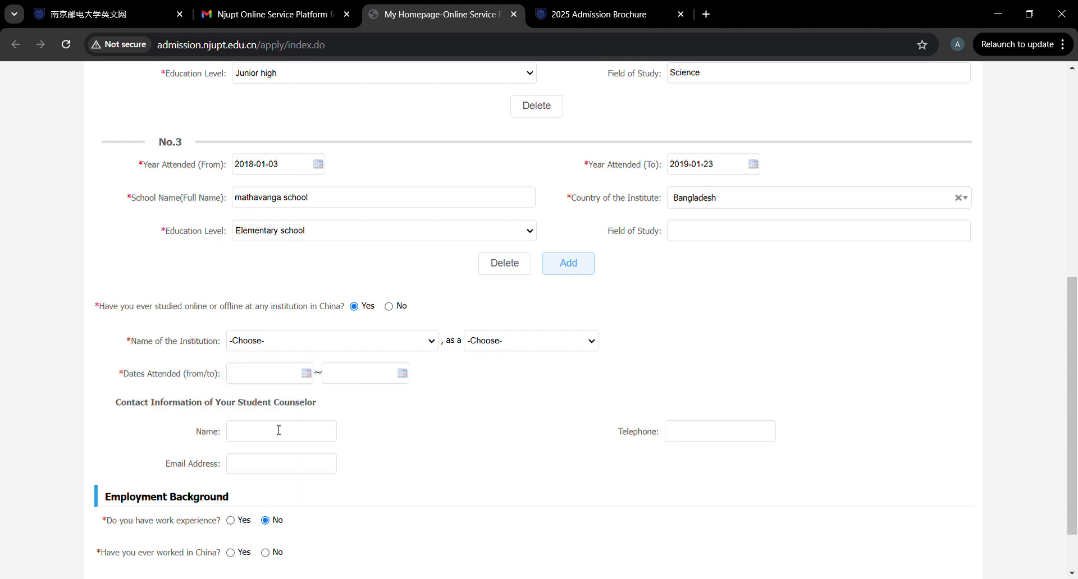
scroll(415, 442, "down", 2)
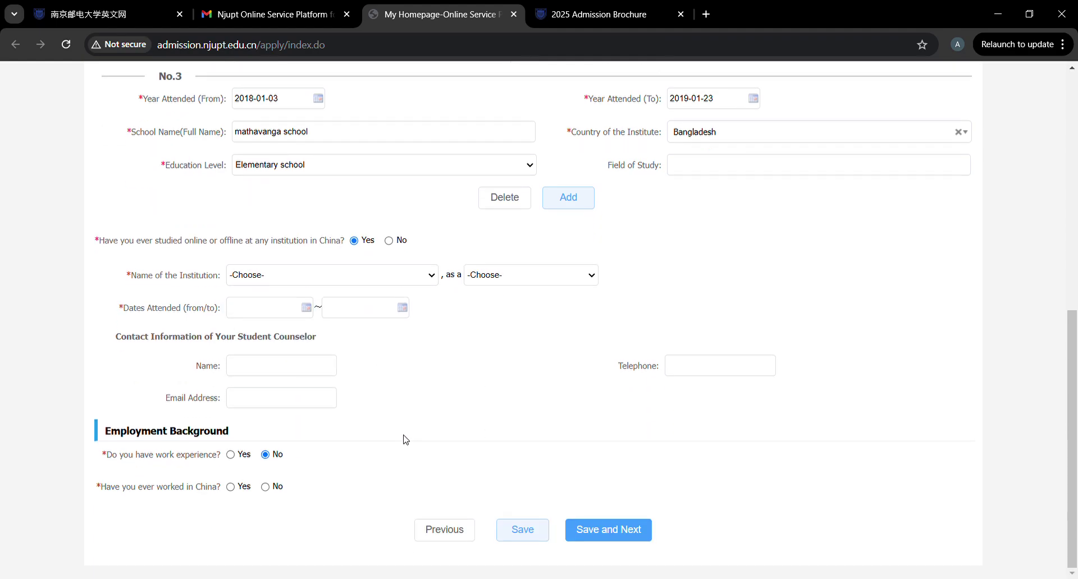
left_click(388, 242)
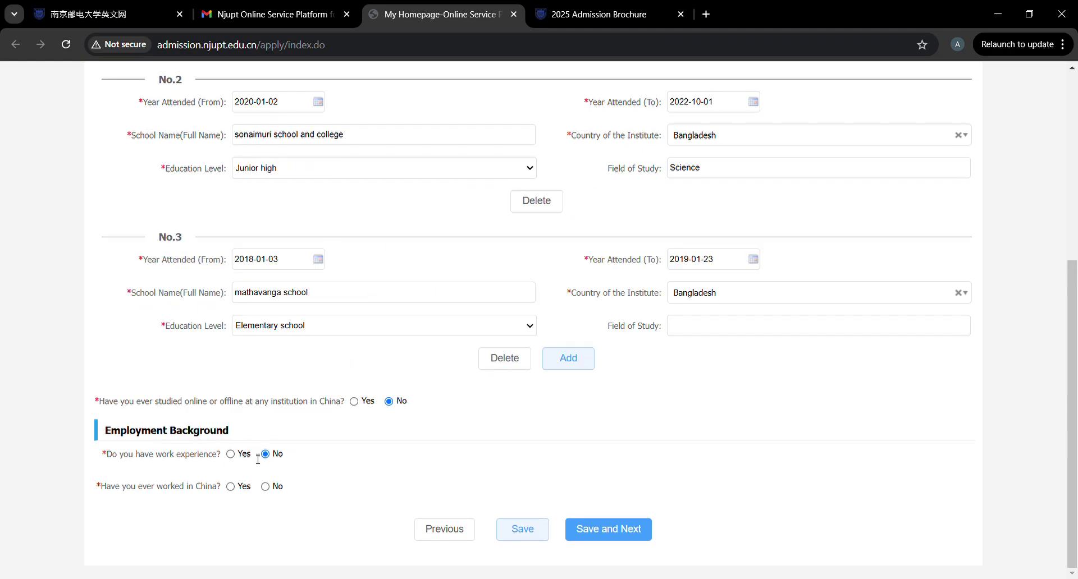
After briefly trying Yes on each, answer No to work experience and to having worked in China.
left_click(230, 455)
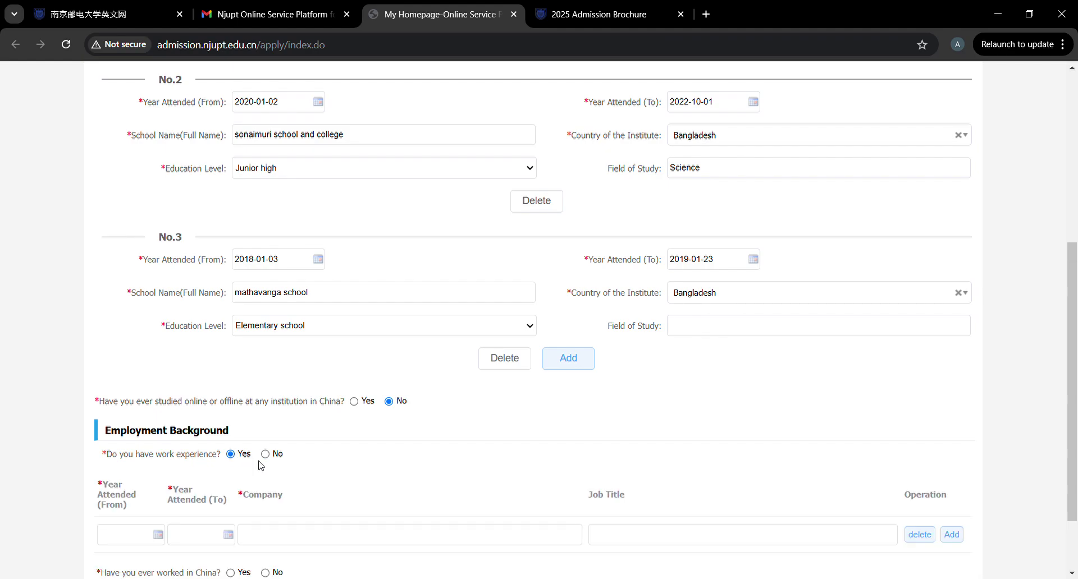
scroll(260, 466, "down", 2)
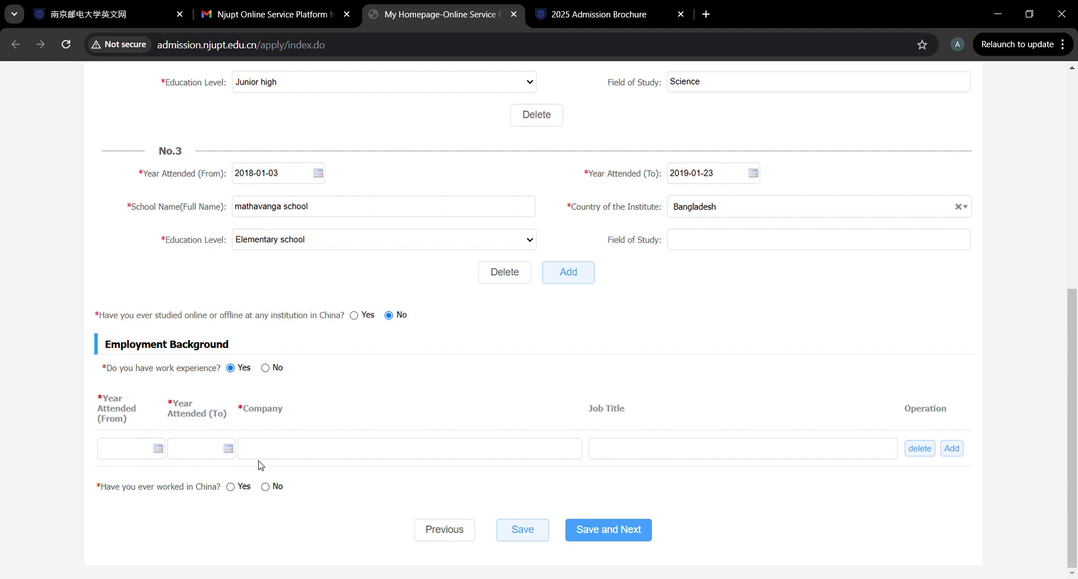
scroll(261, 466, "up", 1)
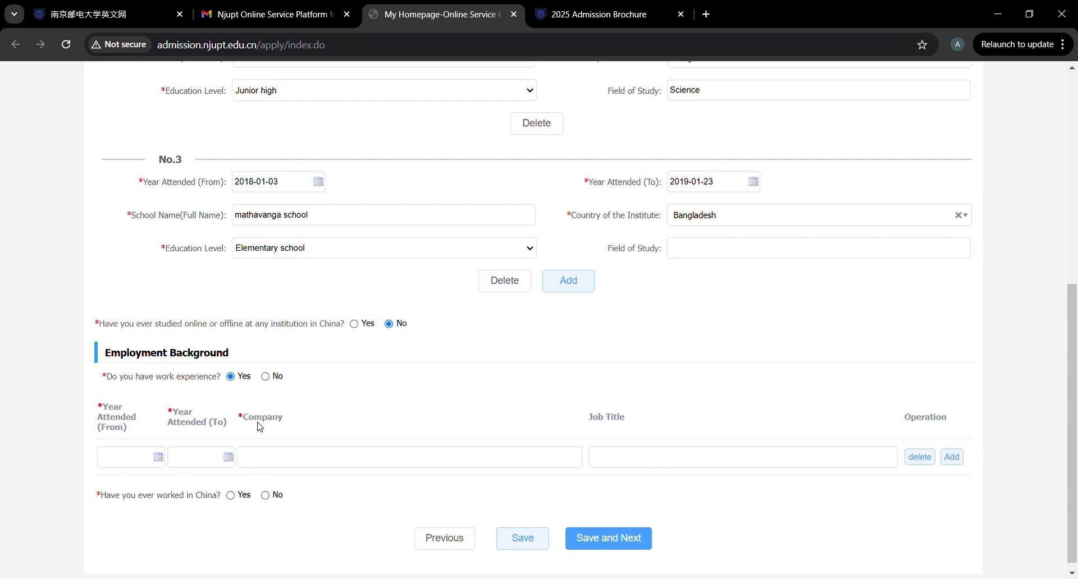
left_click(266, 377)
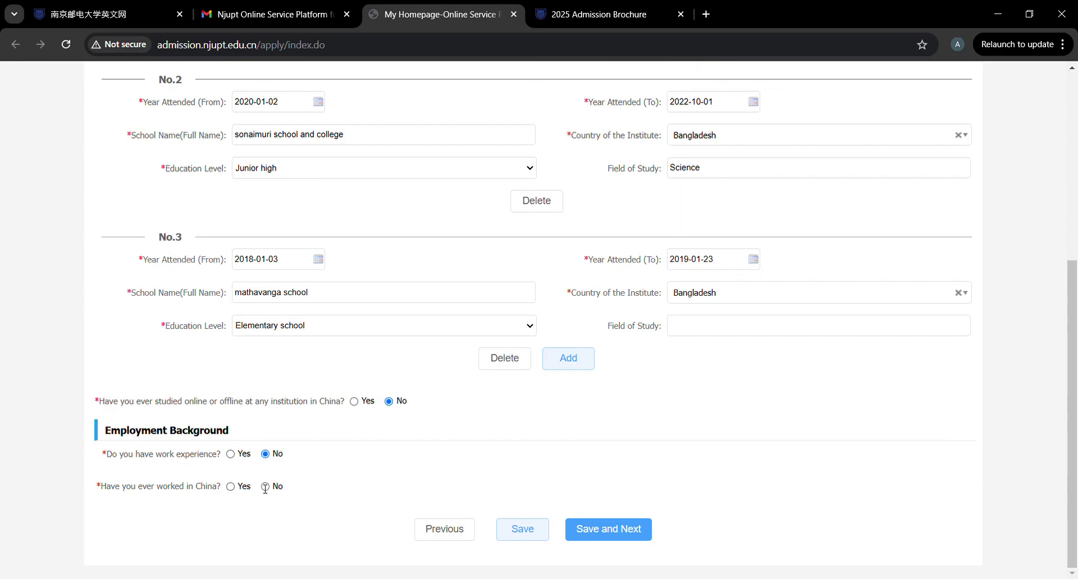
left_click(235, 488)
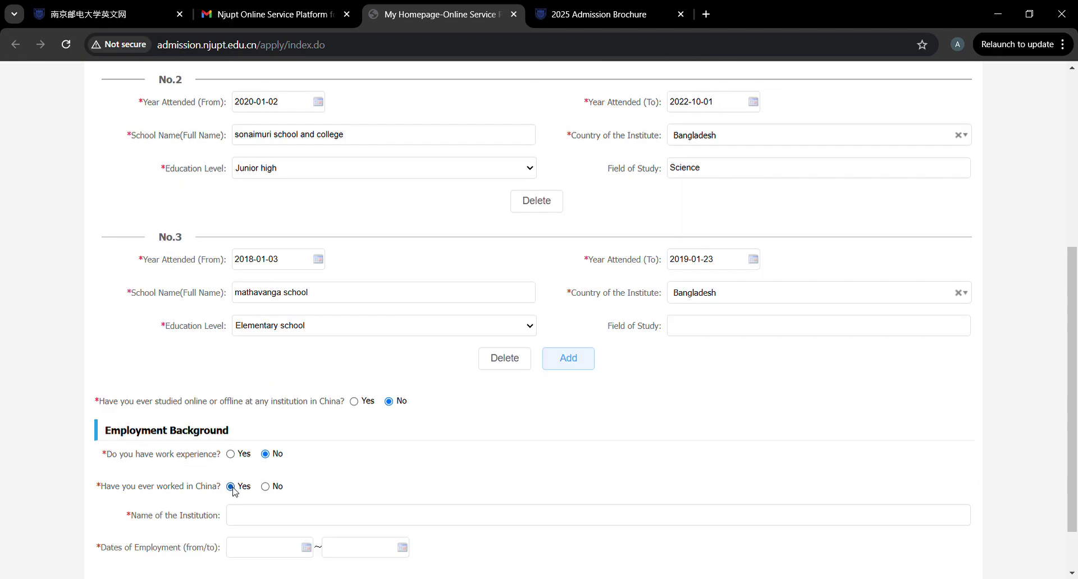
scroll(233, 488, "down", 1)
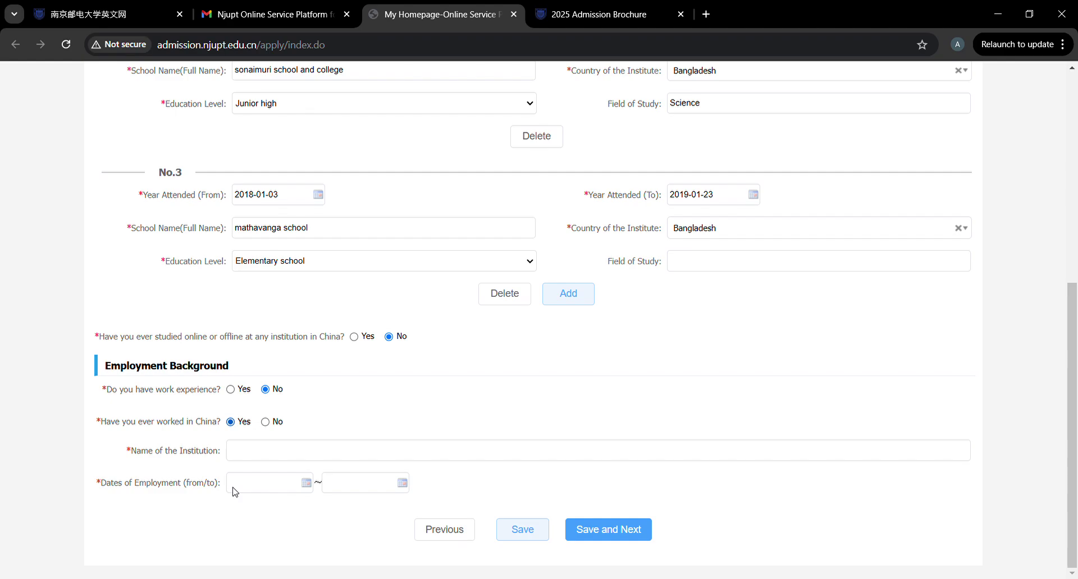
left_click(265, 426)
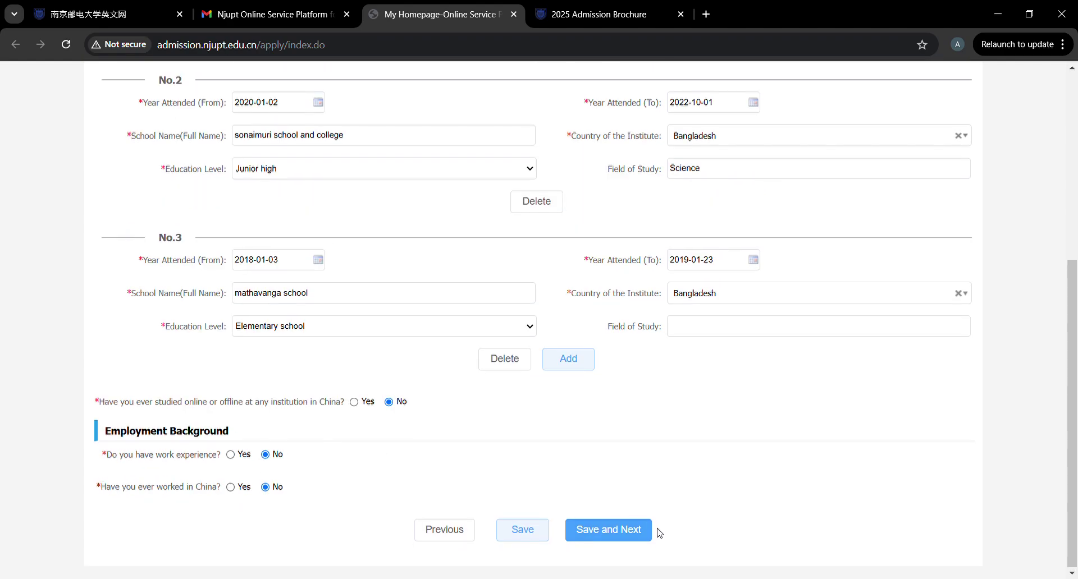
Attempt Save and Next on Additional Info, then return to the Family section.
left_click(628, 531)
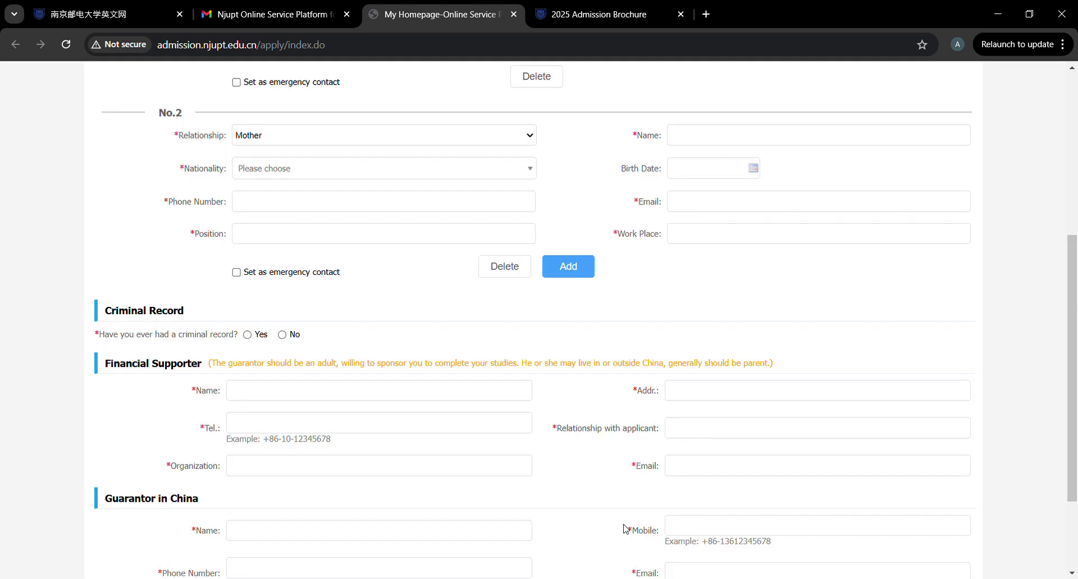
scroll(625, 529, "up", 5)
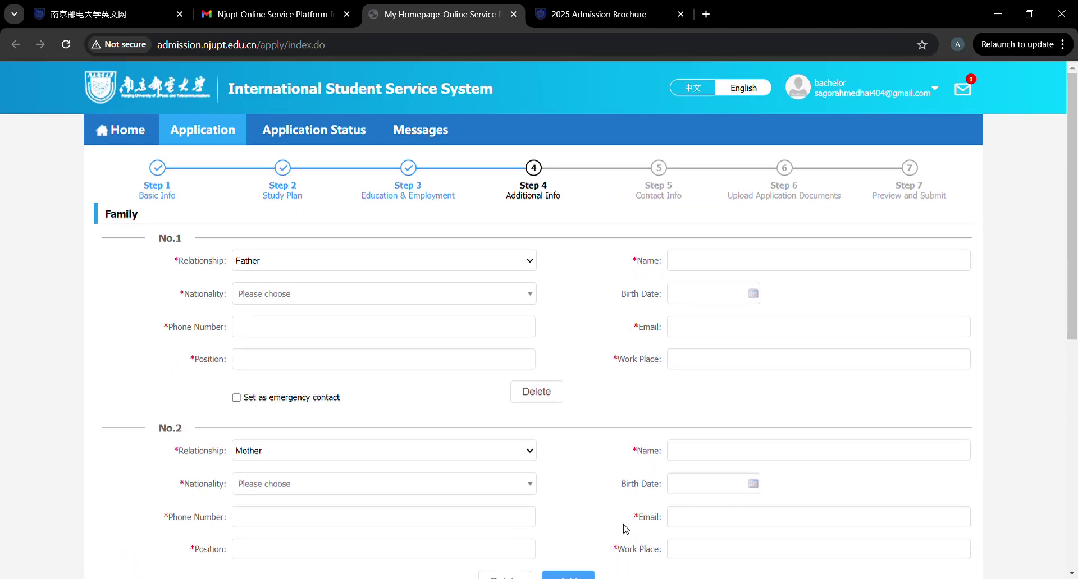
scroll(625, 529, "down", 8)
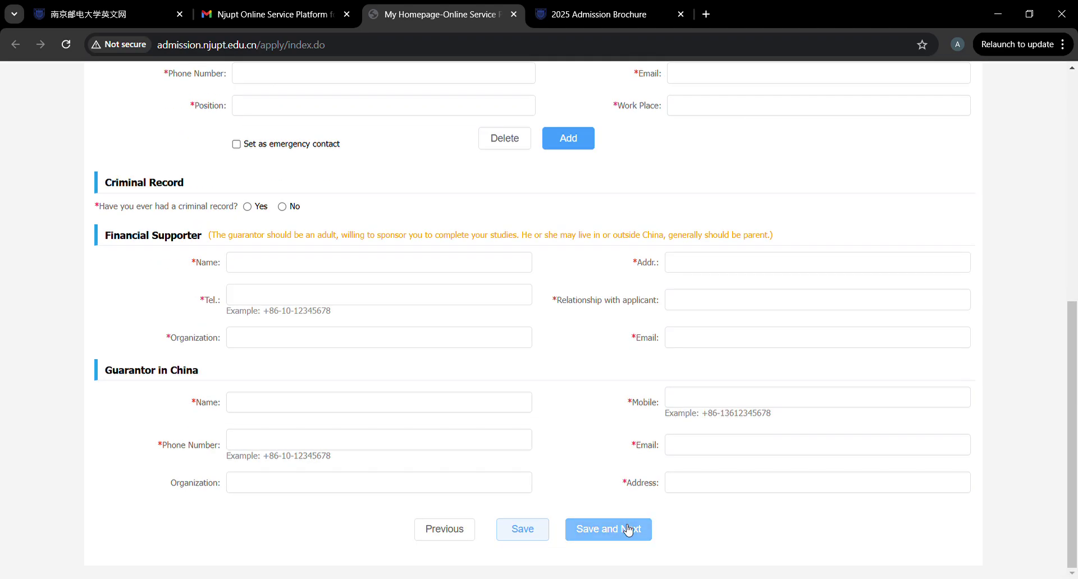
left_click(629, 529)
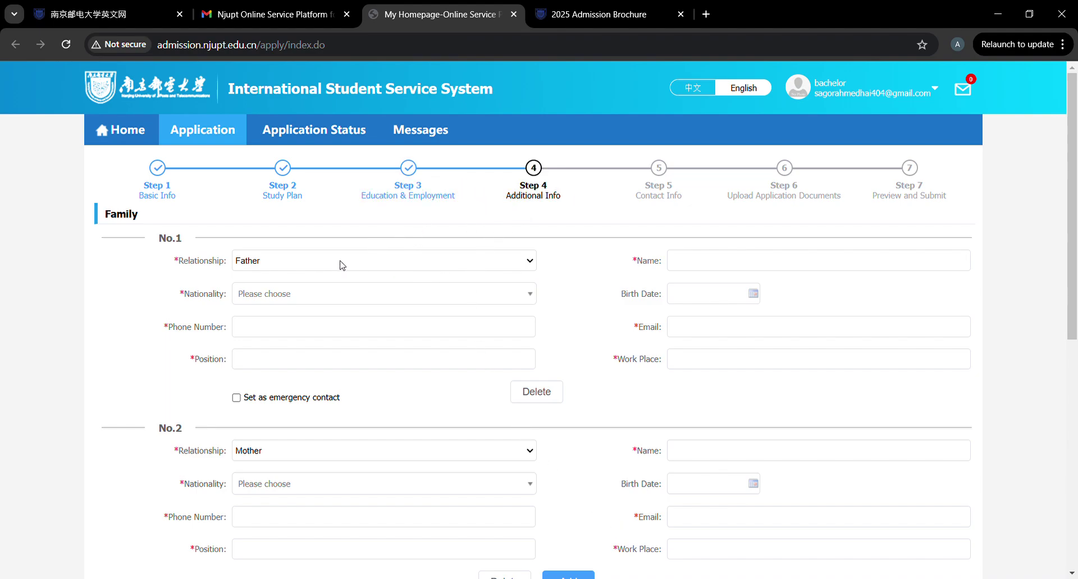
scroll(342, 265, "down", 6)
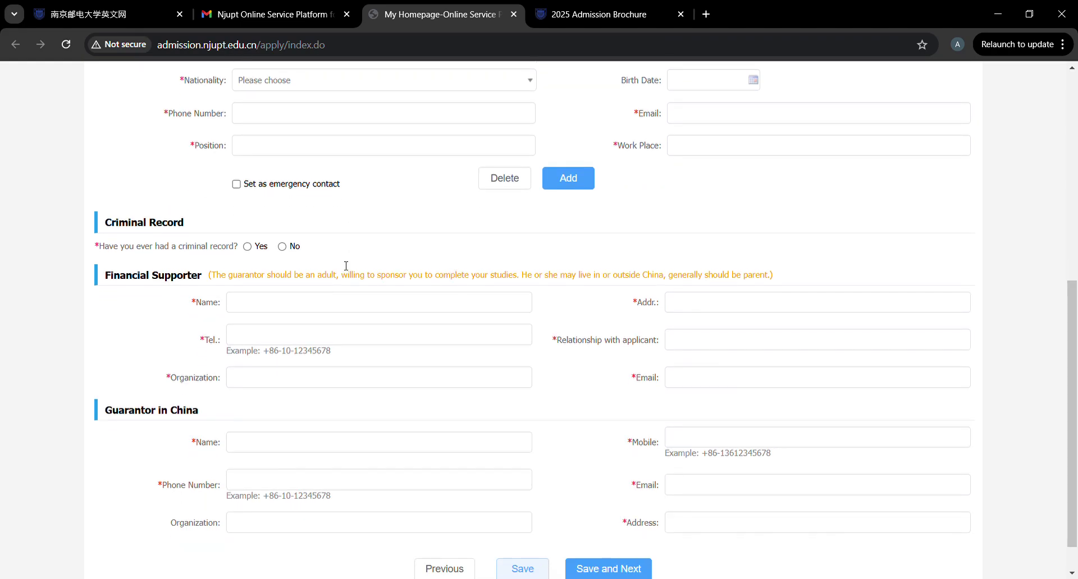
scroll(344, 266, "down", 1)
scroll(344, 265, "up", 10)
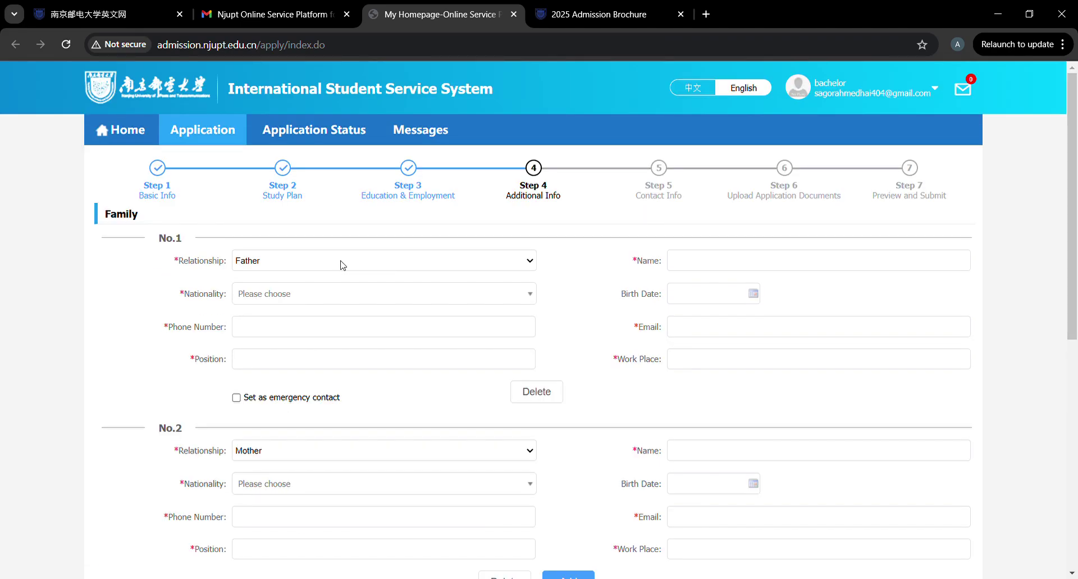
Set the father's nationality to Bangladesh and enter his name and e-mail.
left_click(372, 299)
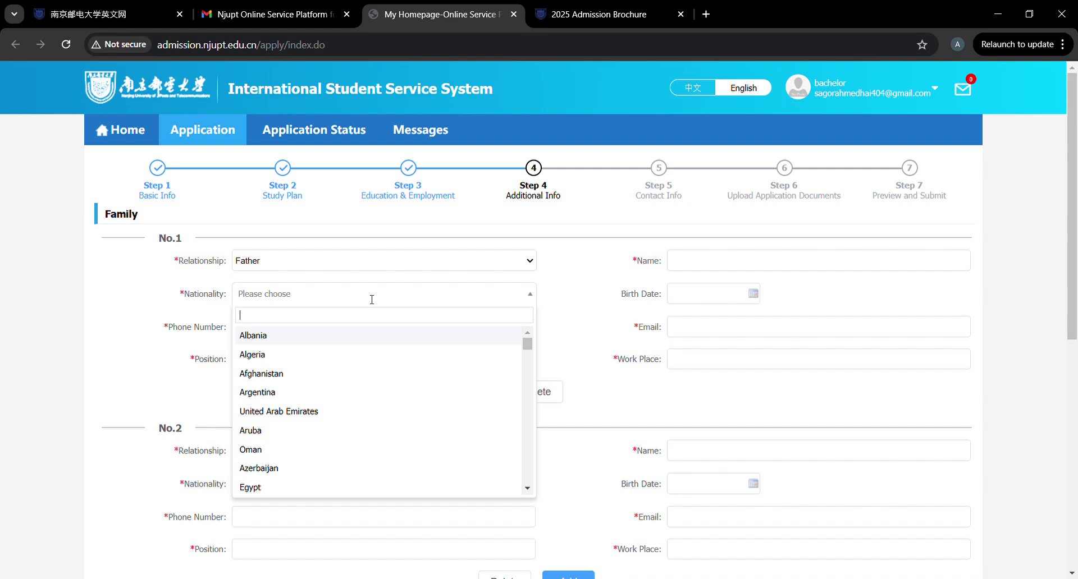
type("bang")
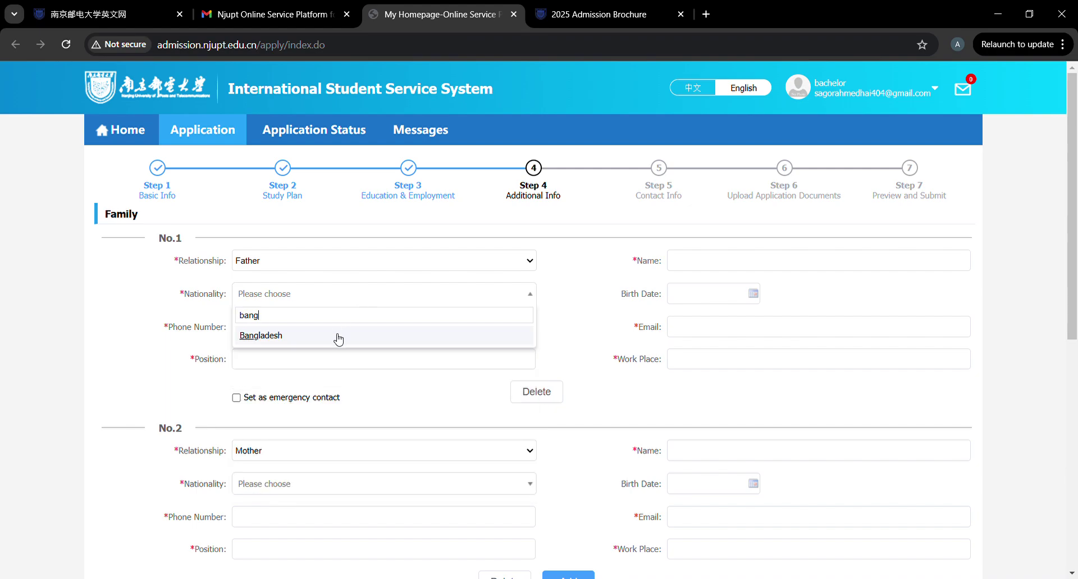
left_click(338, 336)
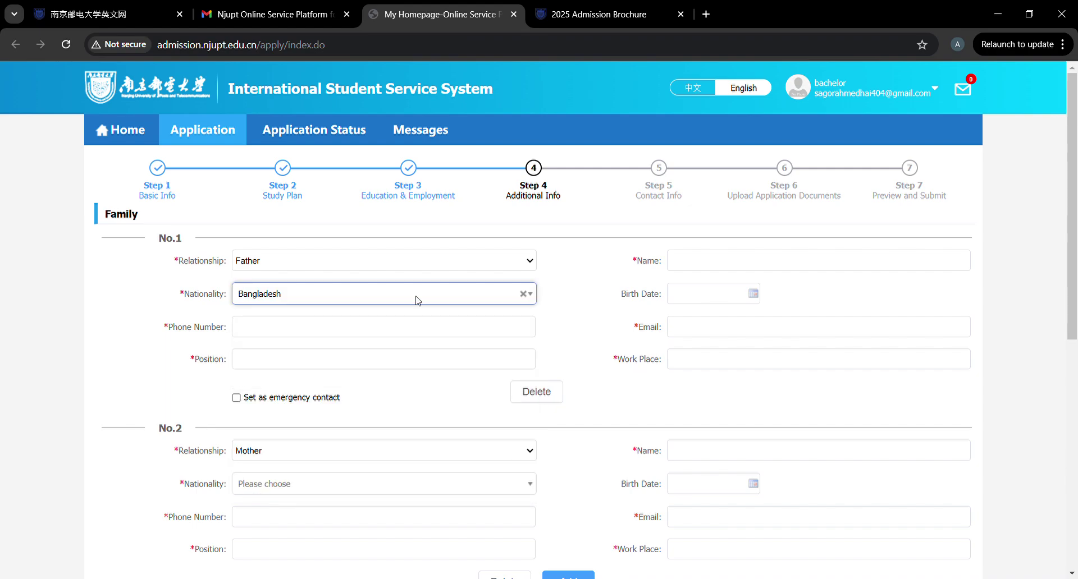
left_click(743, 259)
type("abc")
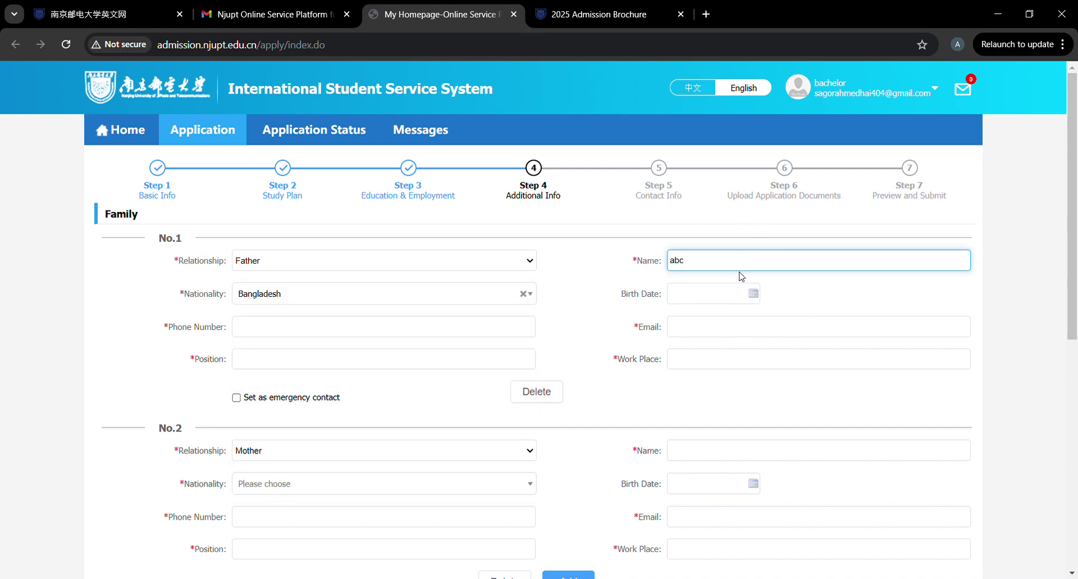
left_click(697, 335)
type("dddd")
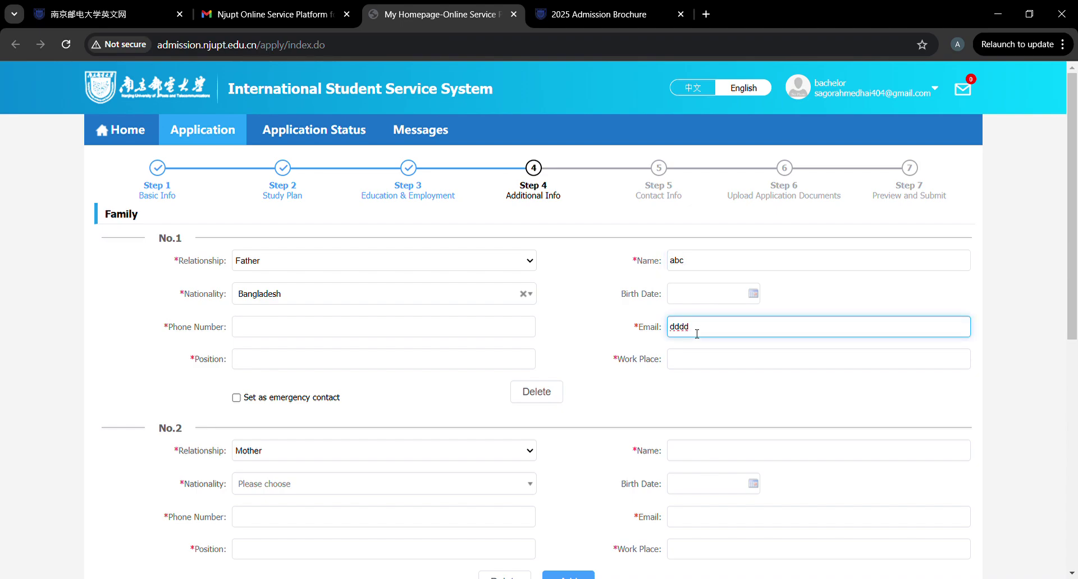
type("@gmail.com")
Enter the father's phone number and set his position to BUSINESSMAN.
left_click(341, 331)
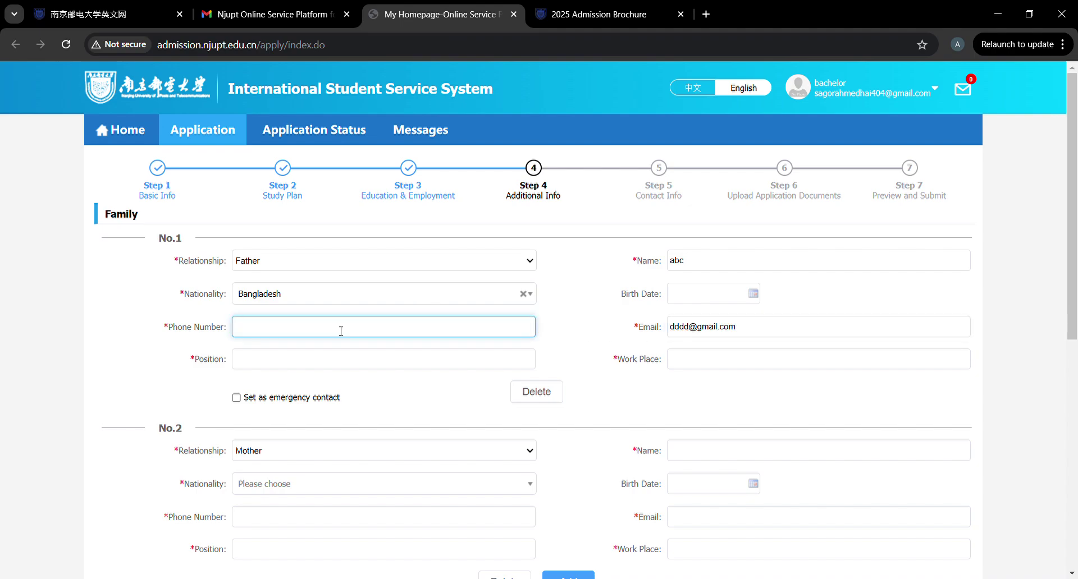
left_click(352, 362)
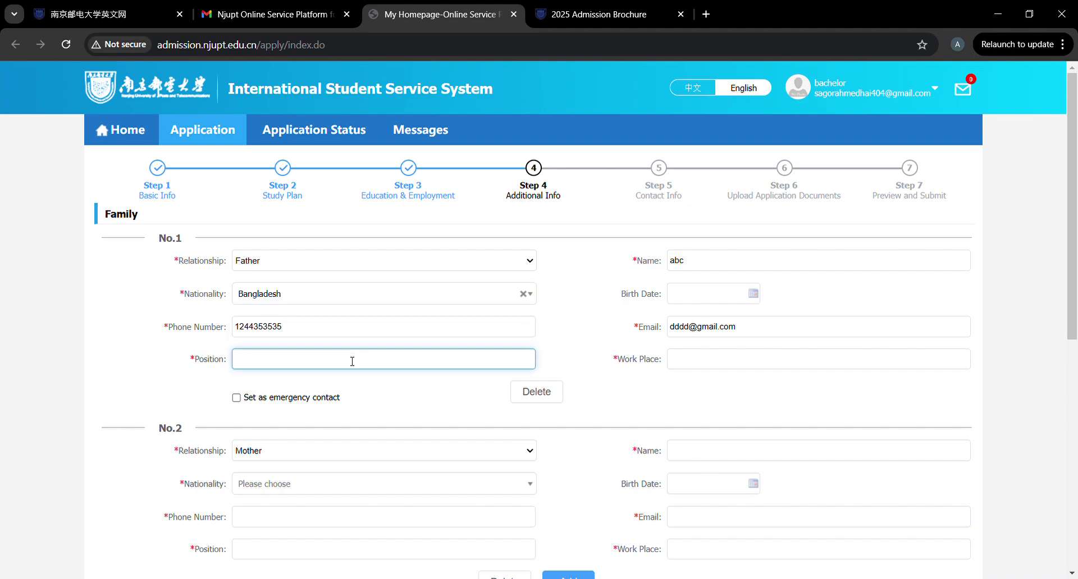
left_click(345, 392)
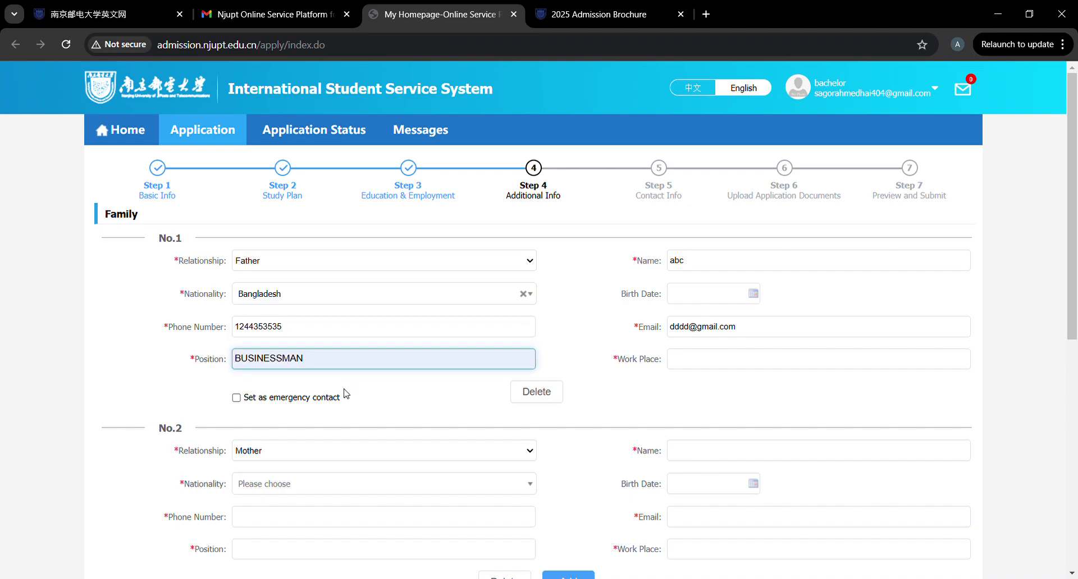
Enter the father's work place in Dhaka, Bangladesh, leaving him unset as emergency contact.
left_click(700, 366)
type("dhan")
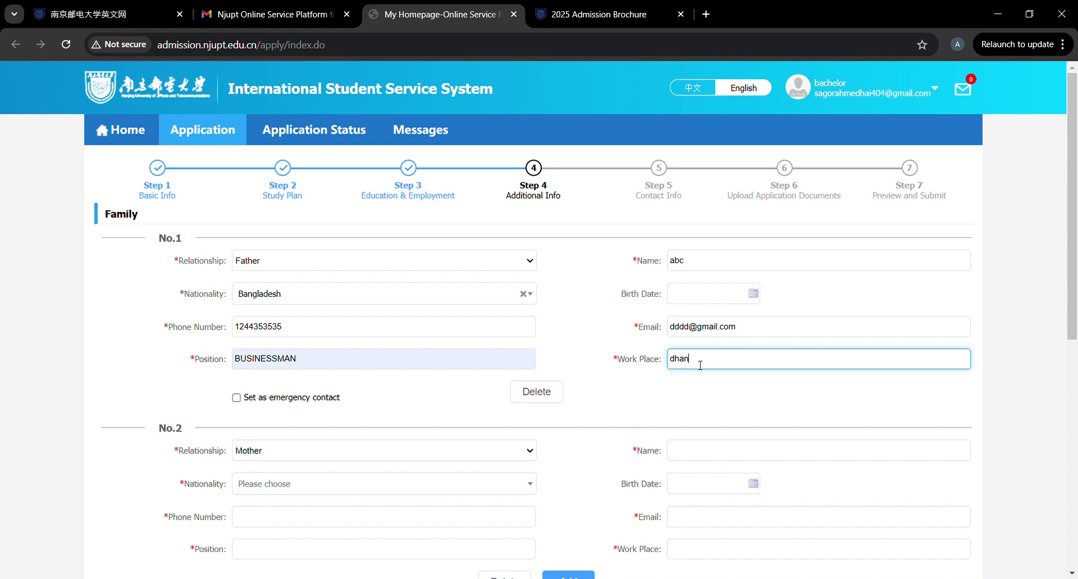
type("ka apo")
key("BackSpace")
key("BackSpace")
key("BackSpace")
key("BackSpace")
type(", bangladsh")
scroll(367, 393, "down", 2)
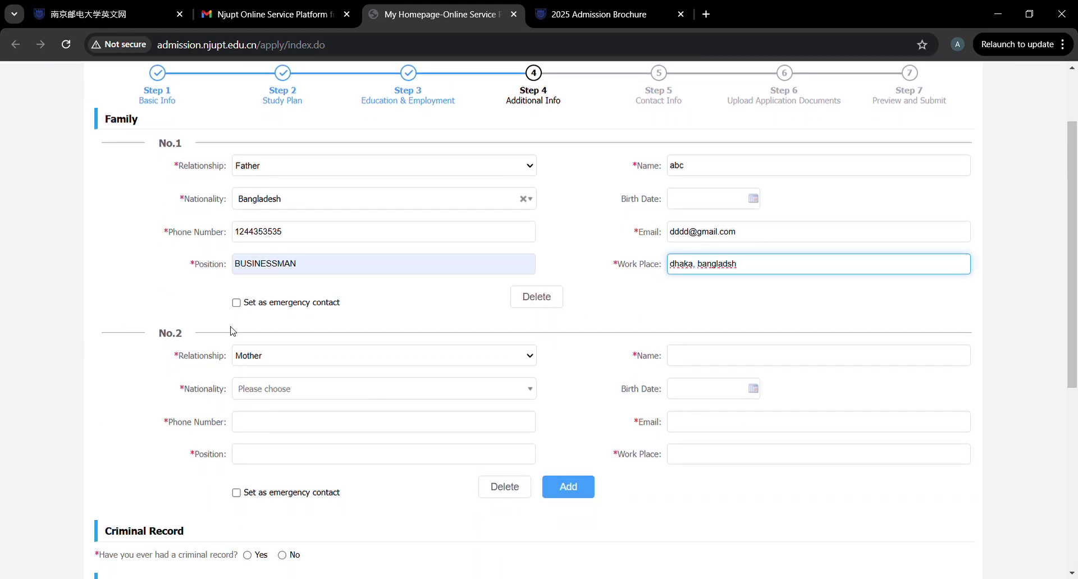
left_click(236, 303)
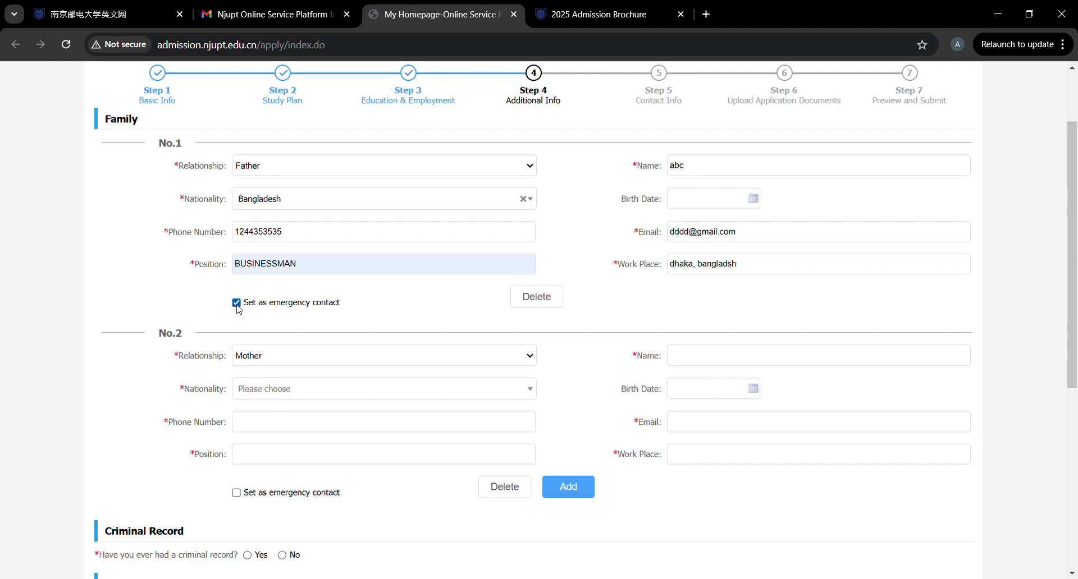
left_click(237, 303)
In family entry No.2, enter the mother's name and set her nationality to Bangladesh.
left_click(291, 365)
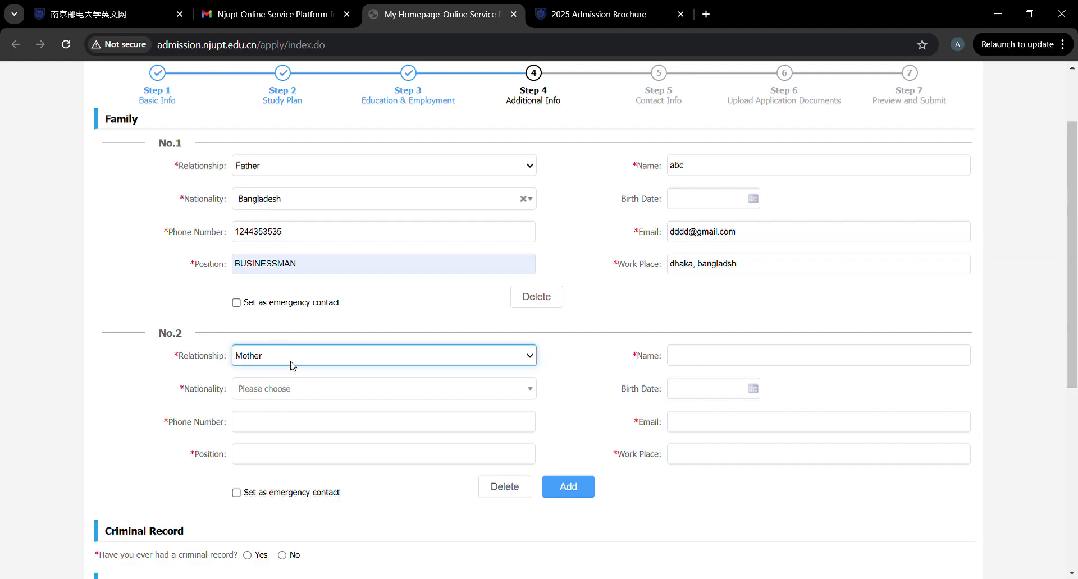
left_click(718, 362)
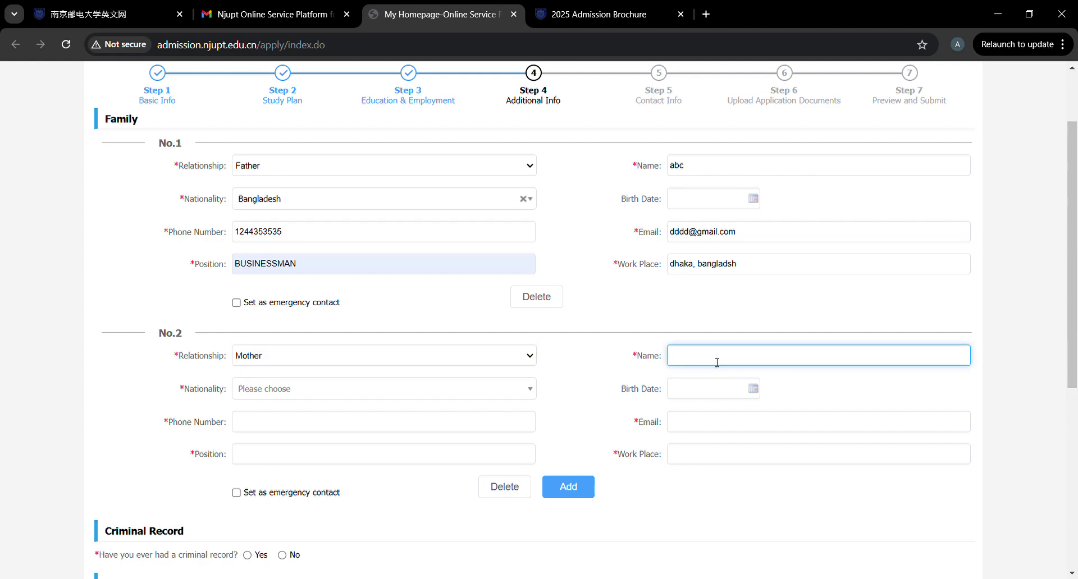
type("t")
key("BackSpace")
type("tytyrt")
left_click(454, 398)
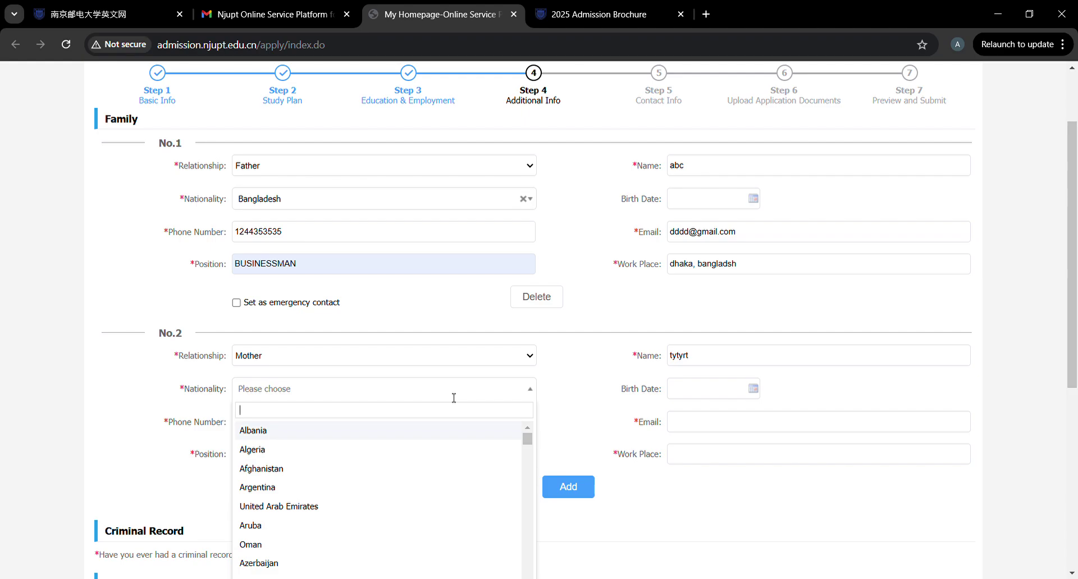
type("bang")
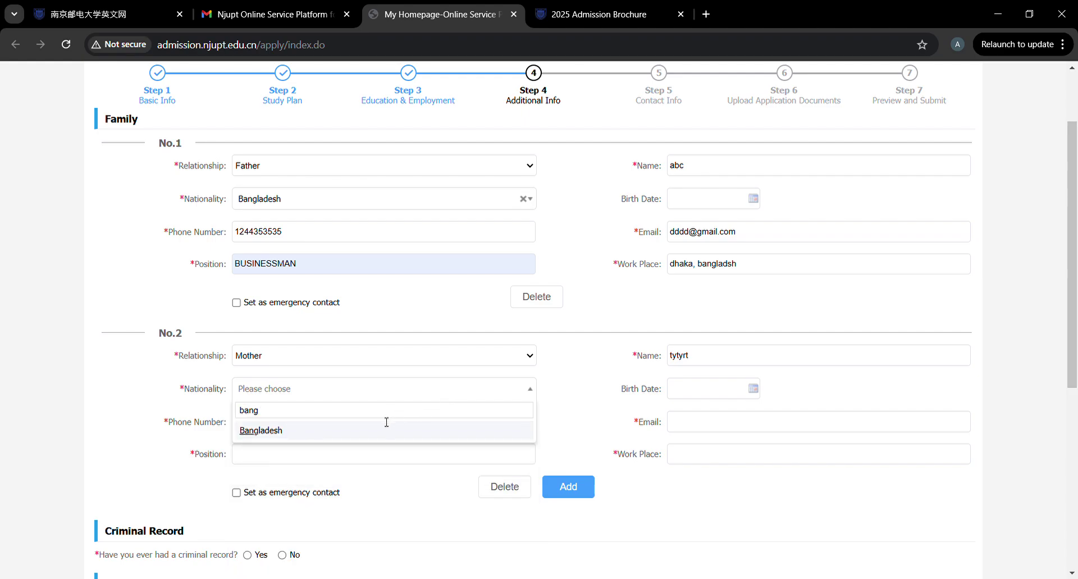
left_click(368, 433)
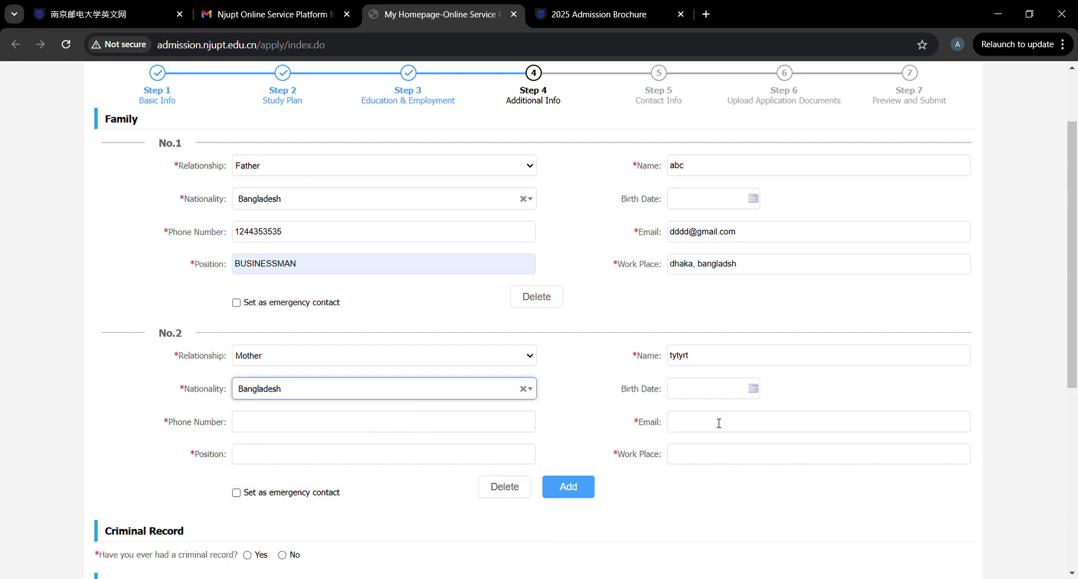
Enter the mother's phone, e-mail, position 'housewife' and work place 'dhaka, bangladesh'.
left_click(270, 426)
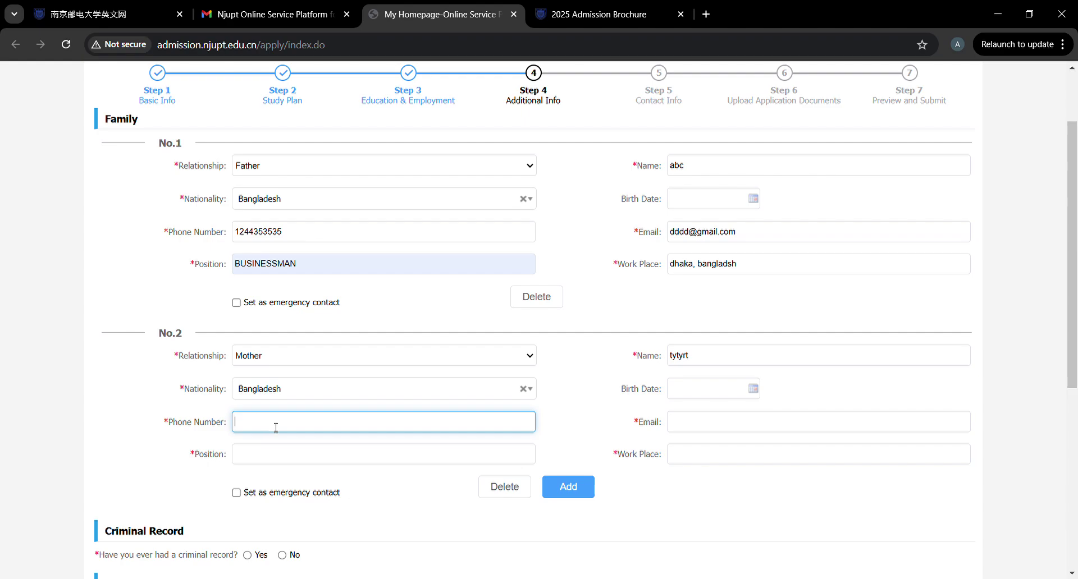
type("2435454")
left_click(723, 430)
type("mmmm")
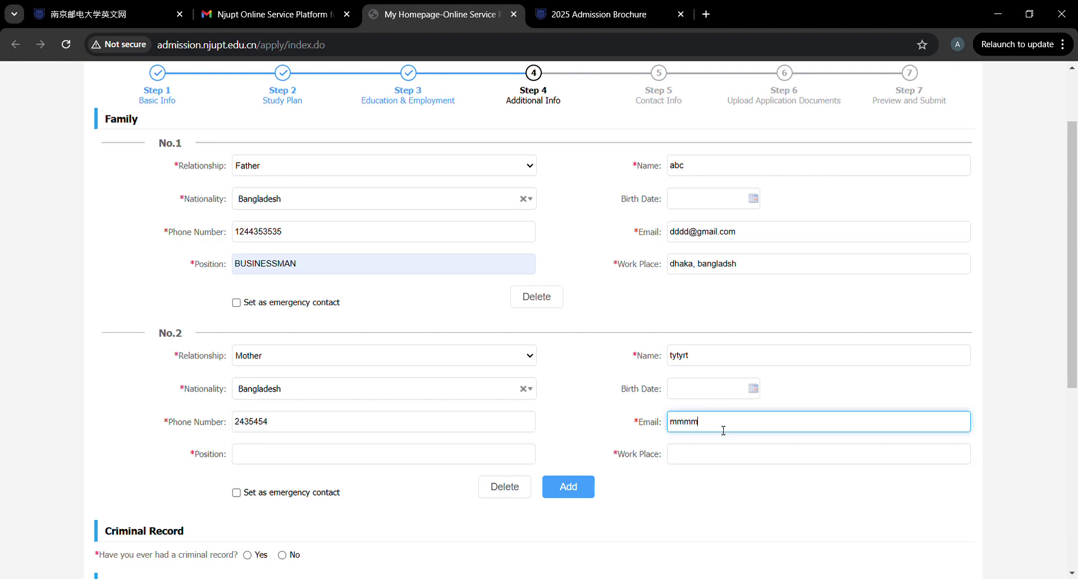
type("m@gmail.com")
left_click(438, 456)
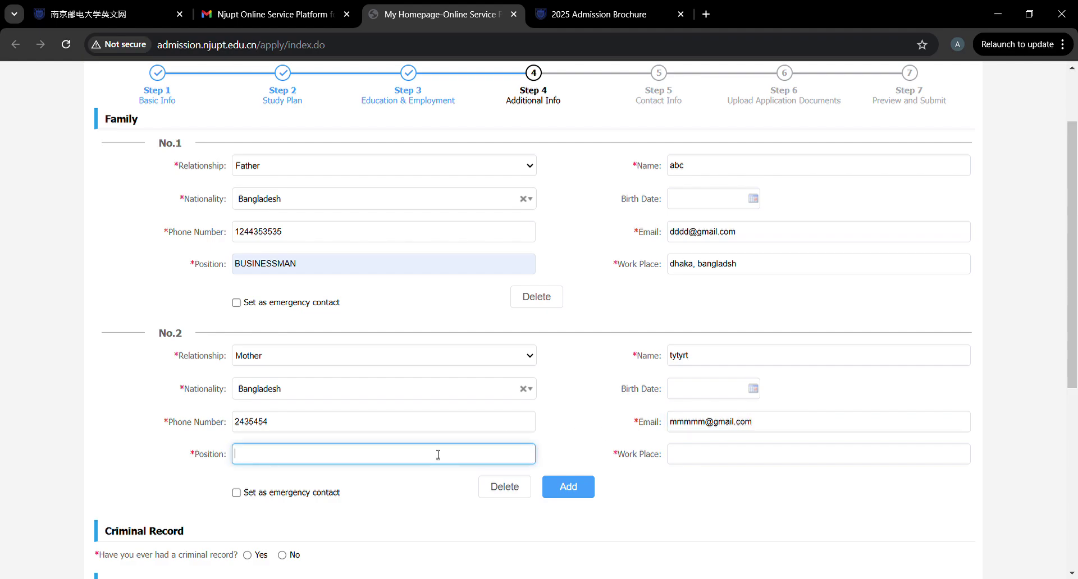
type("housewife")
left_click(734, 453)
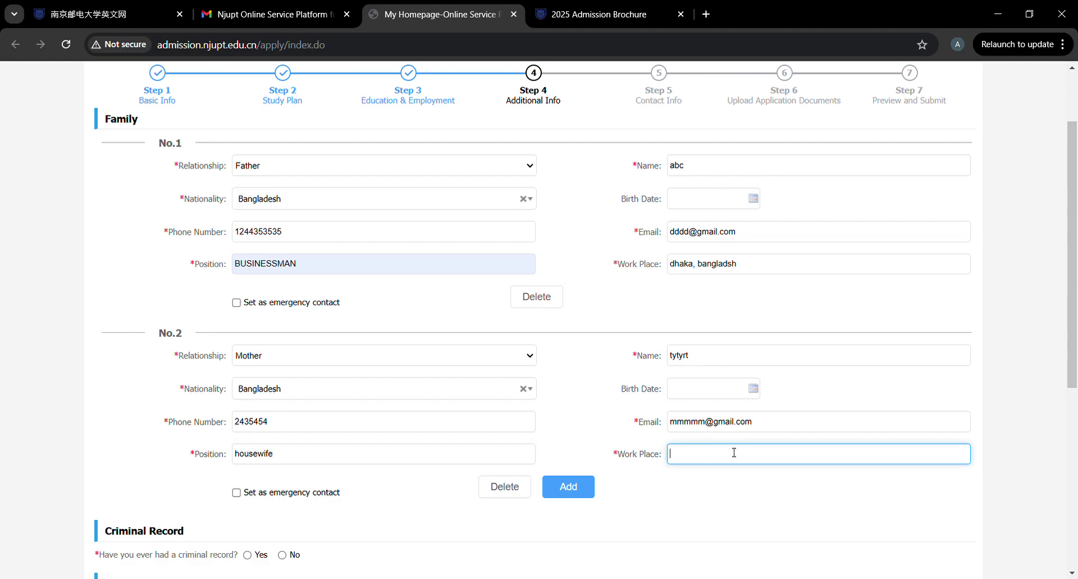
type("dhaka, bangladsh")
key("BackSpace")
key("BackSpace")
key("BackSpace")
type("adesh")
scroll(430, 435, "down", 6)
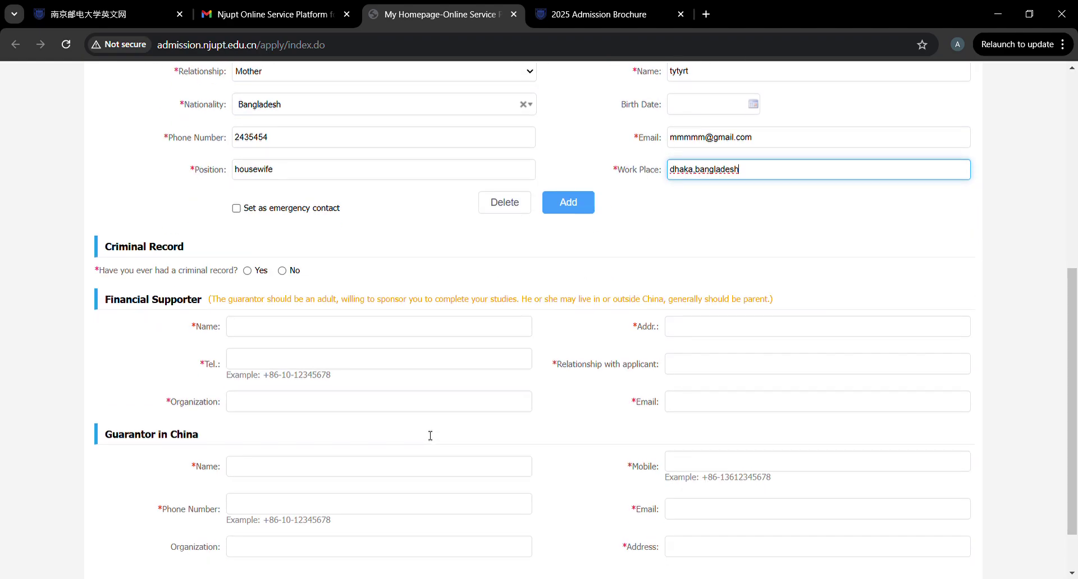
Enter the financial supporter's name and address in Dhaka, Bangladesh.
left_click(280, 265)
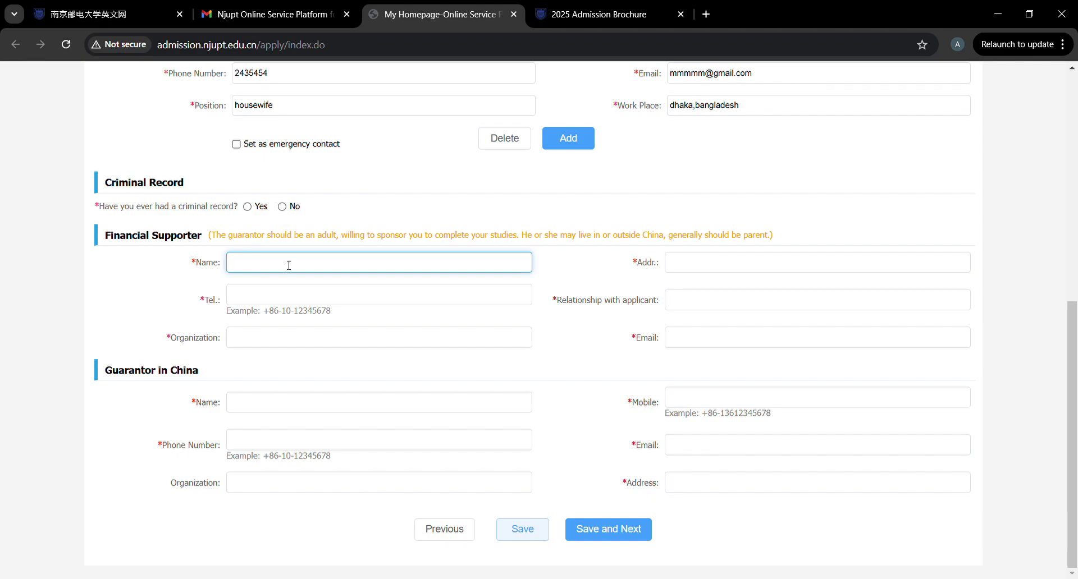
type("abc")
left_click(704, 260)
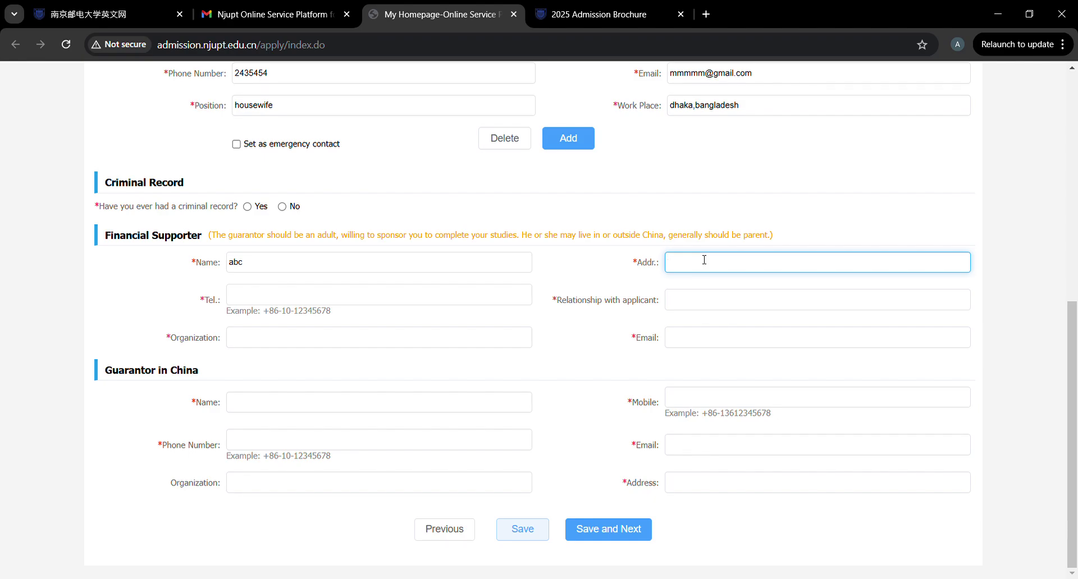
type("3")
type("dhaka")
type(", bangladsh")
key("BackSpace")
key("BackSpace")
type("esh")
Enter the supporter's phone number and set the relationship to 'Father'.
left_click(395, 299)
type("2343545")
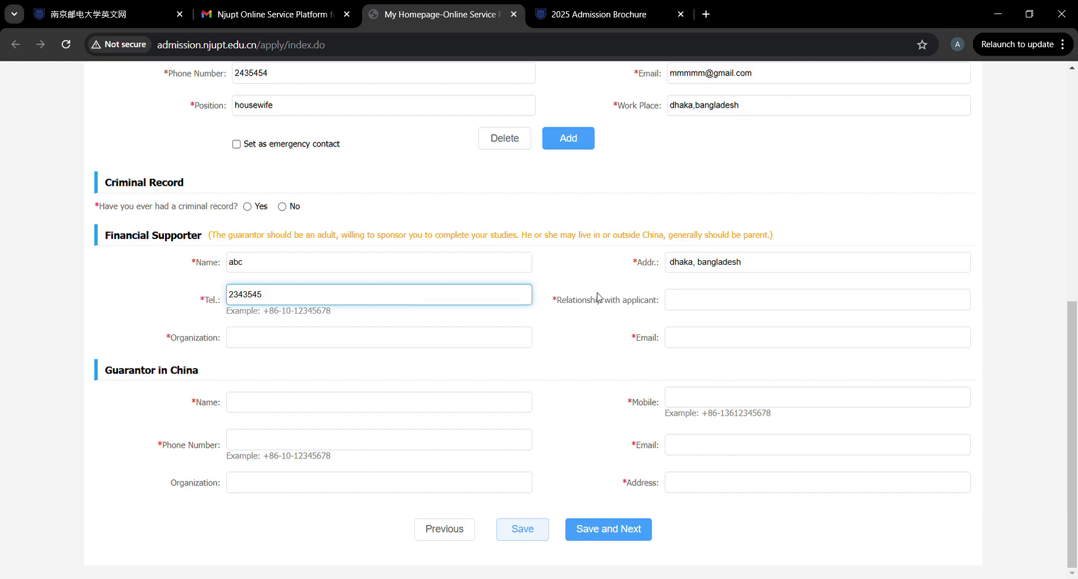
left_click(769, 310)
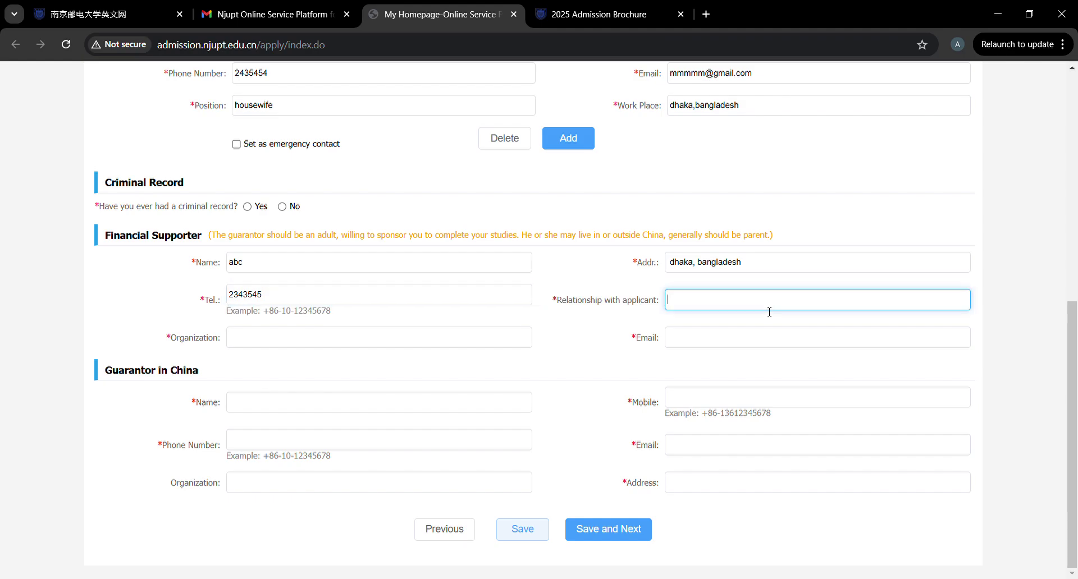
type("Father")
left_click(481, 327)
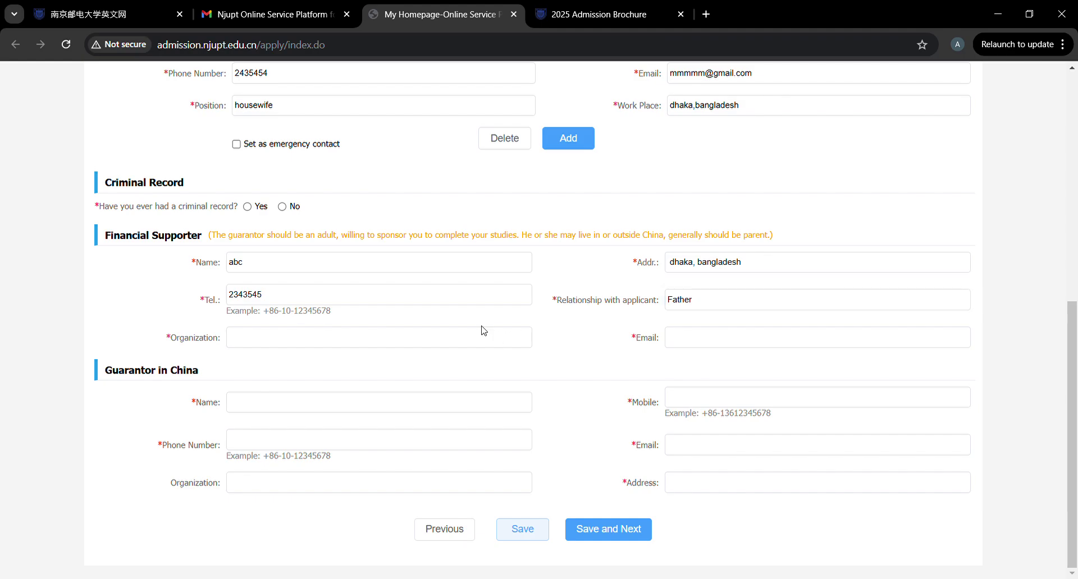
Set the supporter's organization to 'abc store' and enter the supporter's e-mail.
left_click(446, 334)
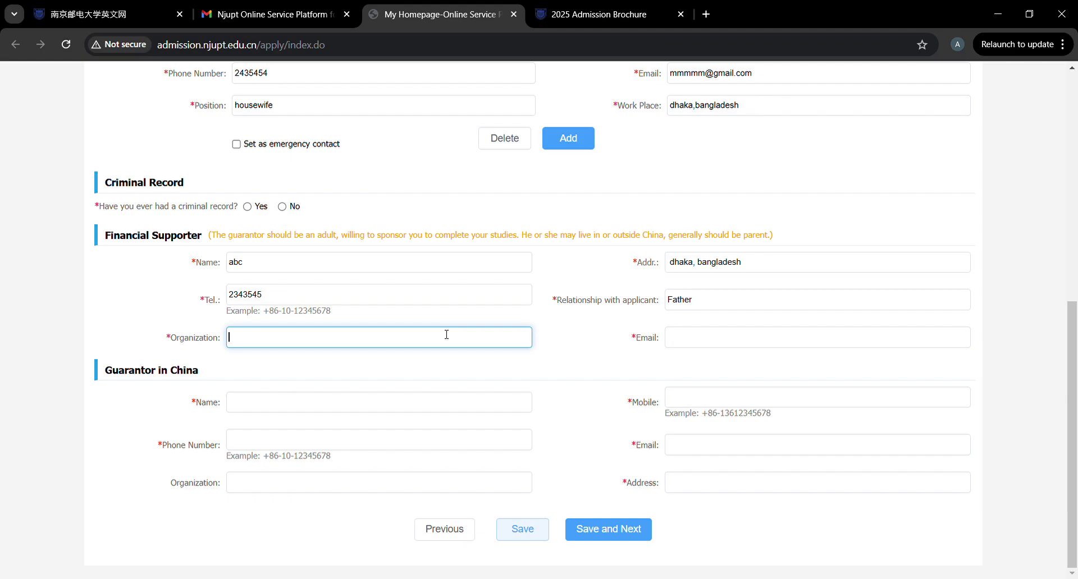
type("abc store")
left_click(726, 344)
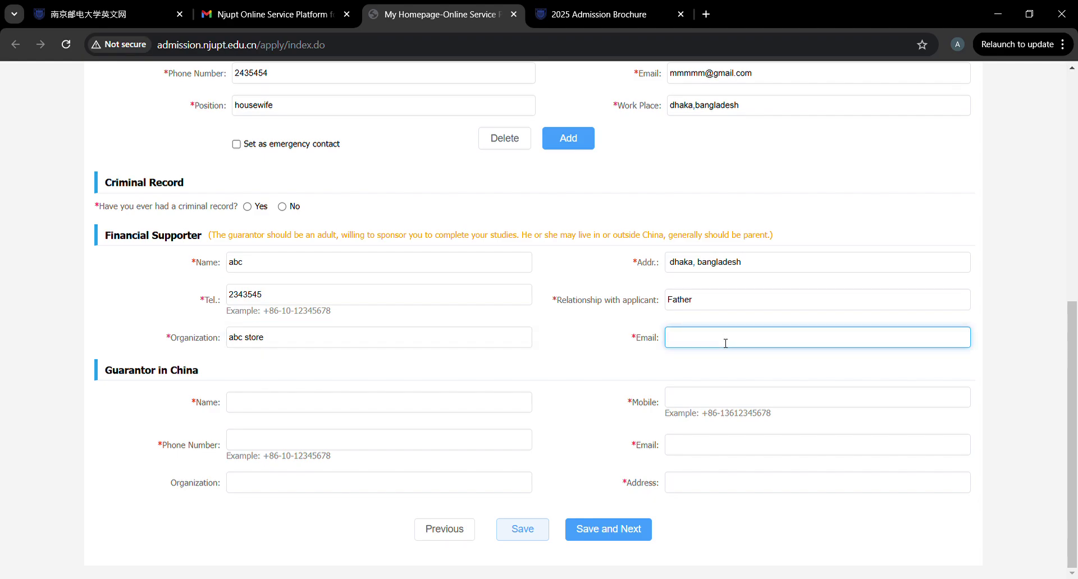
type("dddd@gmail.com")
left_click(390, 399)
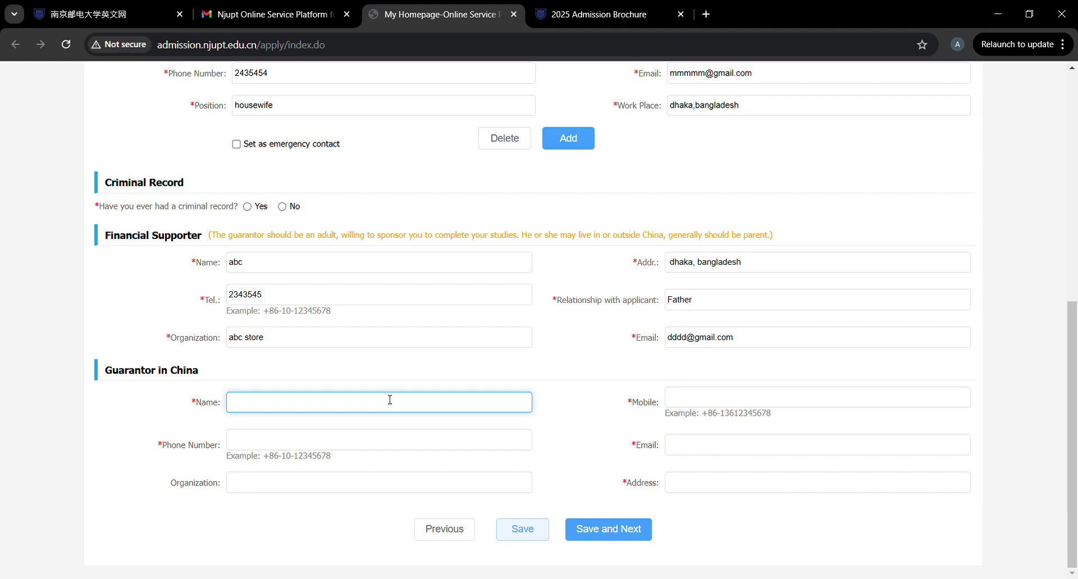
Enter the guarantor's name and a +86 mobile number.
type("sagor")
left_click(737, 405)
left_click(774, 437)
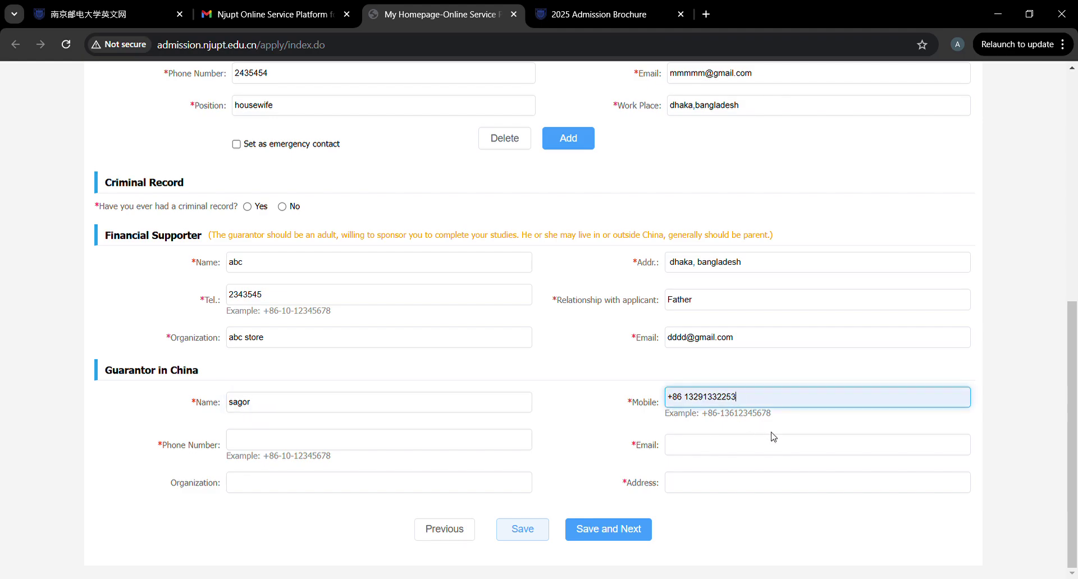
key("BackSpace")
key("BackSpace")
key("BackSpace")
key("BackSpace")
key("BackSpace")
key("BackSpace")
key("BackSpace")
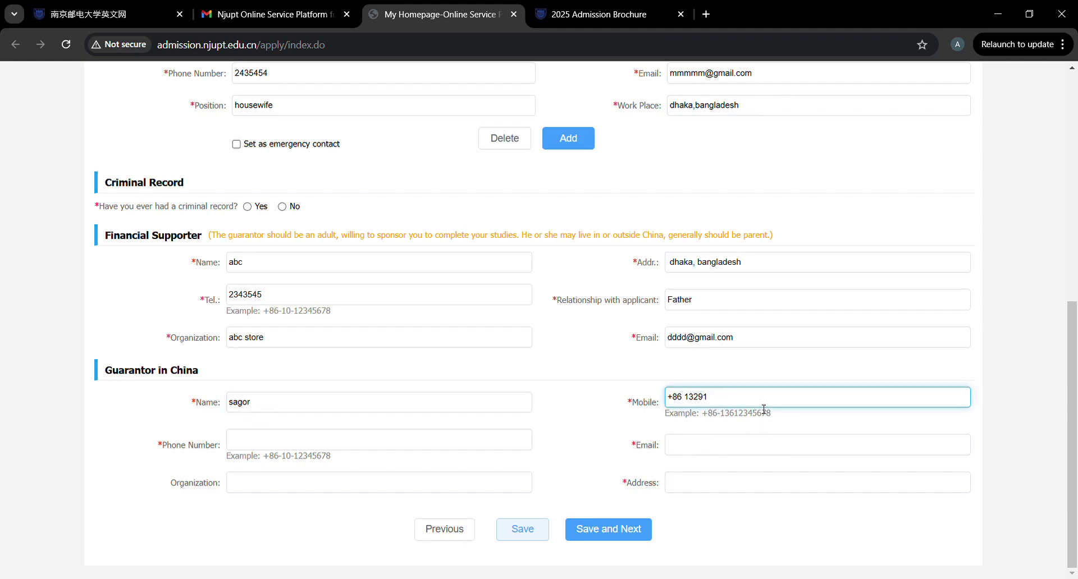
key("BackSpace")
key("BackSpace")
key("BackSpace")
key("BackSpace")
Enter the guarantor's phone number and autofill the e-mail and Nanjing address.
left_click(386, 447)
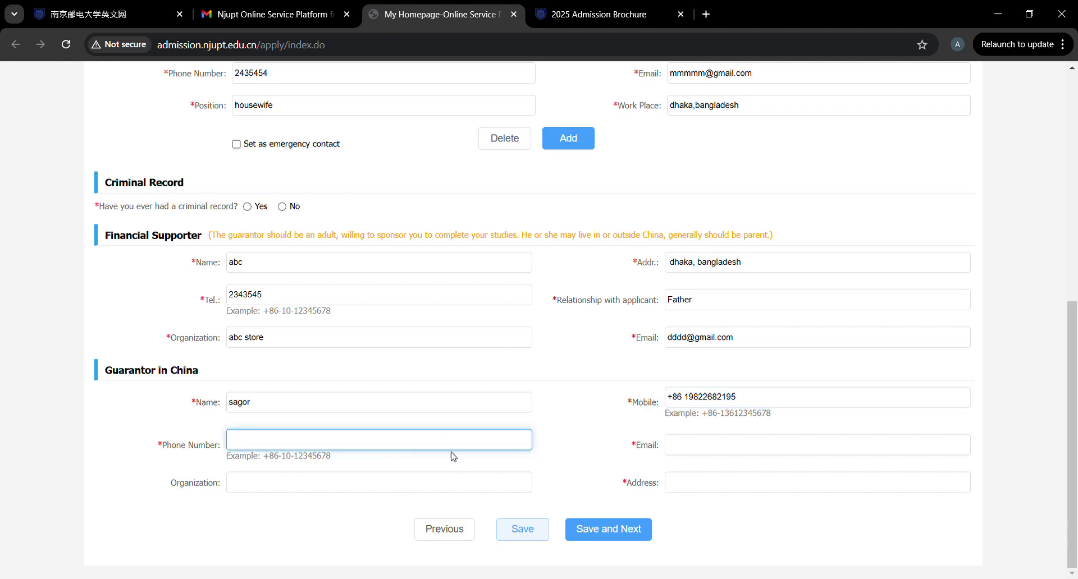
type("35454646")
left_click(699, 450)
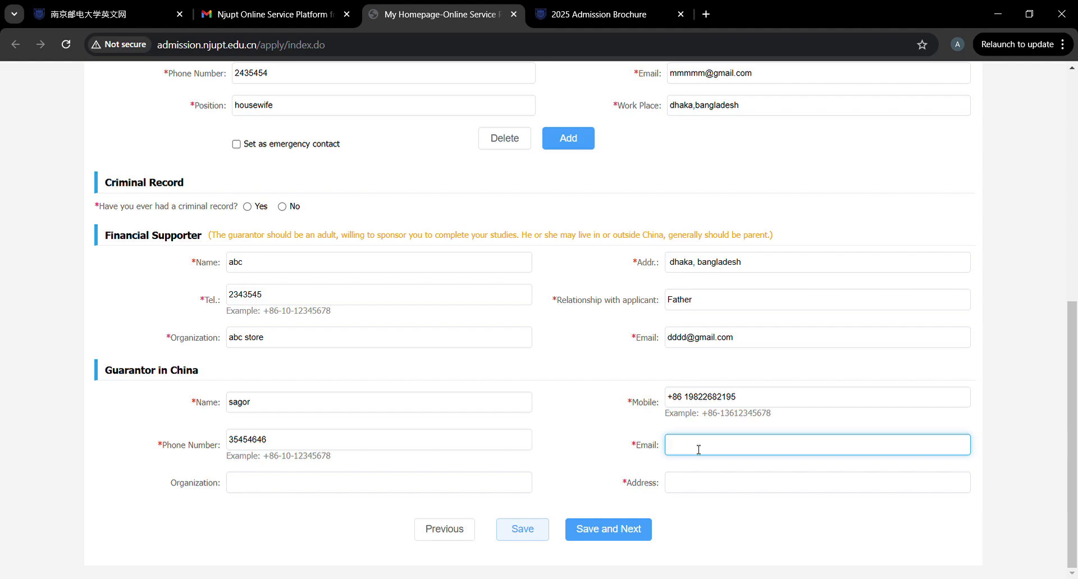
left_click(784, 478)
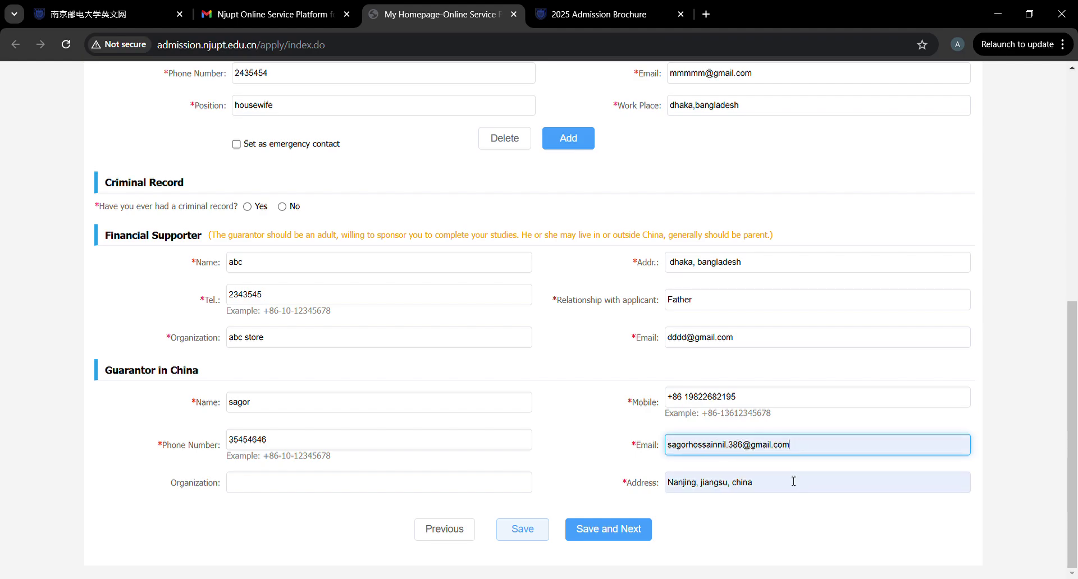
left_click(793, 481)
left_click(585, 462)
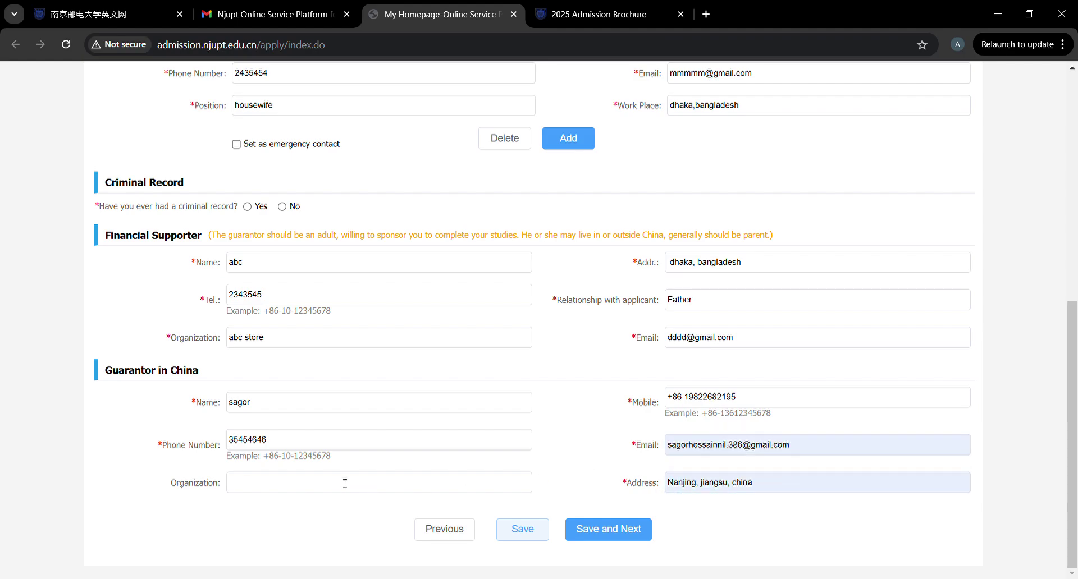
Dismiss the missing-answer warning, set criminal record to No, and save Additional Info.
left_click(616, 525)
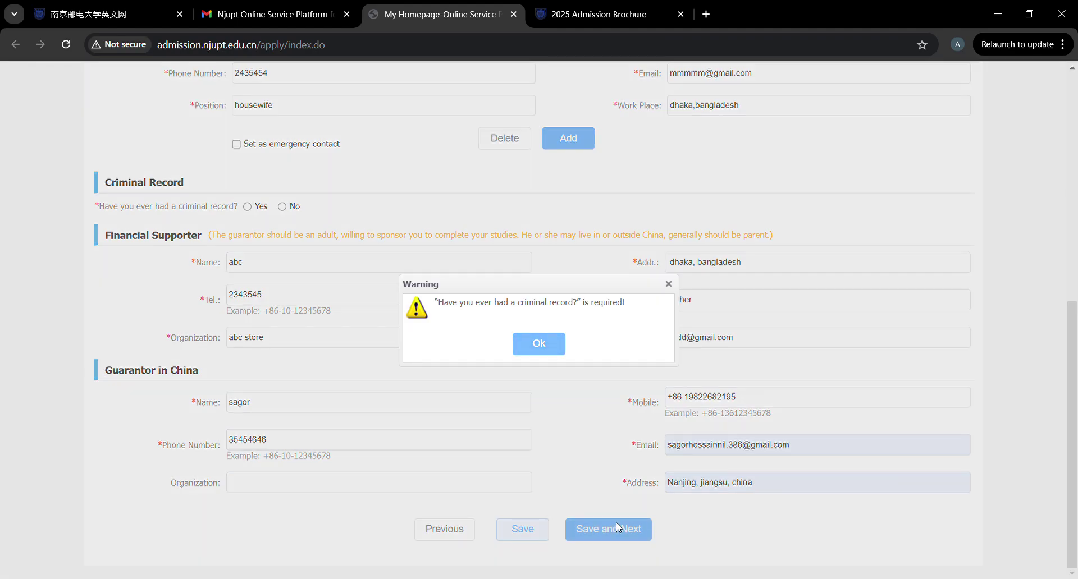
left_click(540, 345)
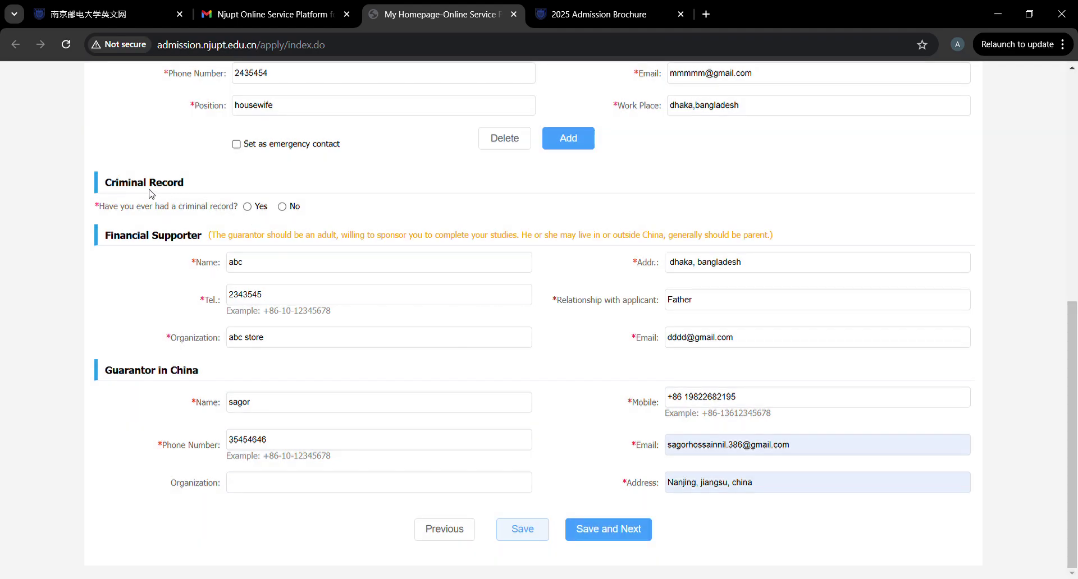
left_click(248, 207)
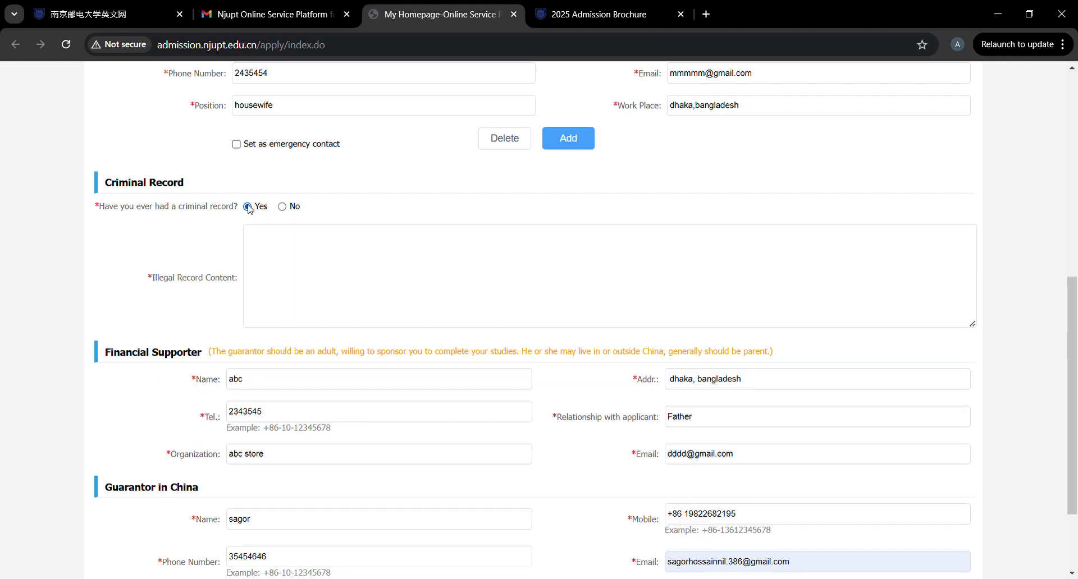
left_click(282, 207)
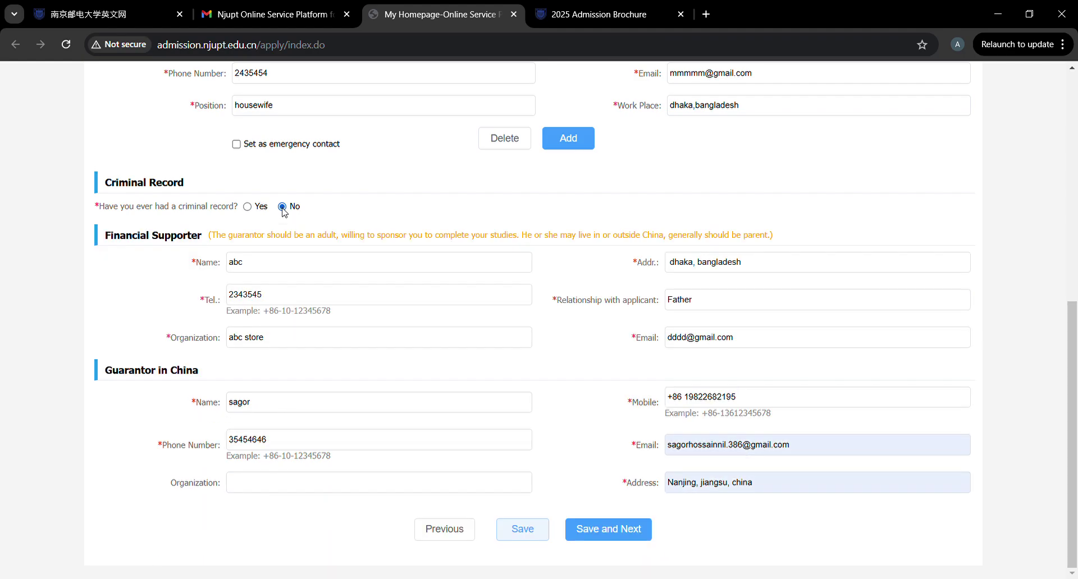
left_click(605, 531)
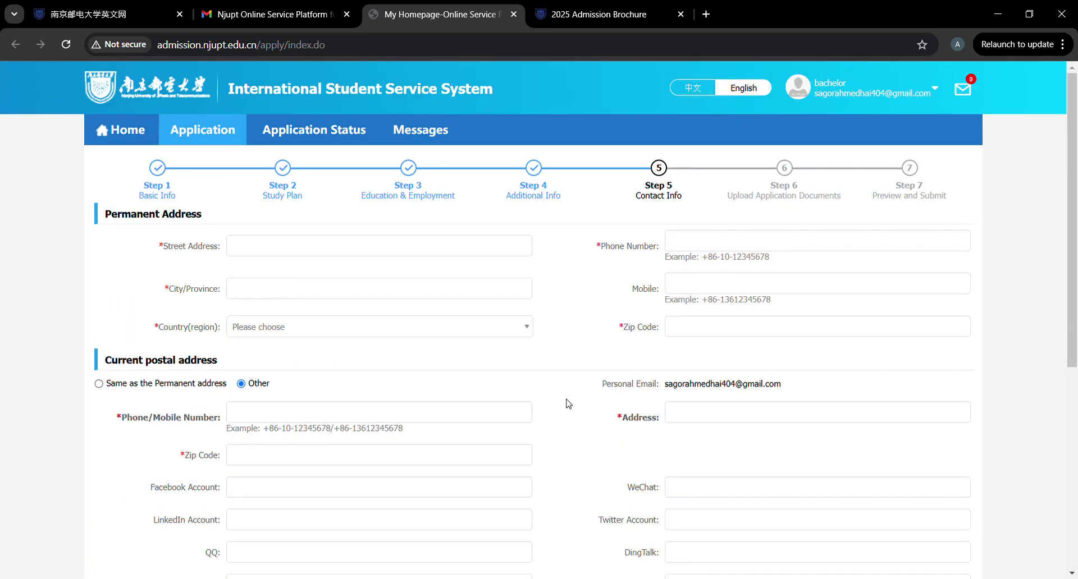
Enter the permanent street address and city Dhaka.
left_click(334, 242)
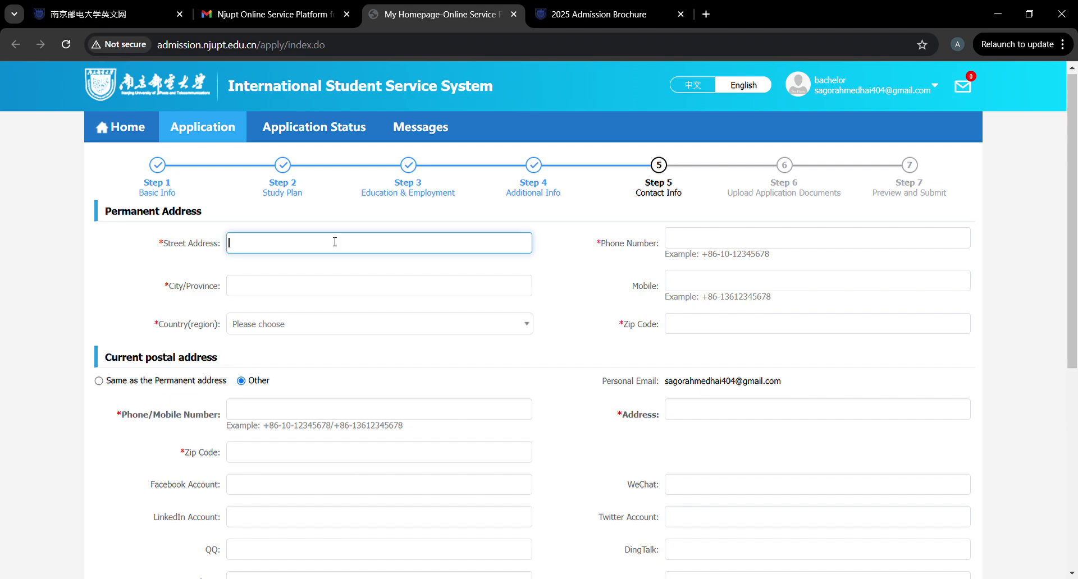
type("dhaka")
key("BackSpace")
key("BackSpace")
key("BackSpace")
type("madaripur, dhaka")
left_click(361, 285)
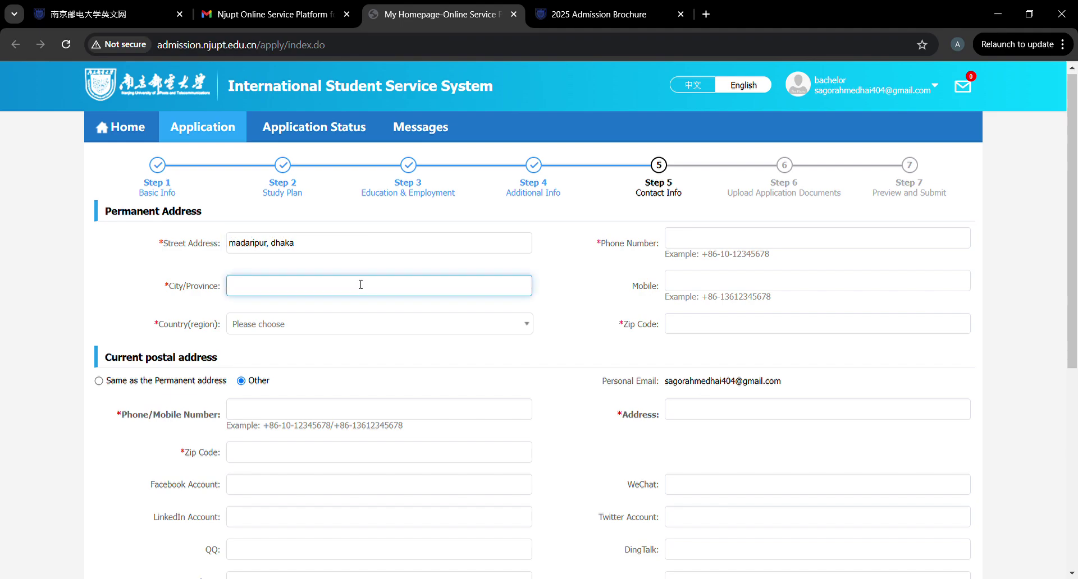
type("dhaka")
Set the permanent address country to Bangladesh and enter its phone number and zip code.
left_click(371, 326)
type("bang")
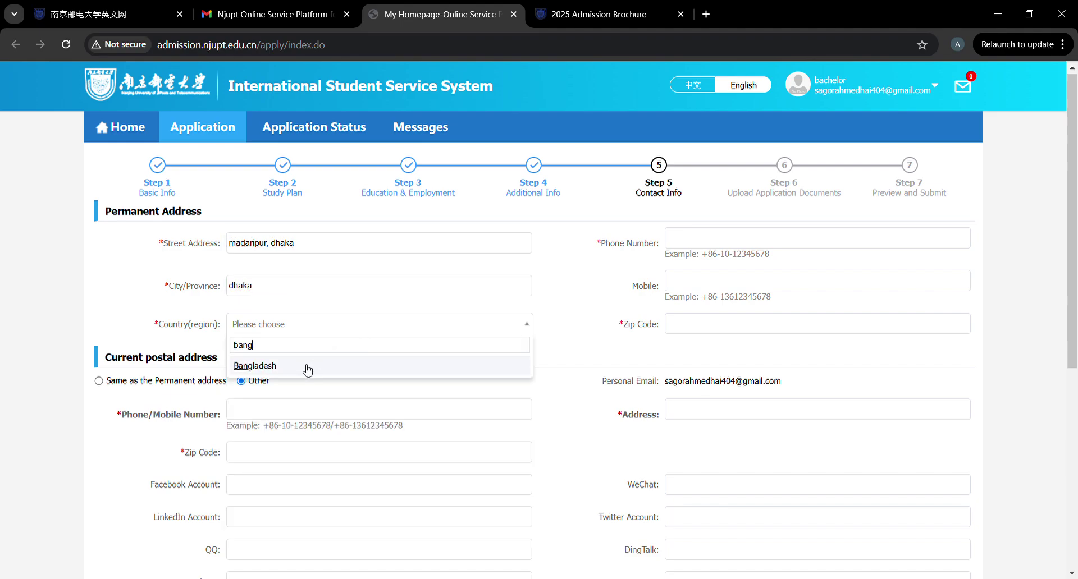
left_click(306, 367)
left_click(700, 242)
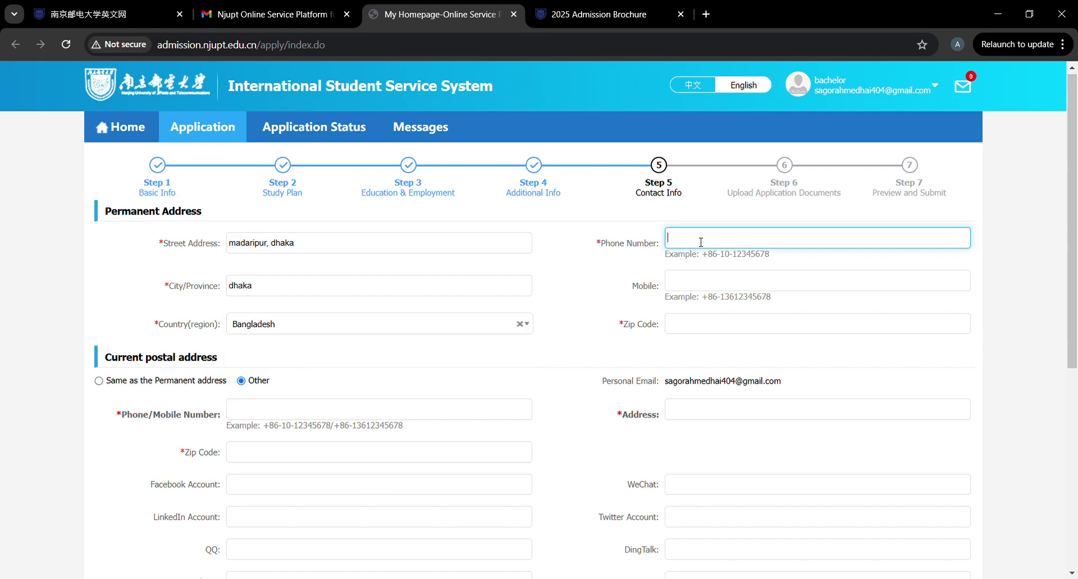
type("124343545")
left_click(712, 319)
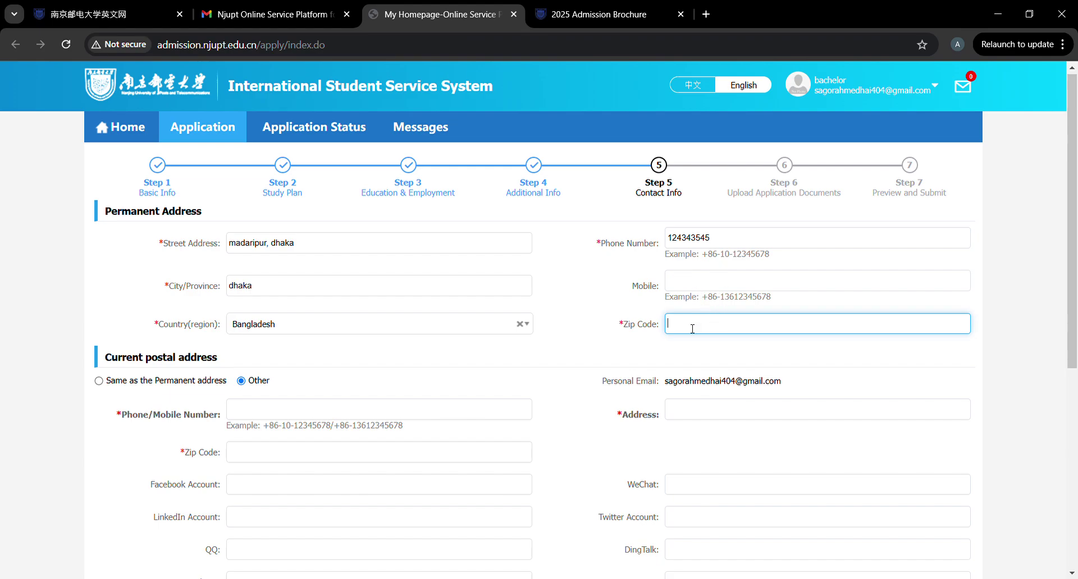
type("8050")
scroll(428, 362, "down", 2)
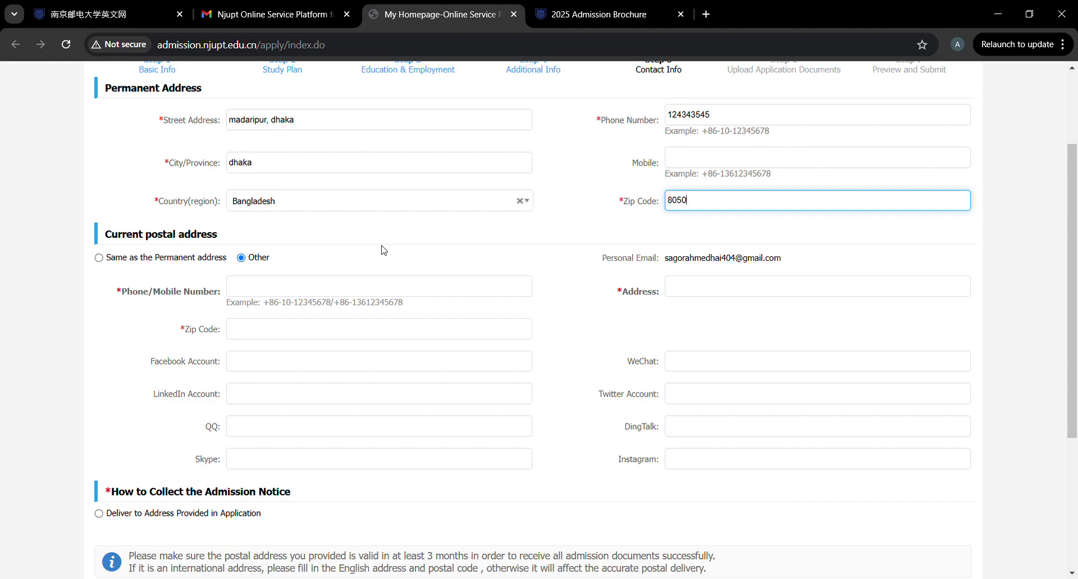
Enter the current postal phone number and an address in Dhaka, Bangladesh.
left_click(289, 281)
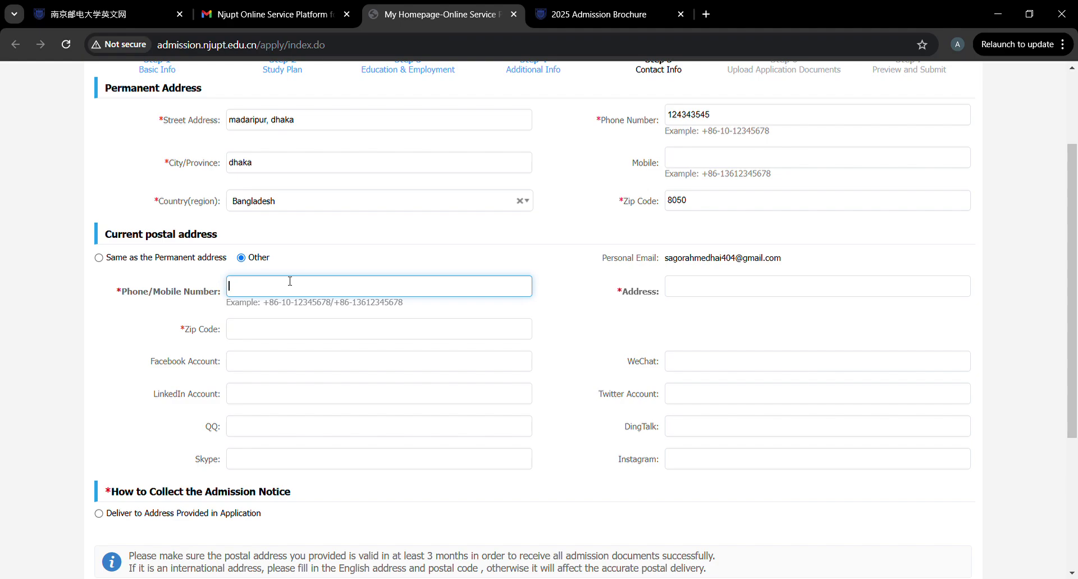
left_click(735, 293)
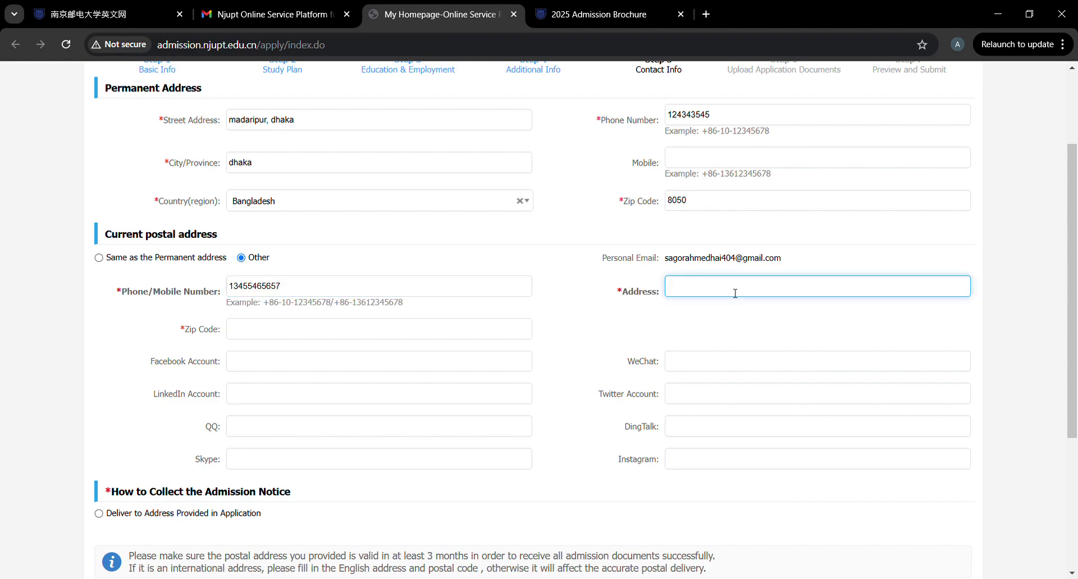
type("dha")
key("BackSpace")
key("BackSpace")
type("dhaka, bangladsh")
Enter the current postal zip code, passing over the Facebook and WeChat fields.
left_click(412, 337)
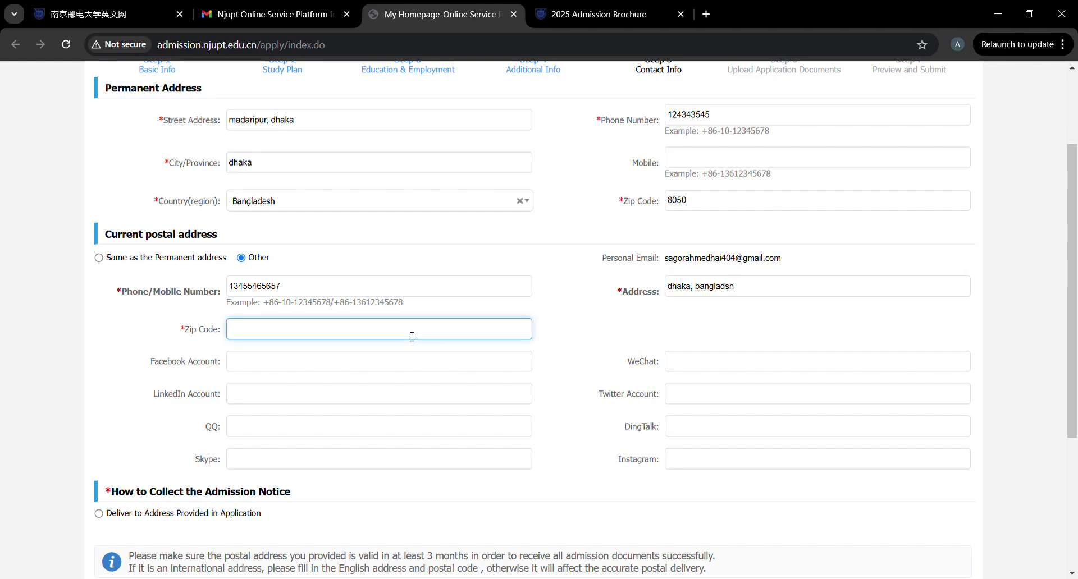
type("3563")
left_click(287, 361)
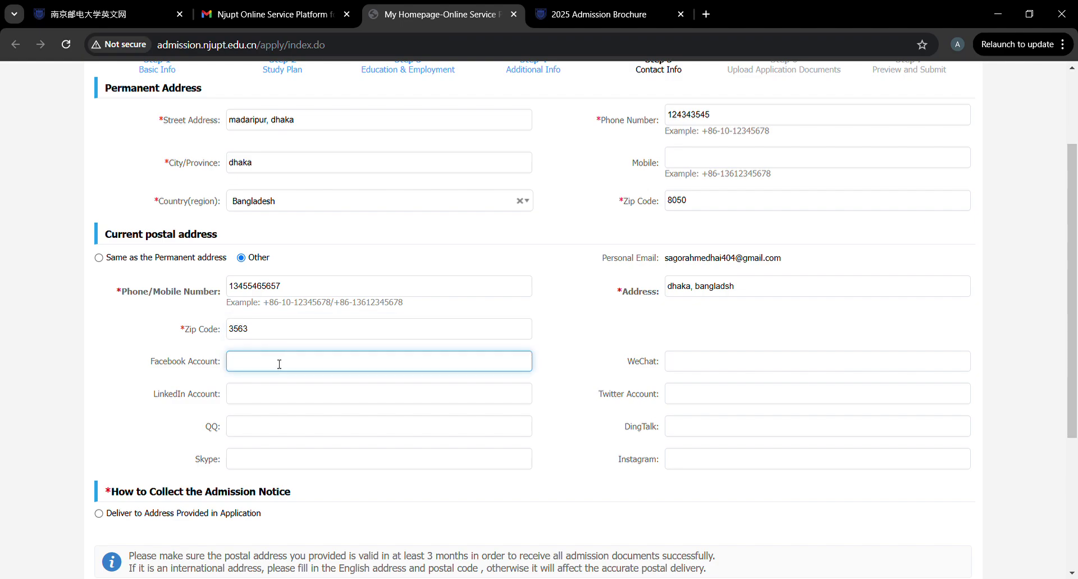
left_click(728, 368)
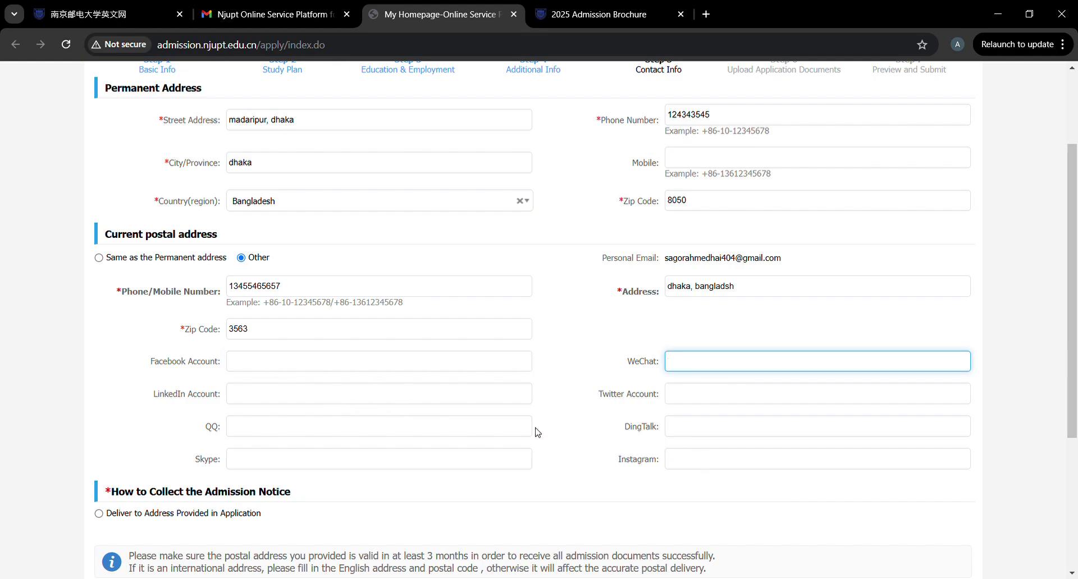
scroll(521, 429, "down", 2)
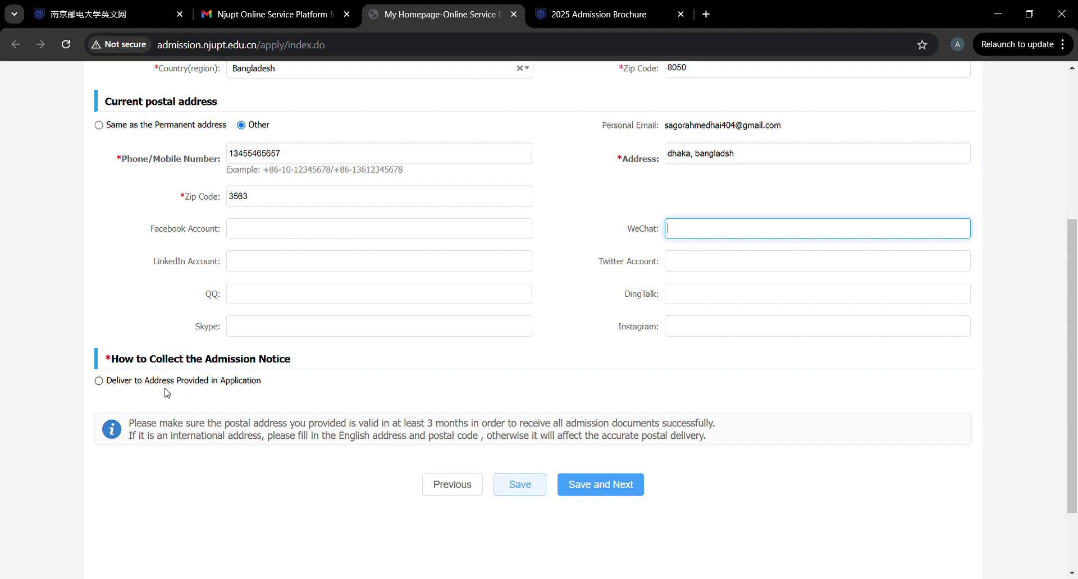
Choose address delivery for the admission notice and enter the receiver's name, phone number and city.
left_click(100, 382)
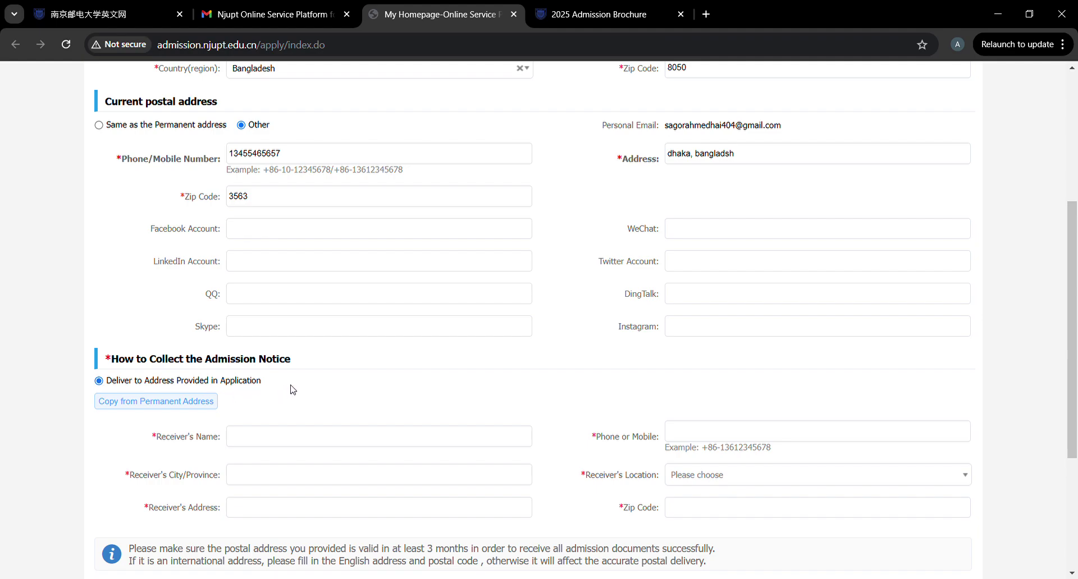
scroll(291, 387, "down", 1)
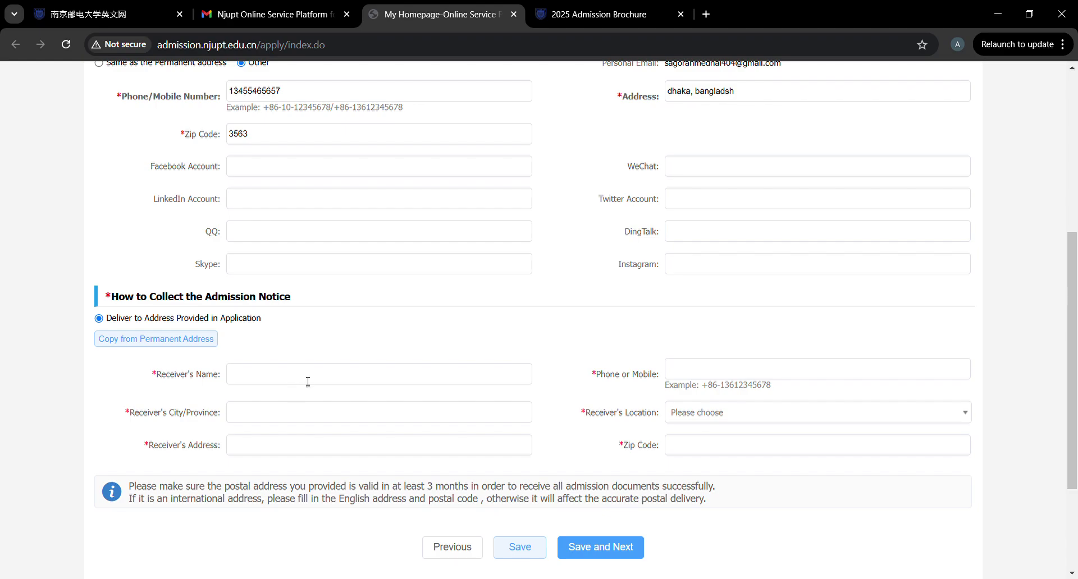
left_click(311, 380)
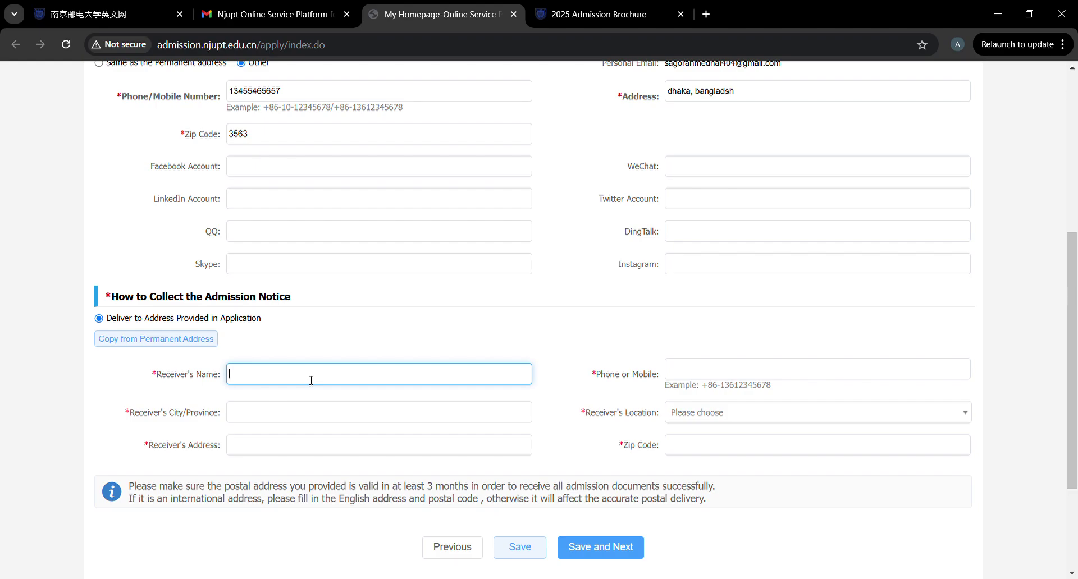
type("sagor")
left_click(685, 368)
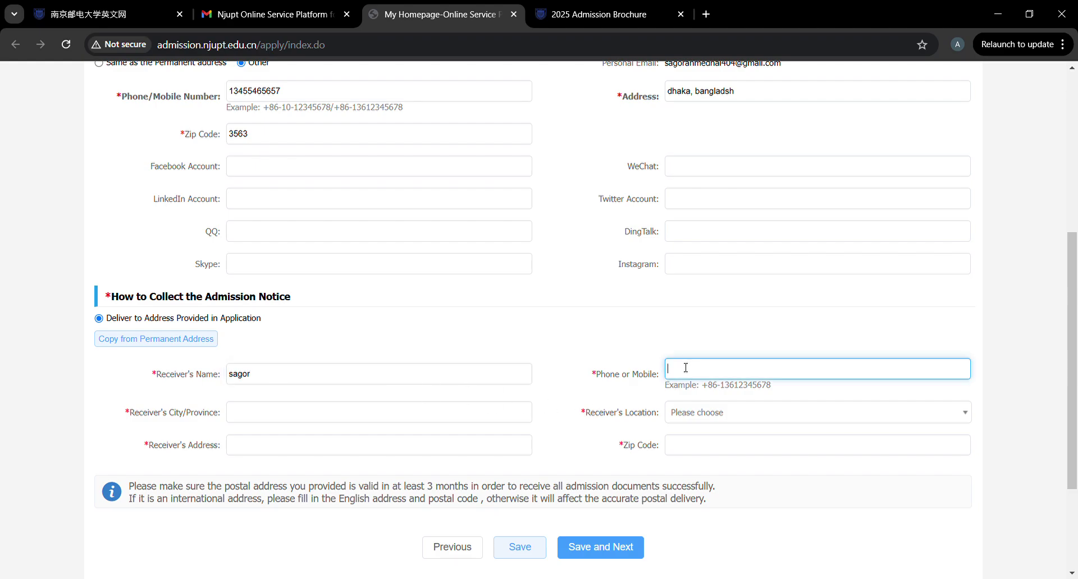
type("12324343")
left_click(363, 420)
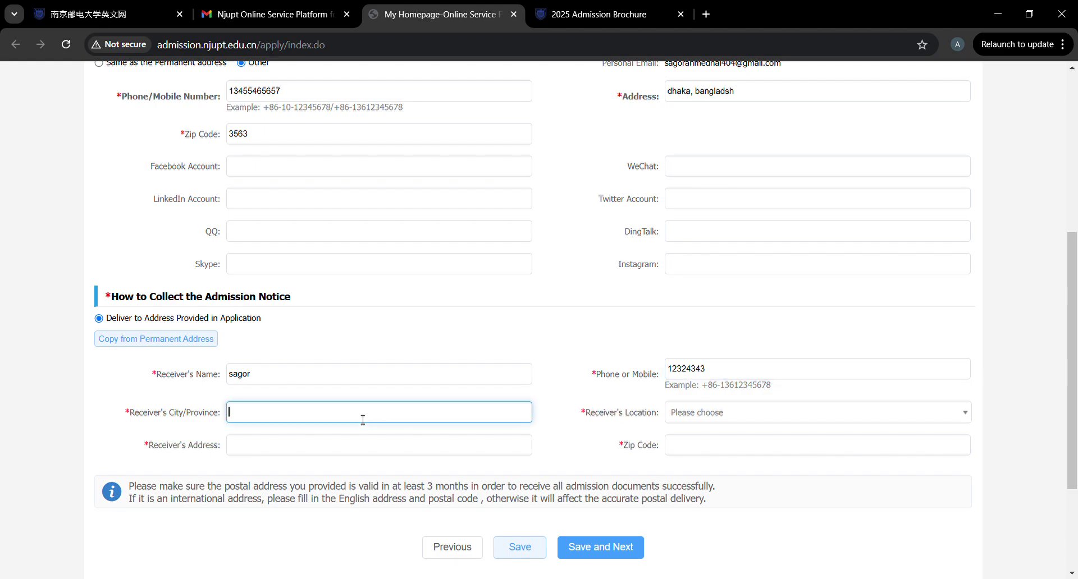
type("dhaka")
Set the receiver's country to Bangladesh, add the street address and zip code, then save.
left_click(695, 422)
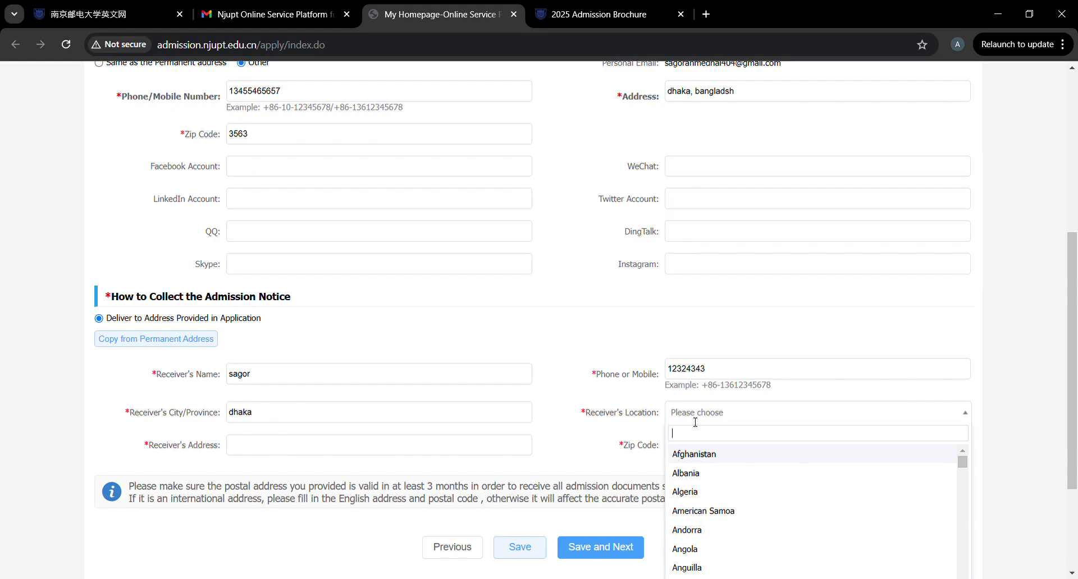
type("ng")
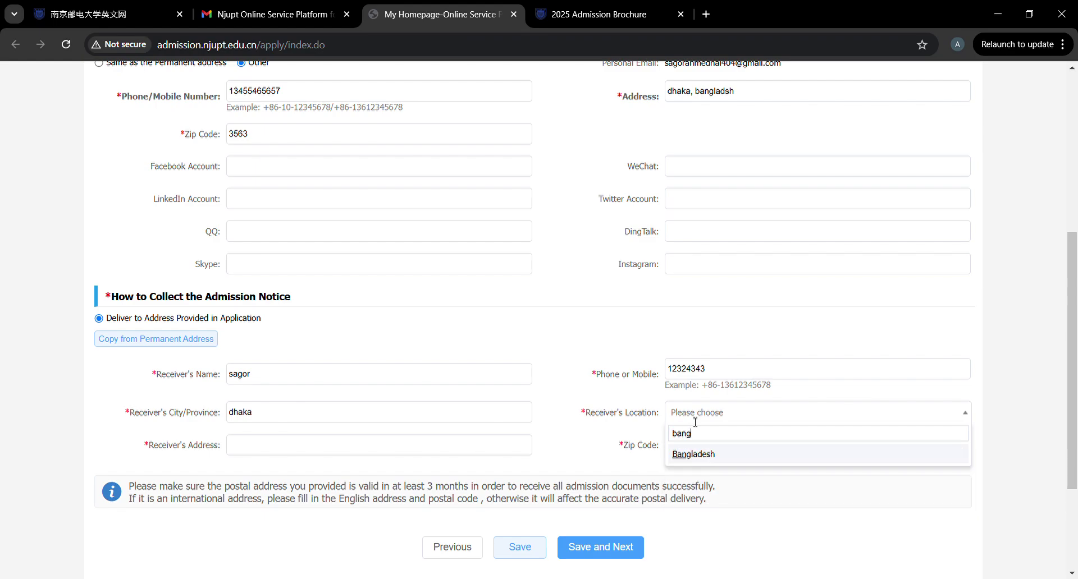
left_click(687, 456)
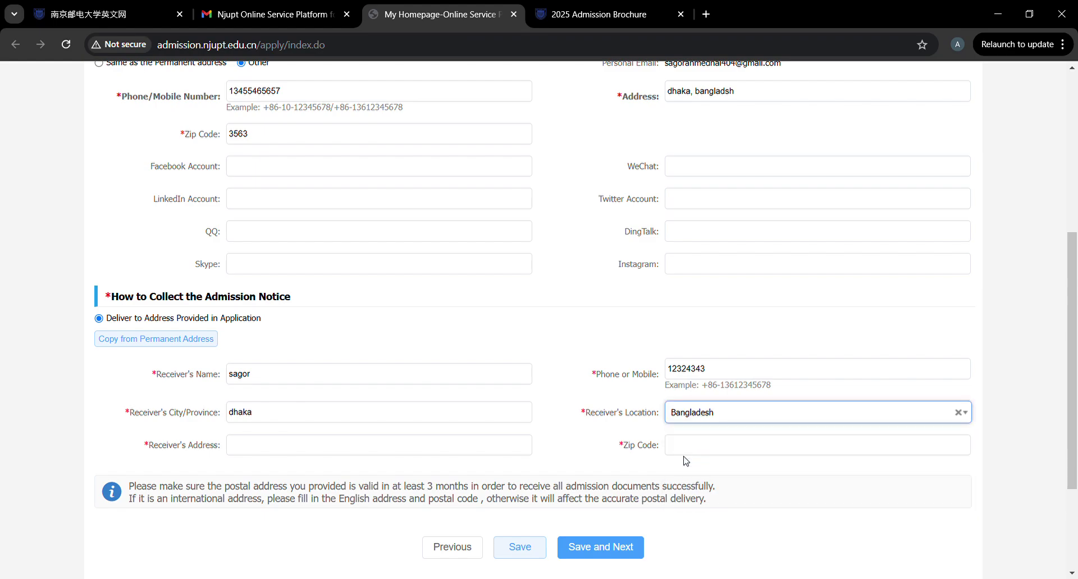
left_click(365, 444)
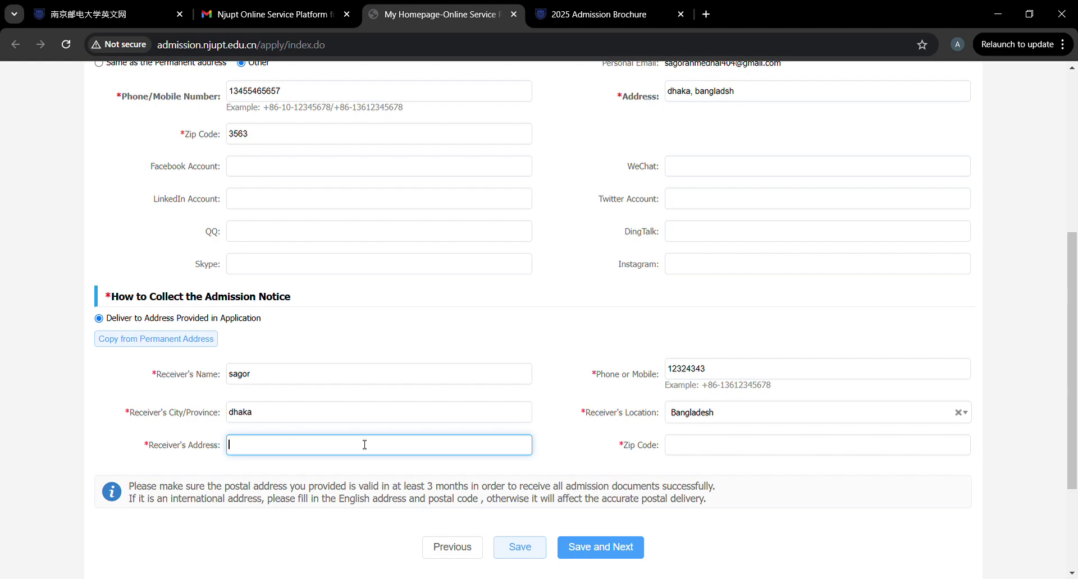
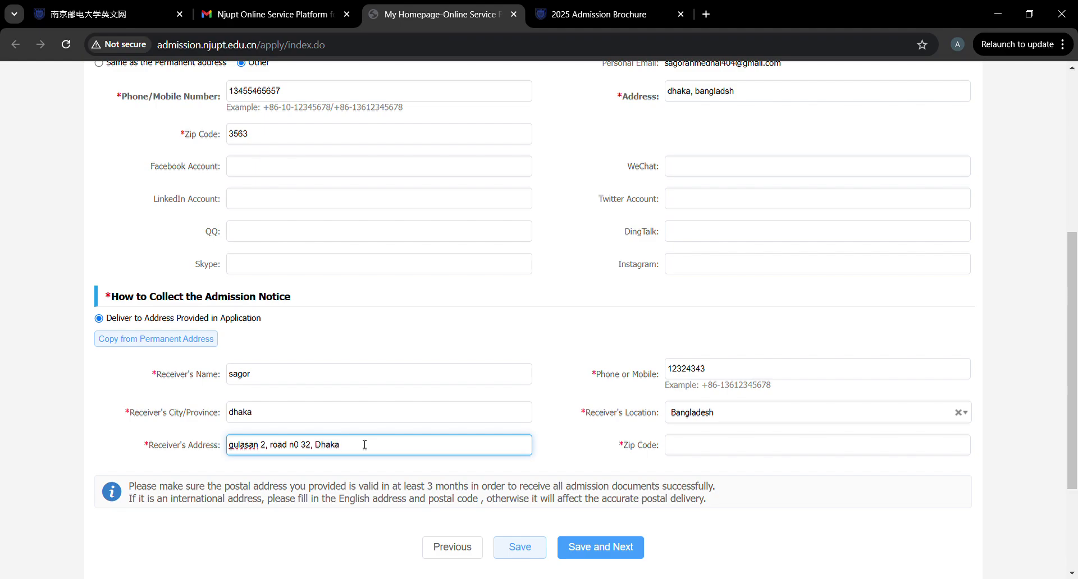
left_click(729, 452)
type("5644")
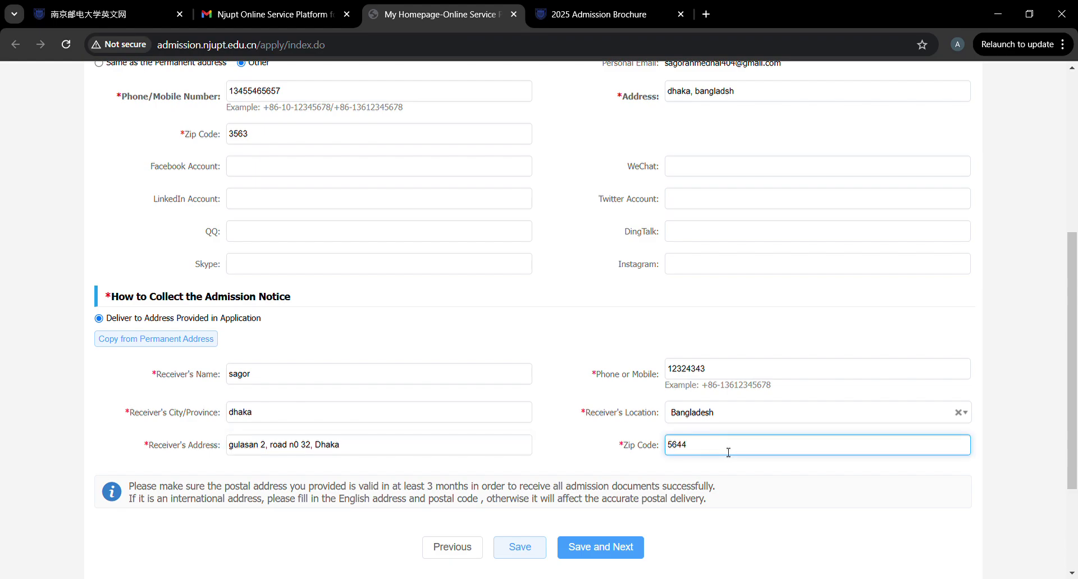
scroll(728, 452, "down", 3)
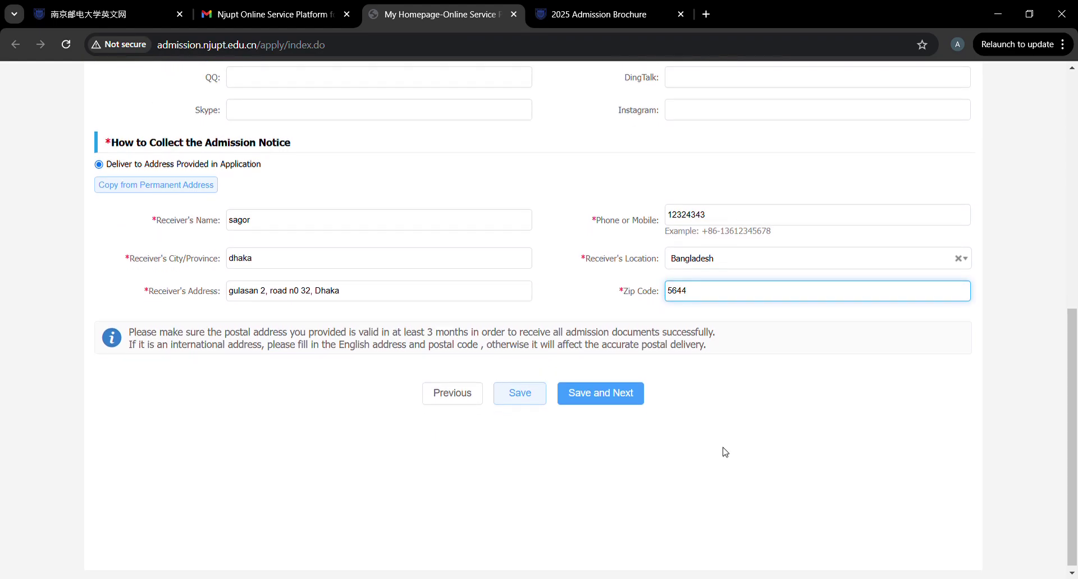
scroll(726, 452, "up", 1)
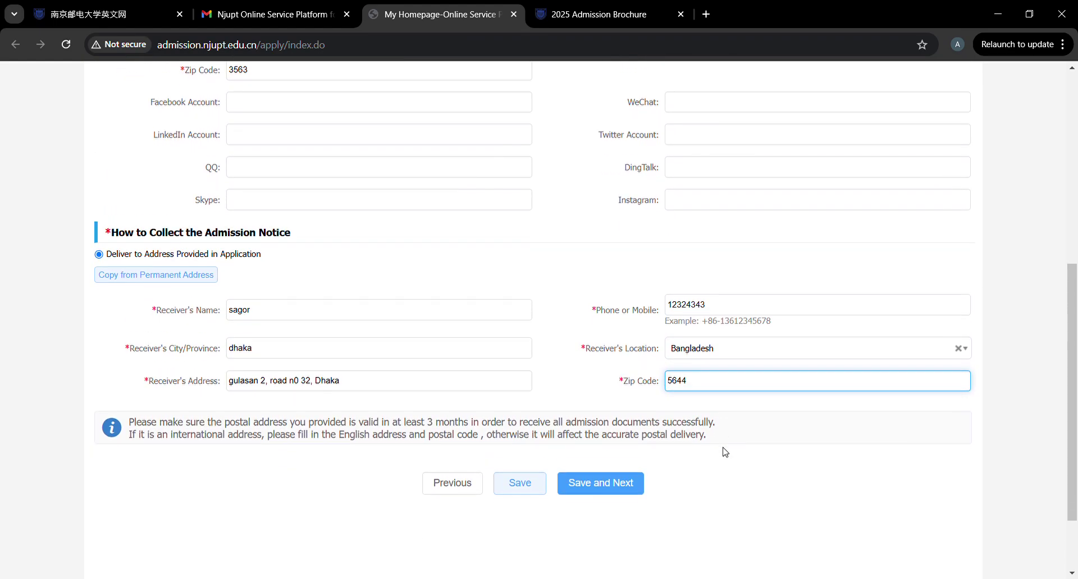
left_click(594, 461)
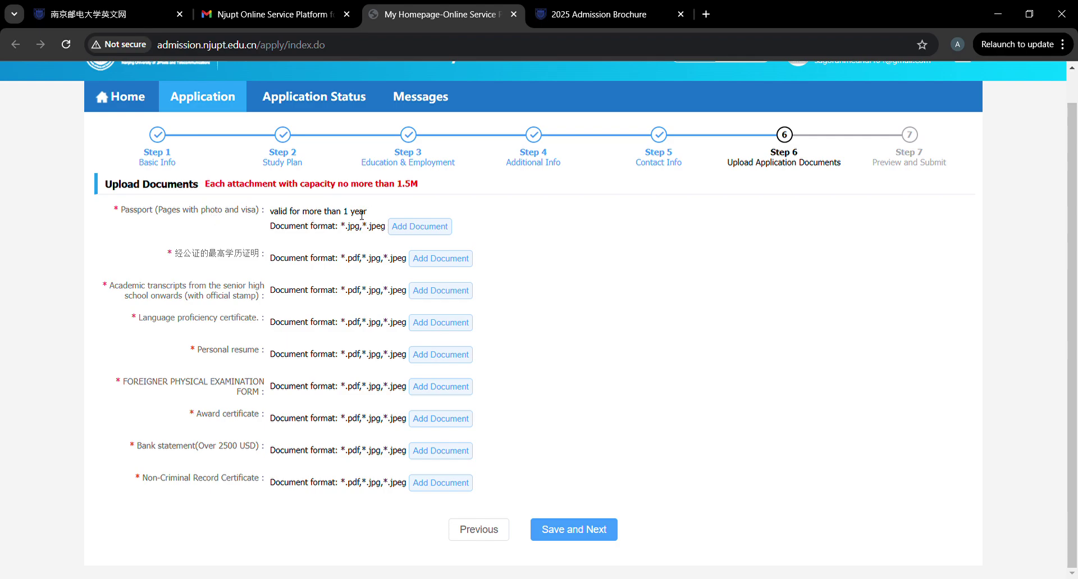
Attach the passport photo-page scan under the Passport requirement.
left_click(414, 226)
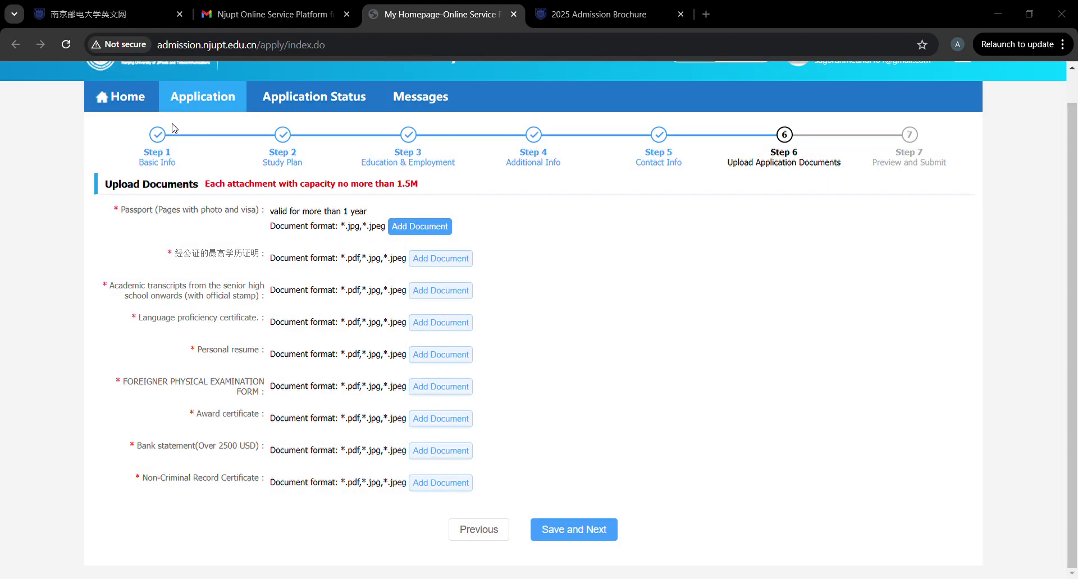
left_click(504, 312)
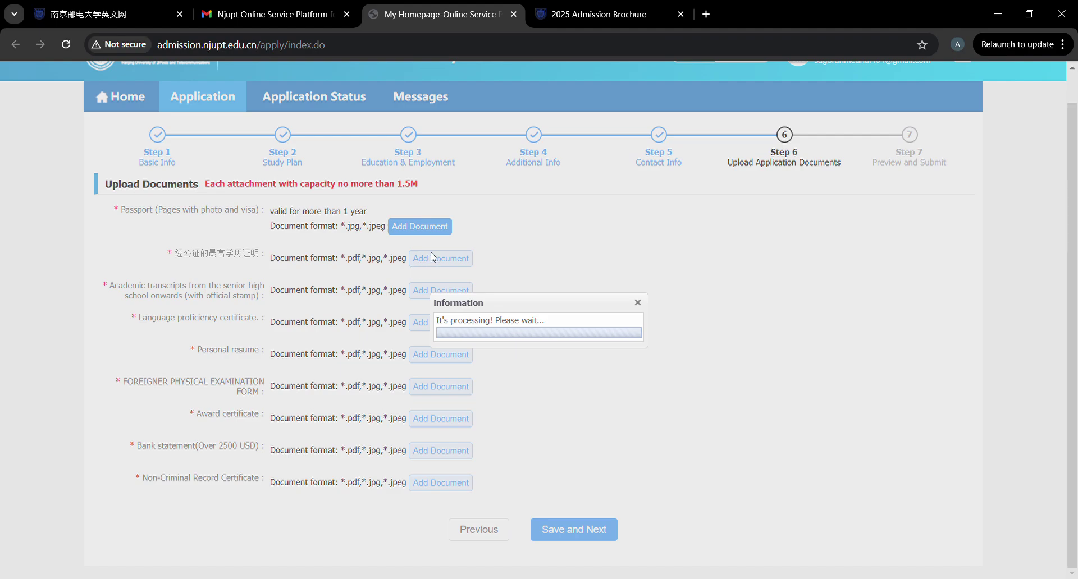
scroll(388, 264, "down", 1)
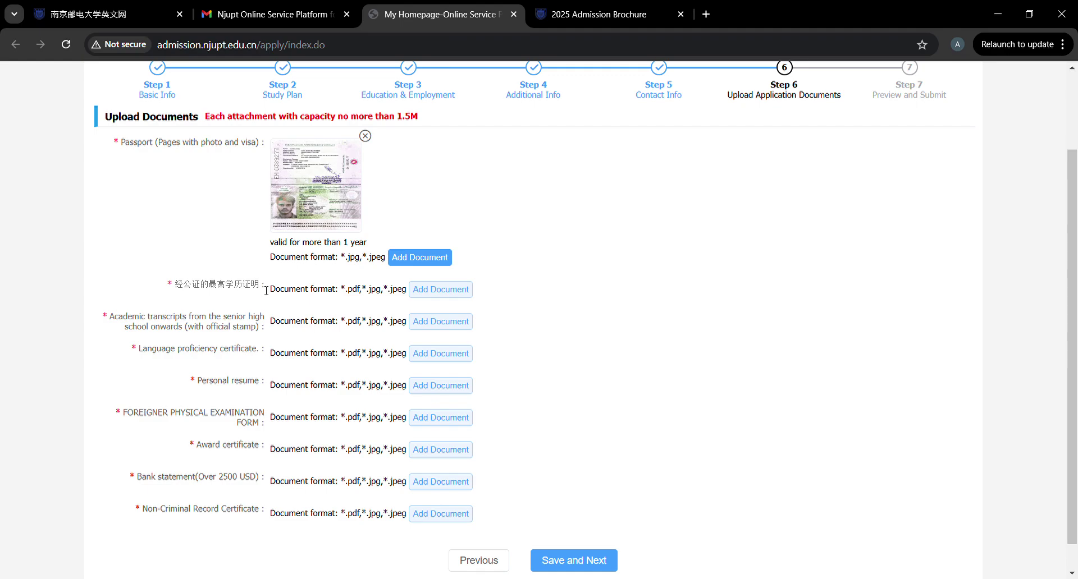
left_click_drag(266, 287, 180, 288)
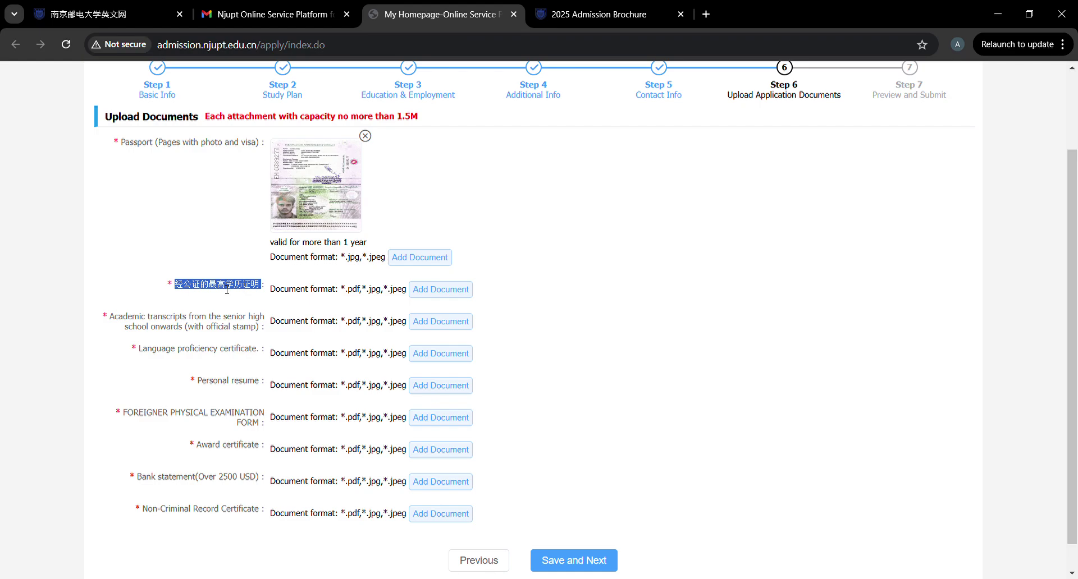
Attach Pregraduation certficate.pdf to the notarized highest-degree certificate (经公证的最高学历证明) entry.
left_click(433, 300)
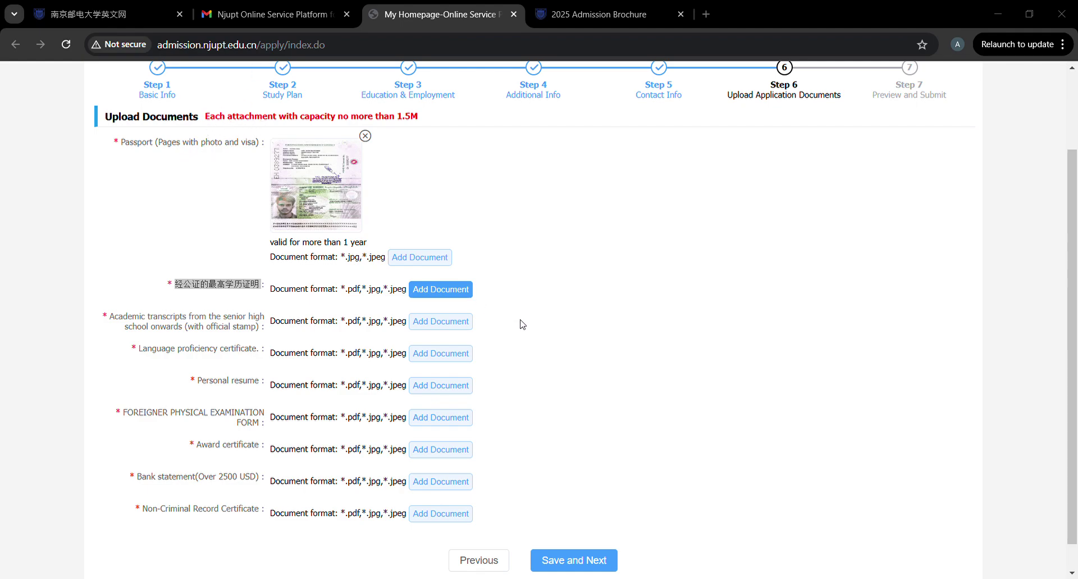
left_click(506, 312)
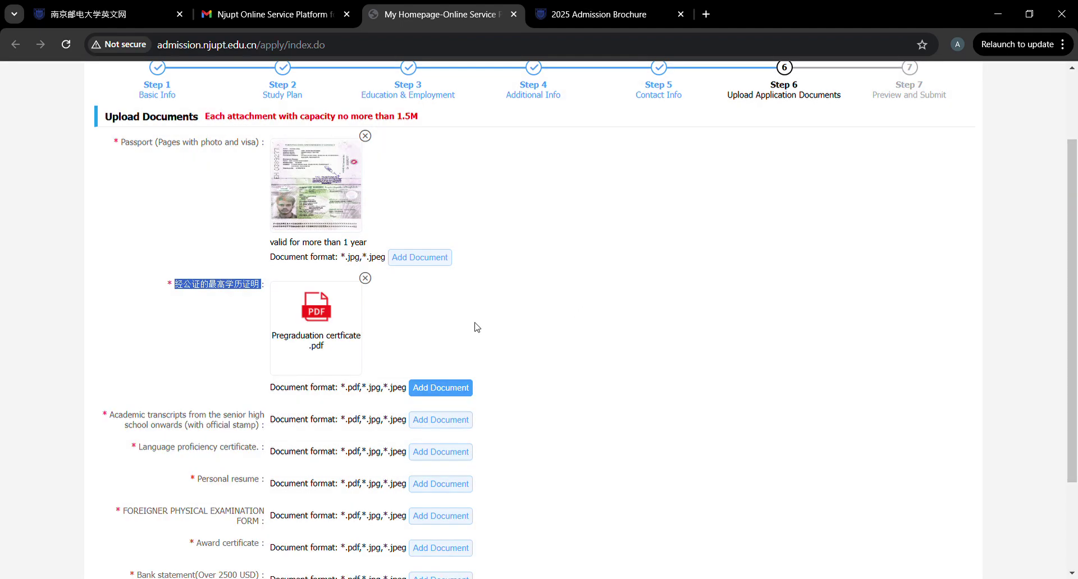
Attach the transcript PDF under Academic transcripts.
scroll(461, 328, "down", 3)
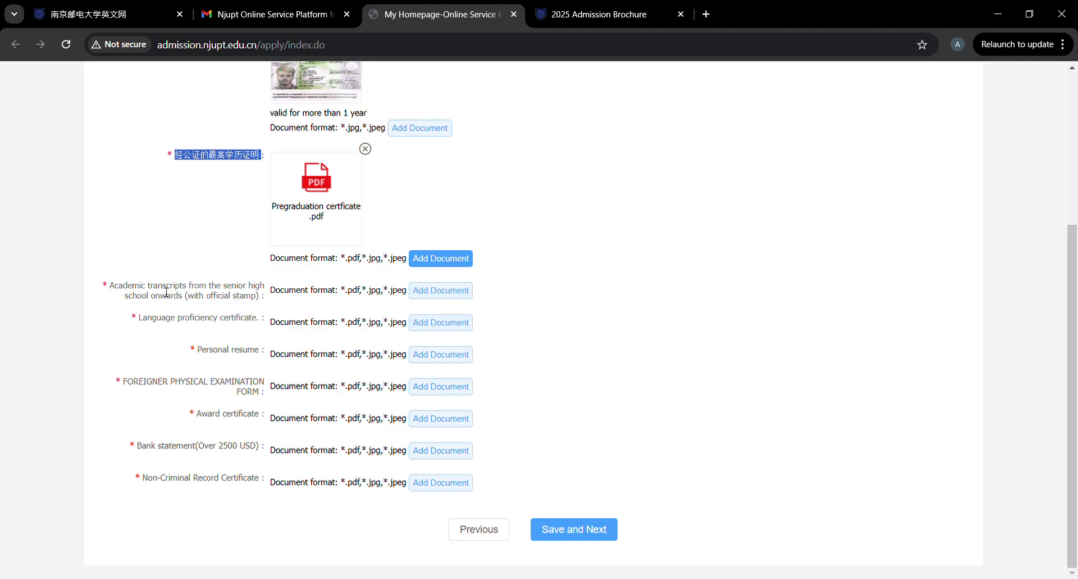
left_click(435, 291)
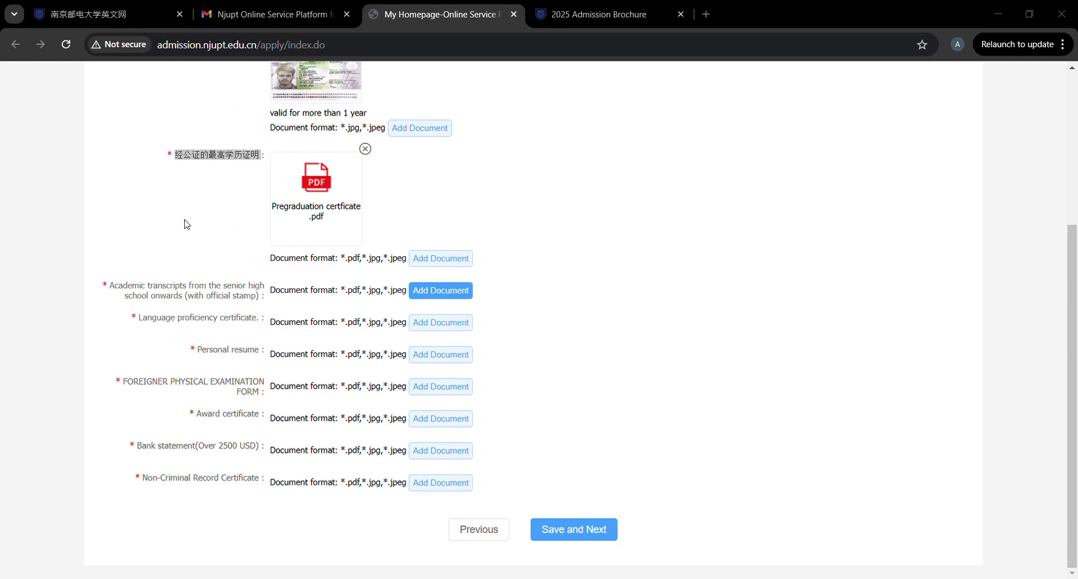
left_click(510, 315)
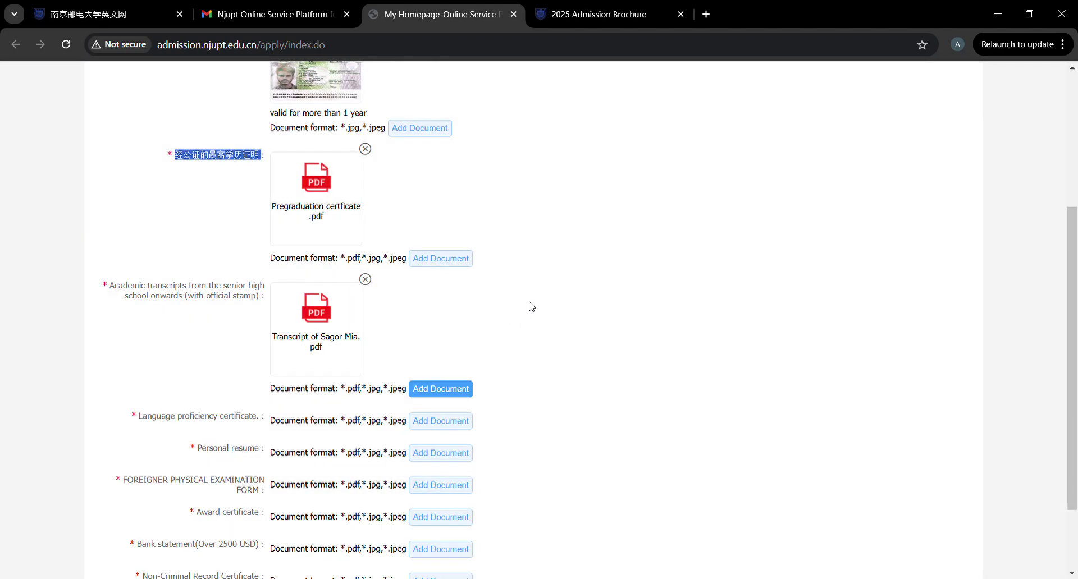
scroll(530, 306, "down", 2)
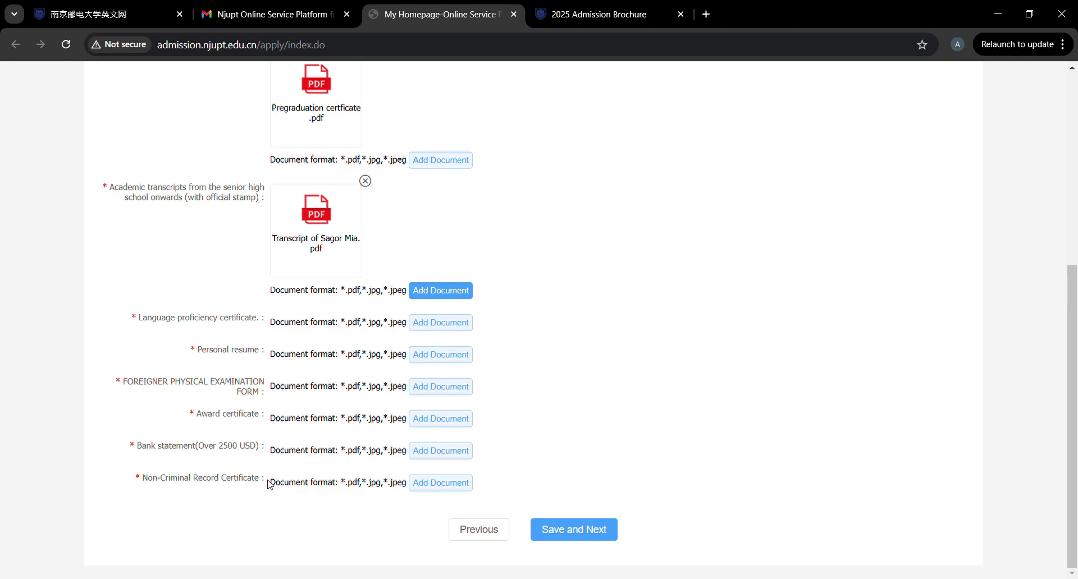
Try saving the uploads and dismiss the missing-documents warning.
scroll(579, 518, "up", 5)
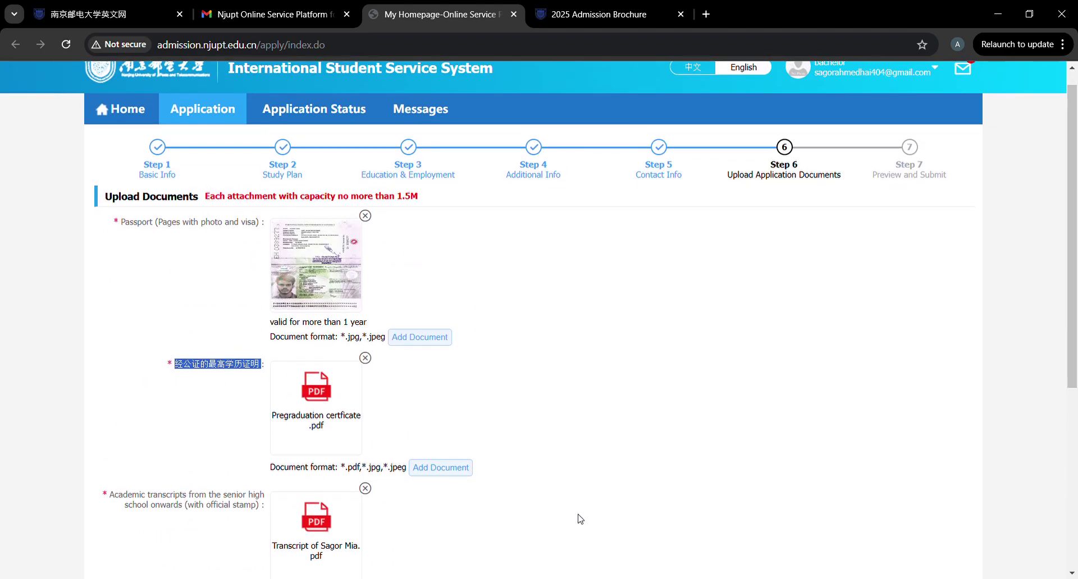
scroll(580, 518, "down", 5)
left_click(585, 530)
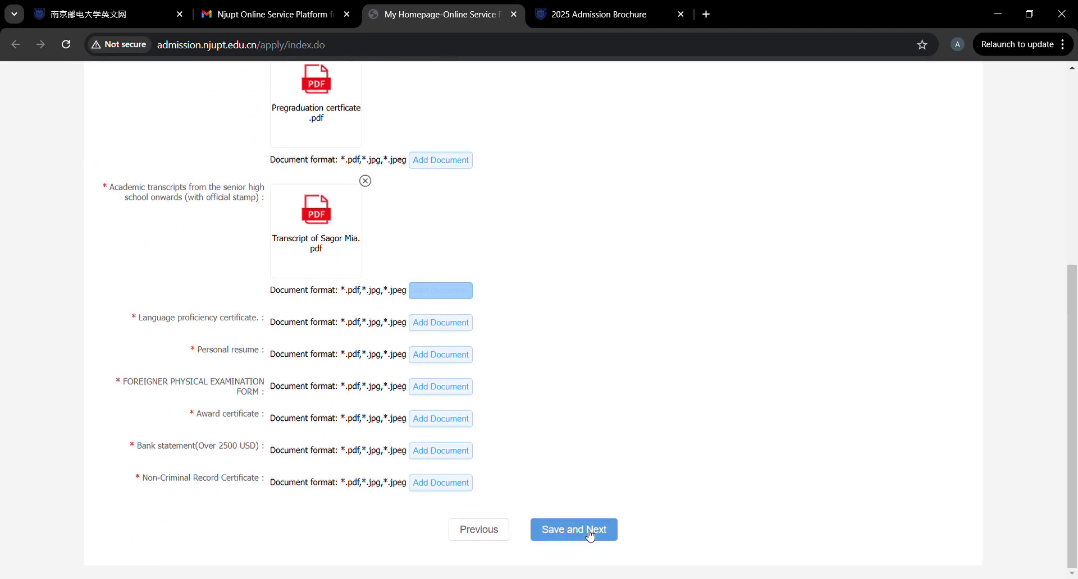
left_click(540, 367)
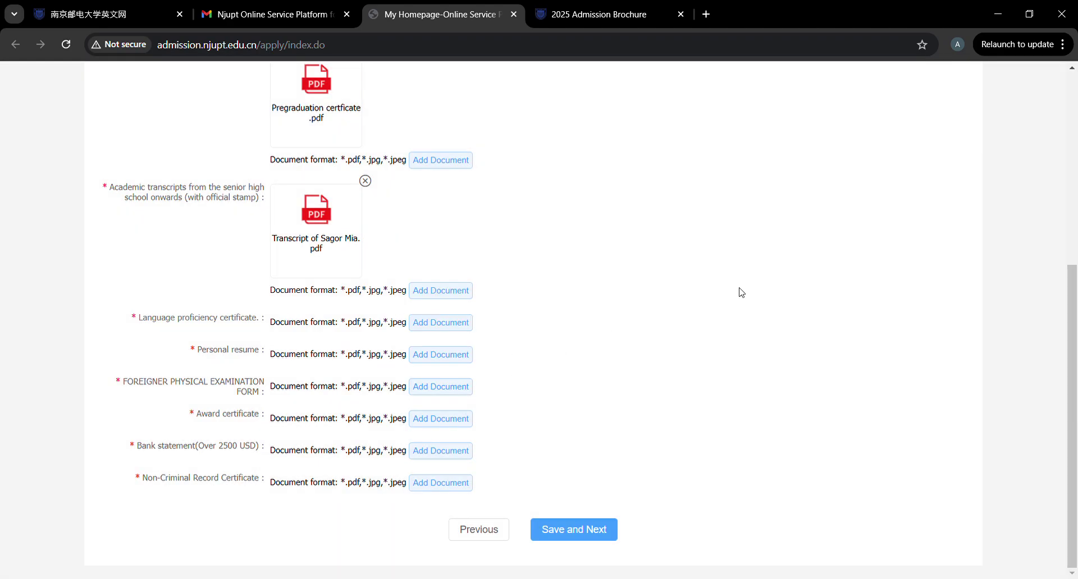
Attach Moi.pdf as the language proficiency certificate and the CV PDF as the personal resume.
scroll(739, 292, "up", 2)
scroll(739, 292, "down", 1)
scroll(739, 291, "down", 1)
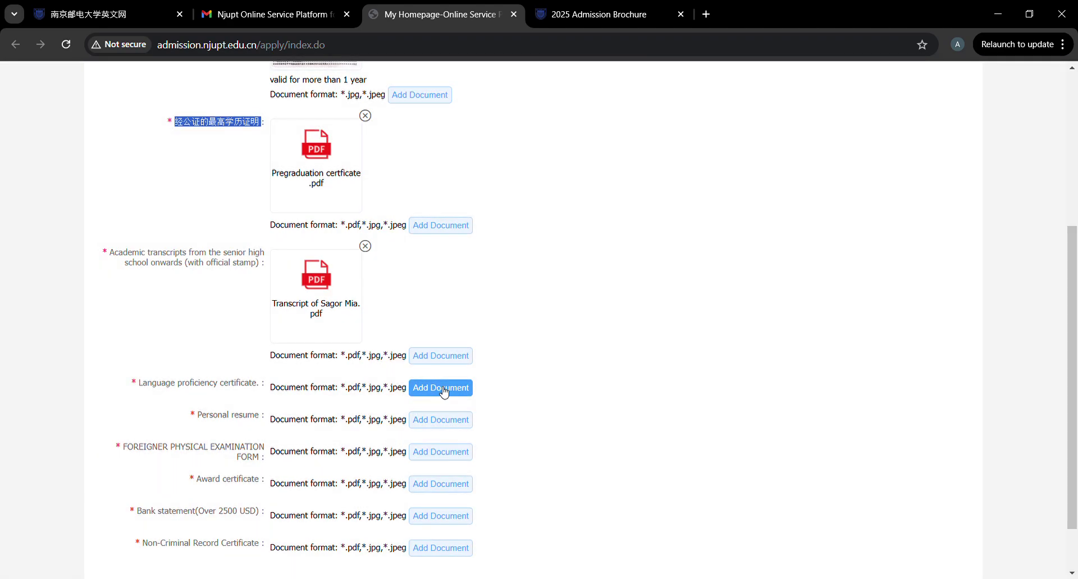
left_click(443, 392)
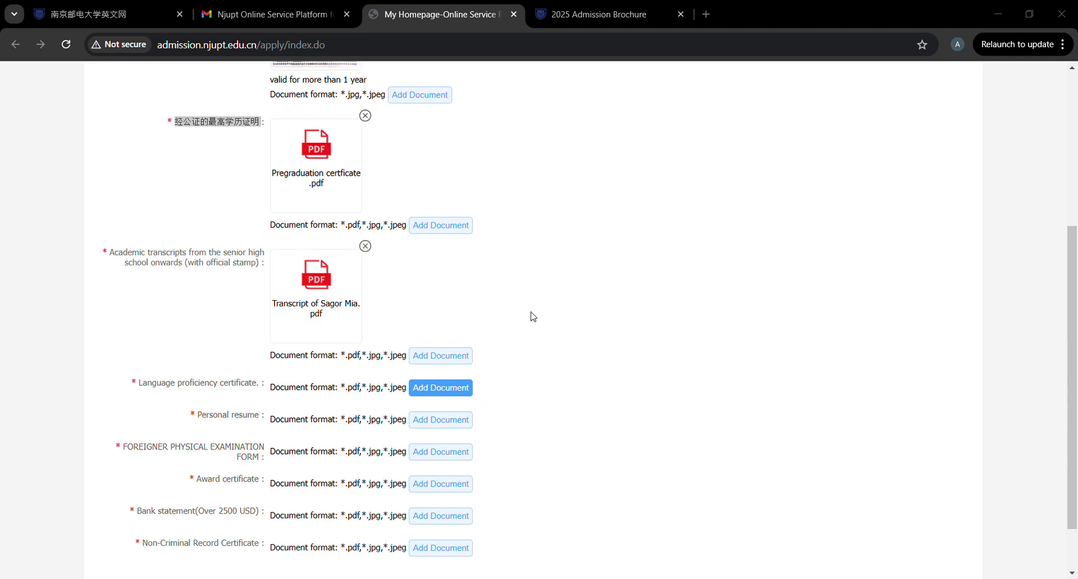
key("Return")
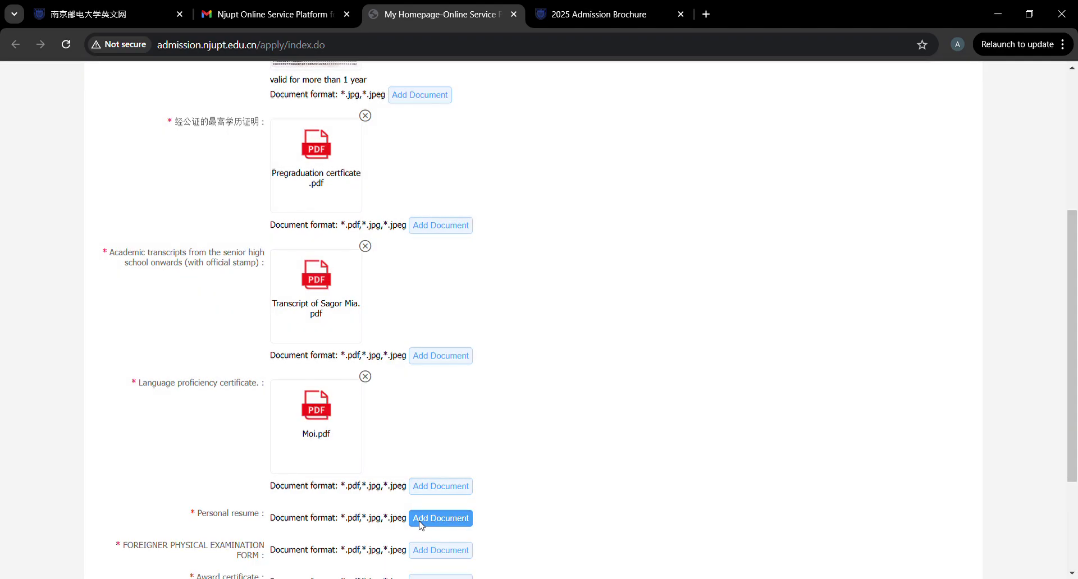
left_click(421, 518)
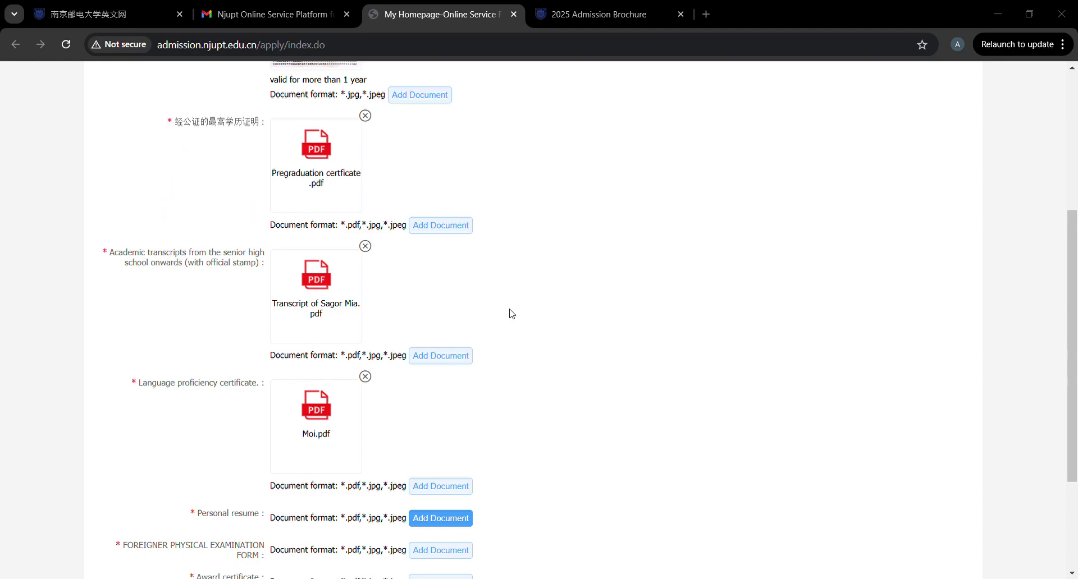
scroll(433, 482, "down", 5)
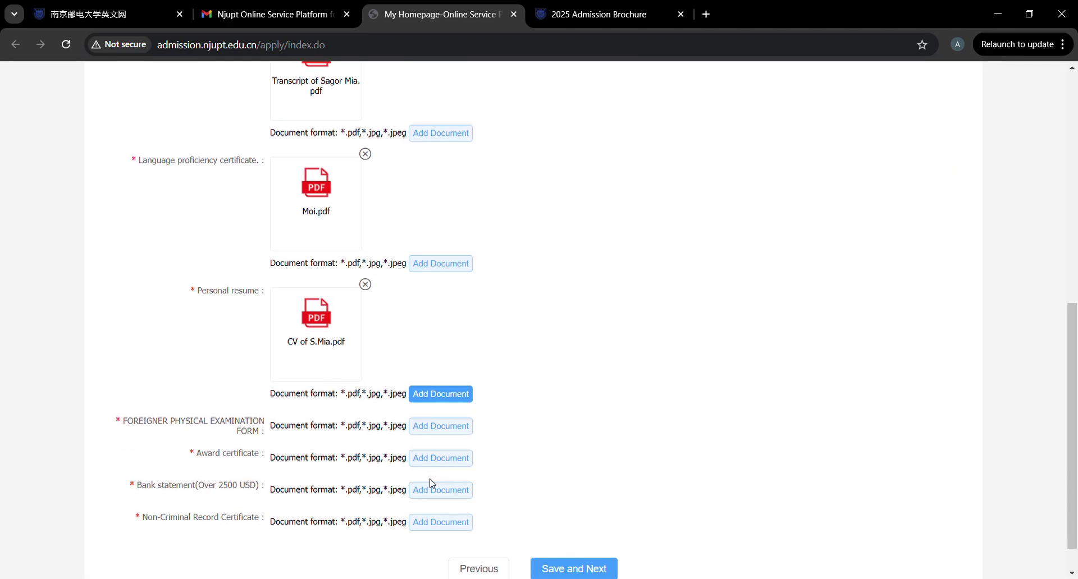
Swap the physical examination form image for Medical Report.pdf and open the uploaded file.
left_click(445, 387)
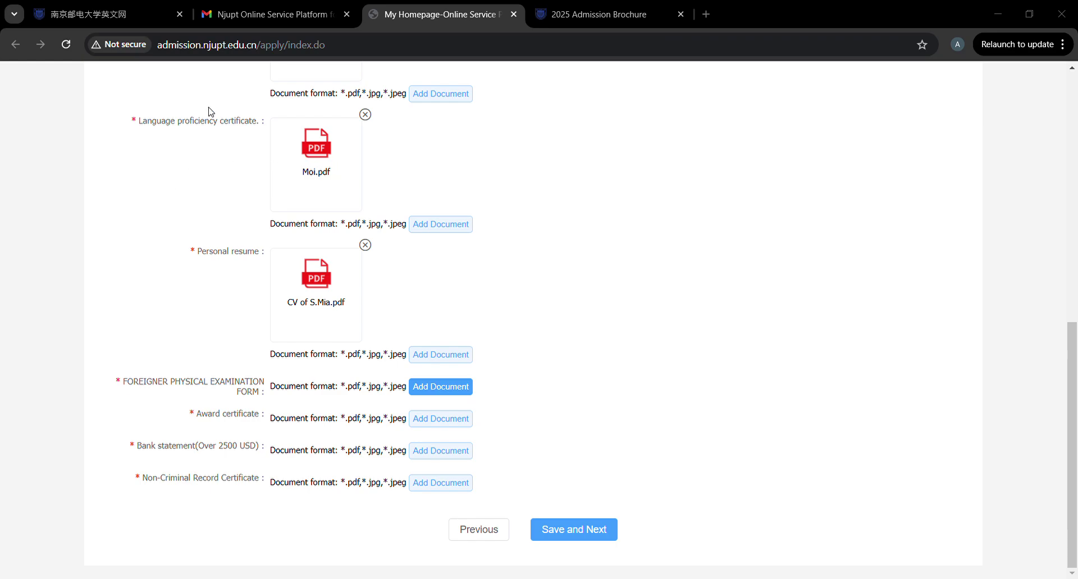
double_click(149, 112)
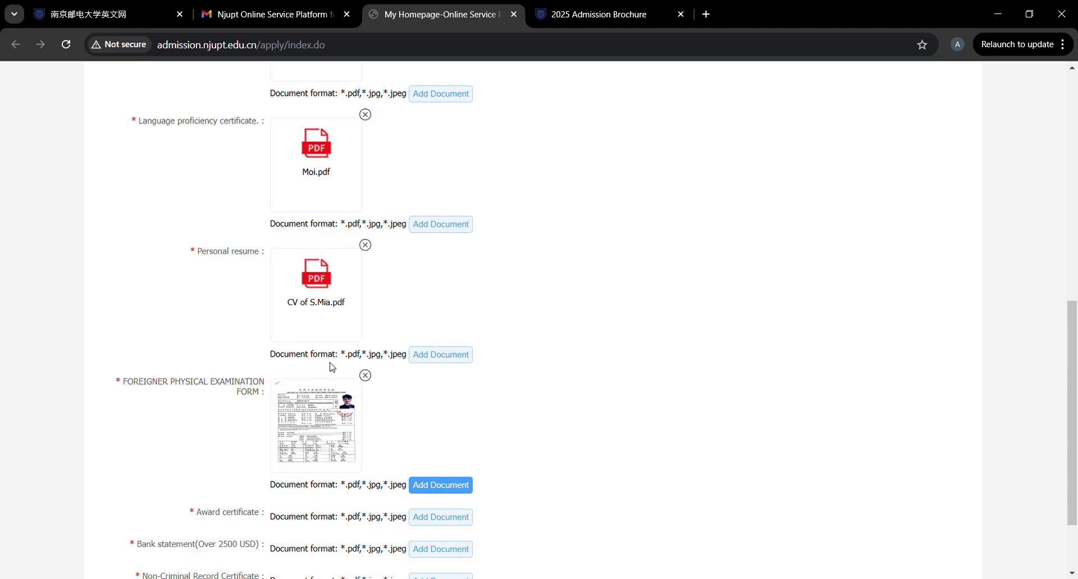
left_click(366, 377)
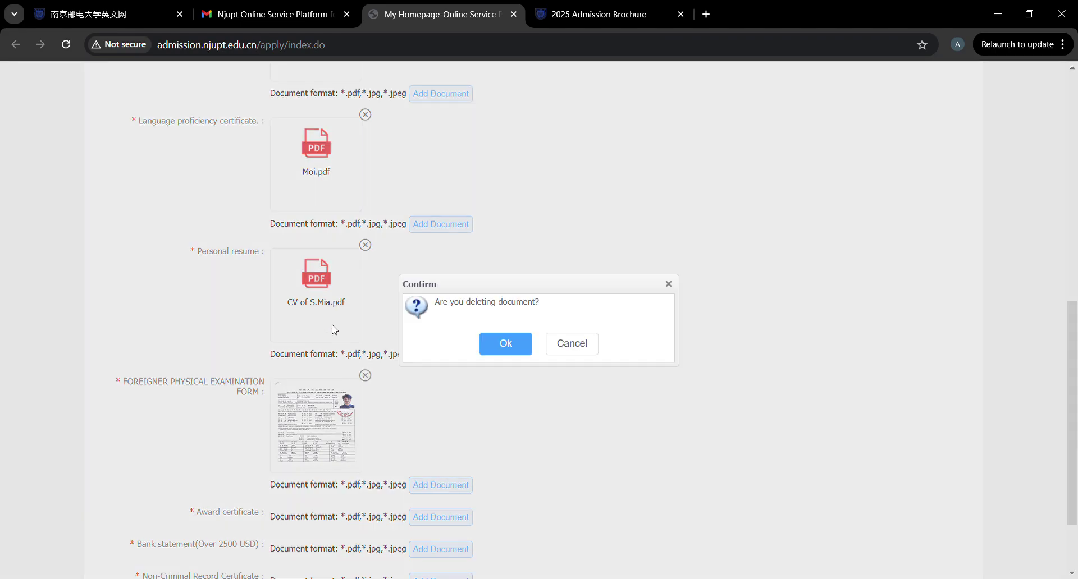
left_click(489, 346)
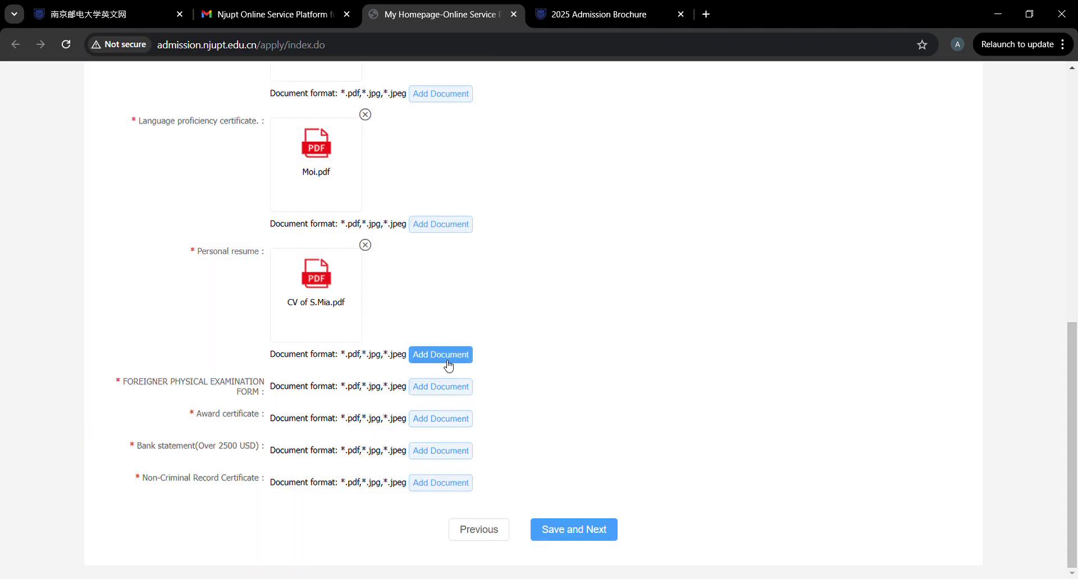
left_click(449, 387)
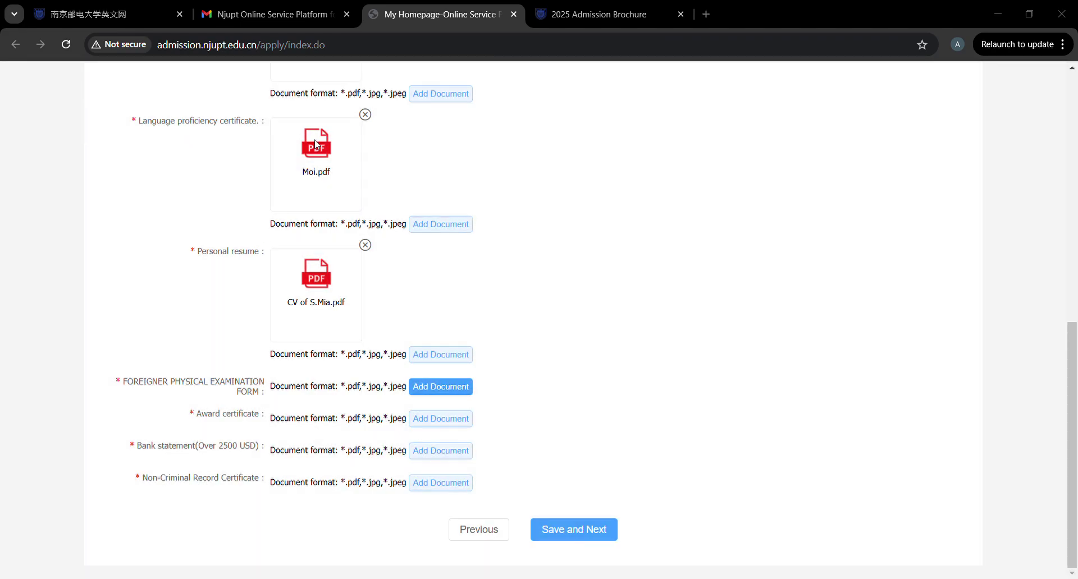
double_click(509, 312)
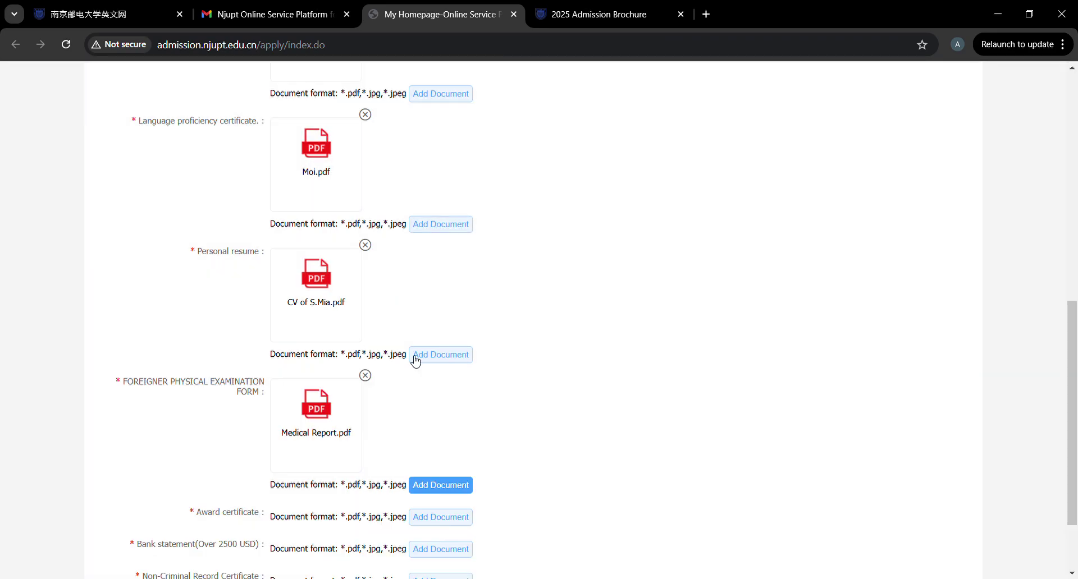
left_click(319, 419)
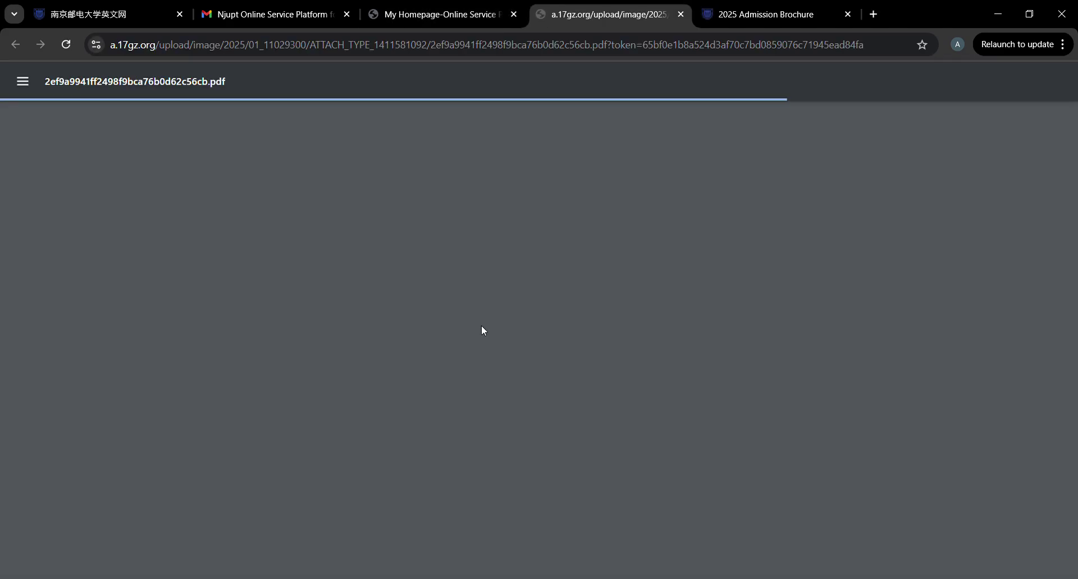
Check both pages of the Medical Report PDF, then go back to the application tab.
scroll(483, 329, "down", 2)
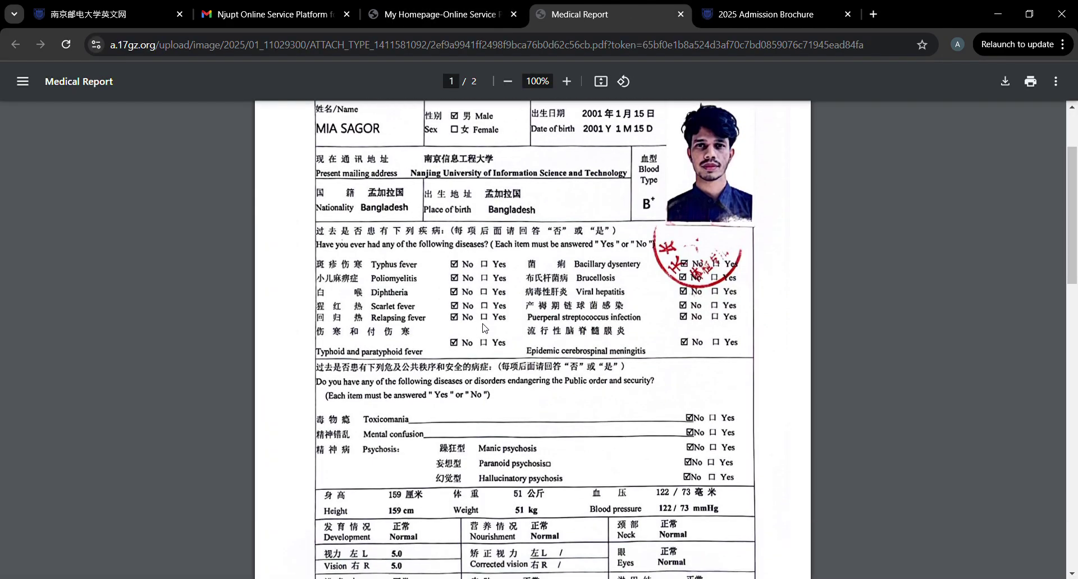
scroll(483, 328, "up", 2)
scroll(483, 328, "down", 10)
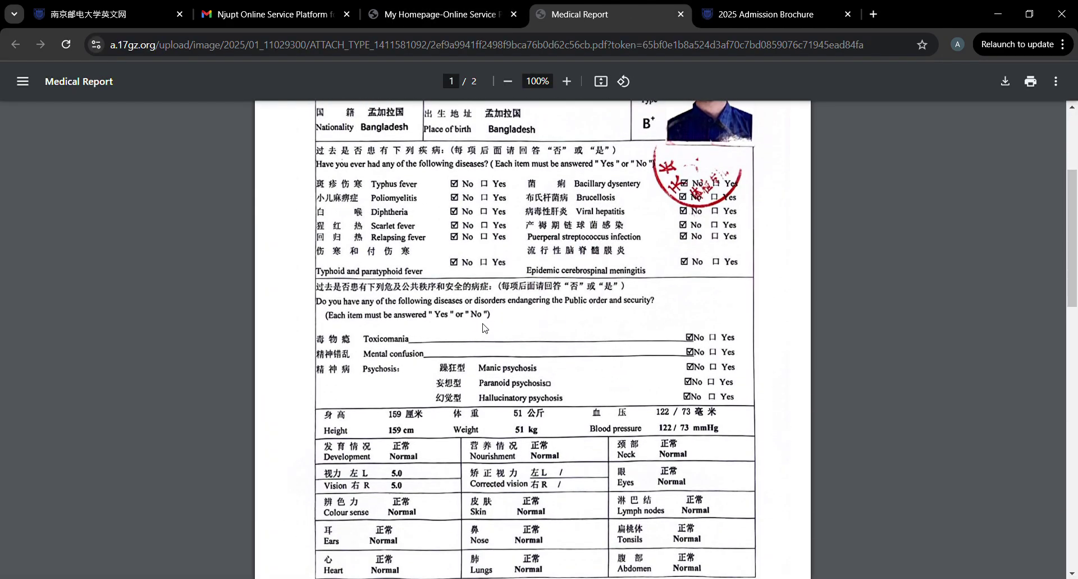
scroll(485, 329, "down", 9)
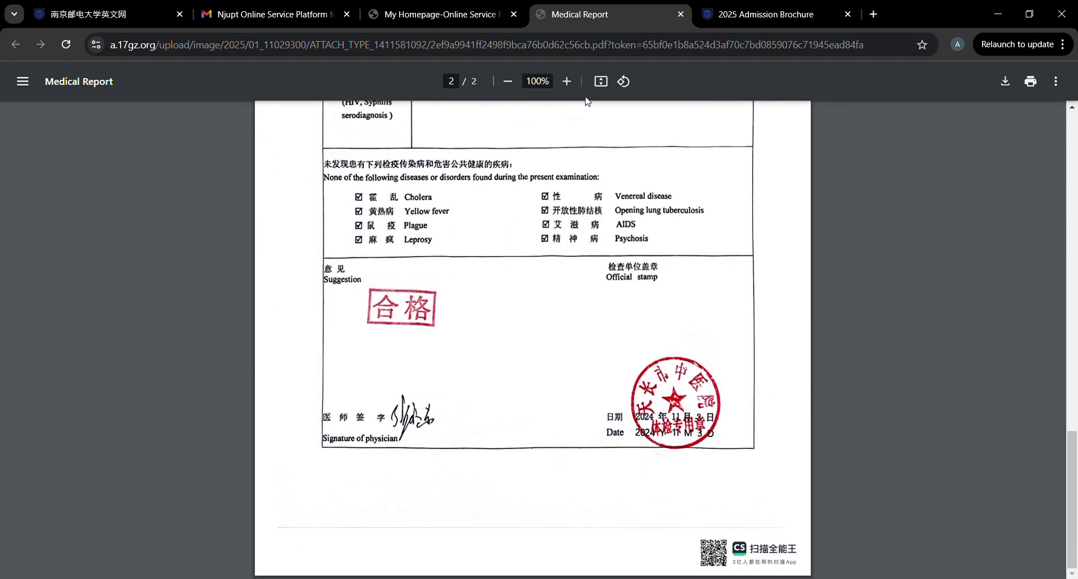
left_click(466, 14)
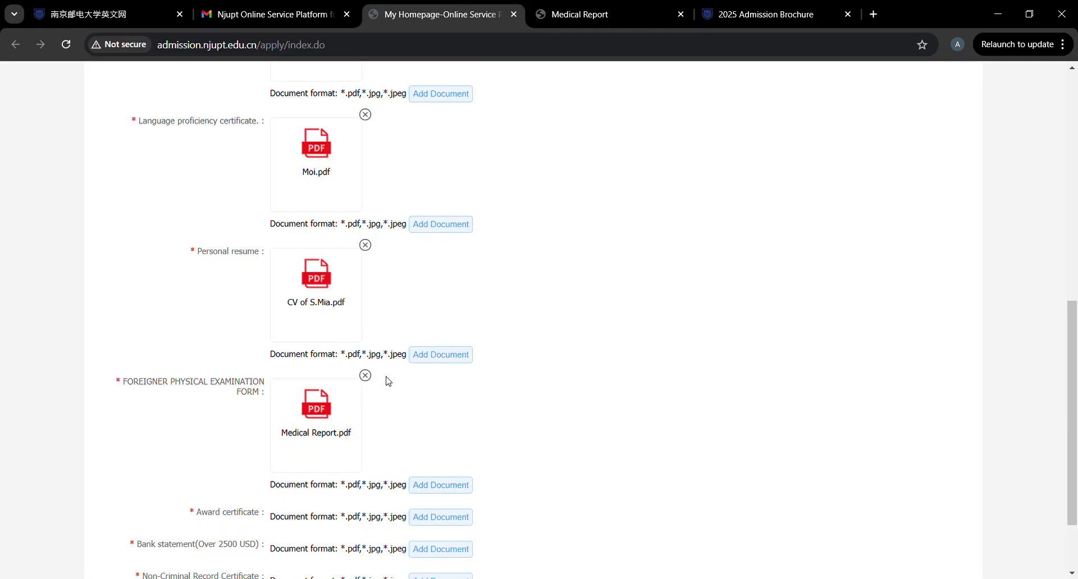
Attach the Award and Scholarship Certificate PDF after the first file is rejected as too large.
scroll(387, 379, "down", 2)
left_click(452, 431)
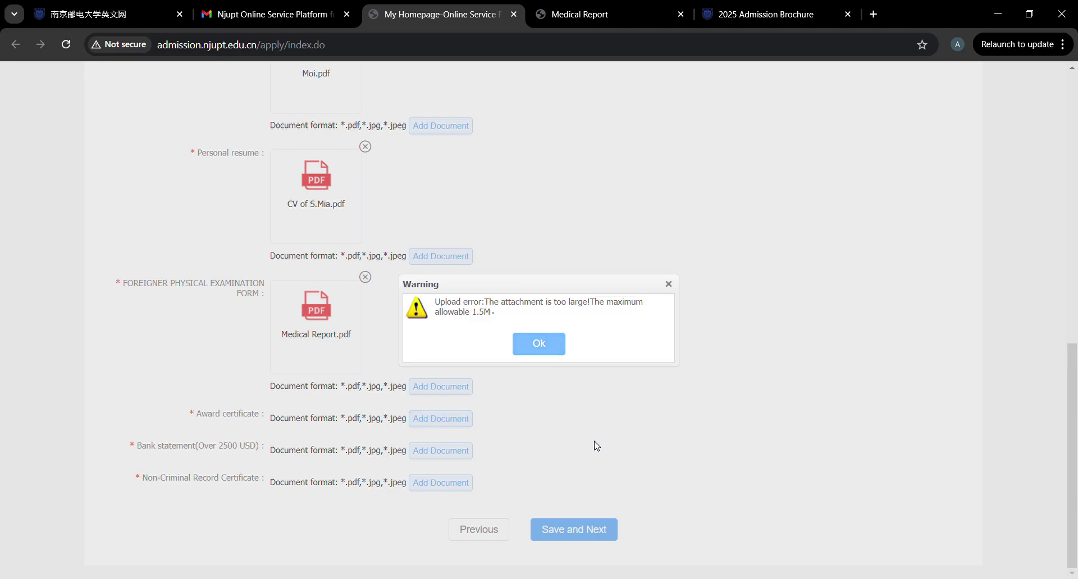
left_click(539, 344)
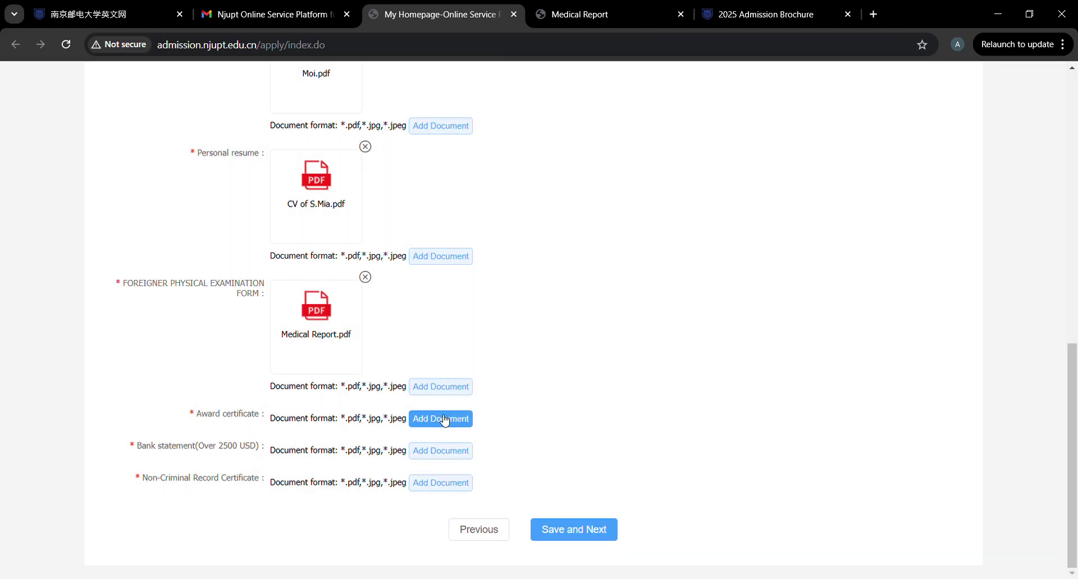
left_click(445, 422)
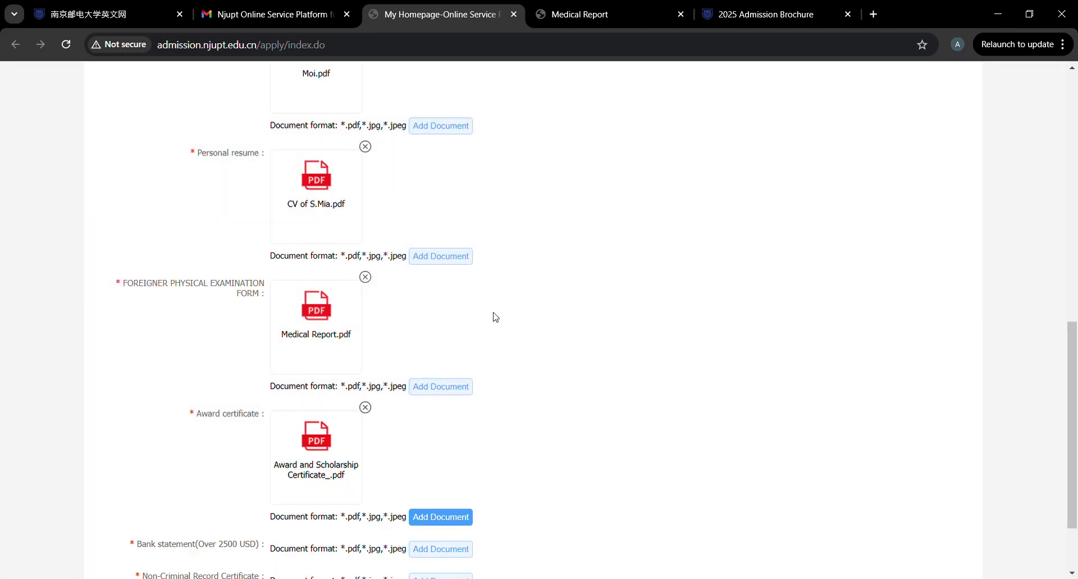
left_click(326, 447)
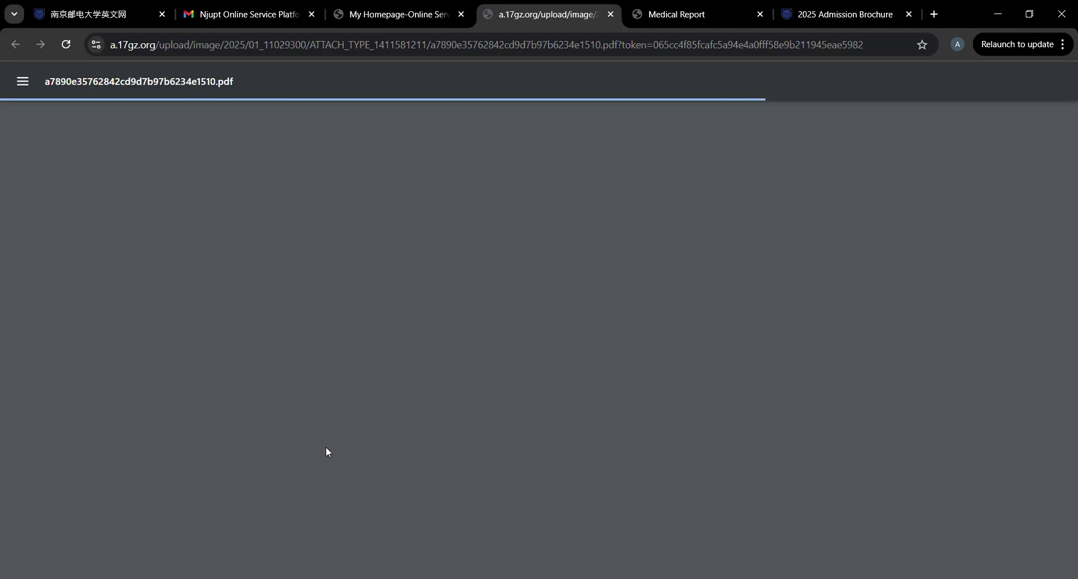
scroll(327, 449, "down", 15)
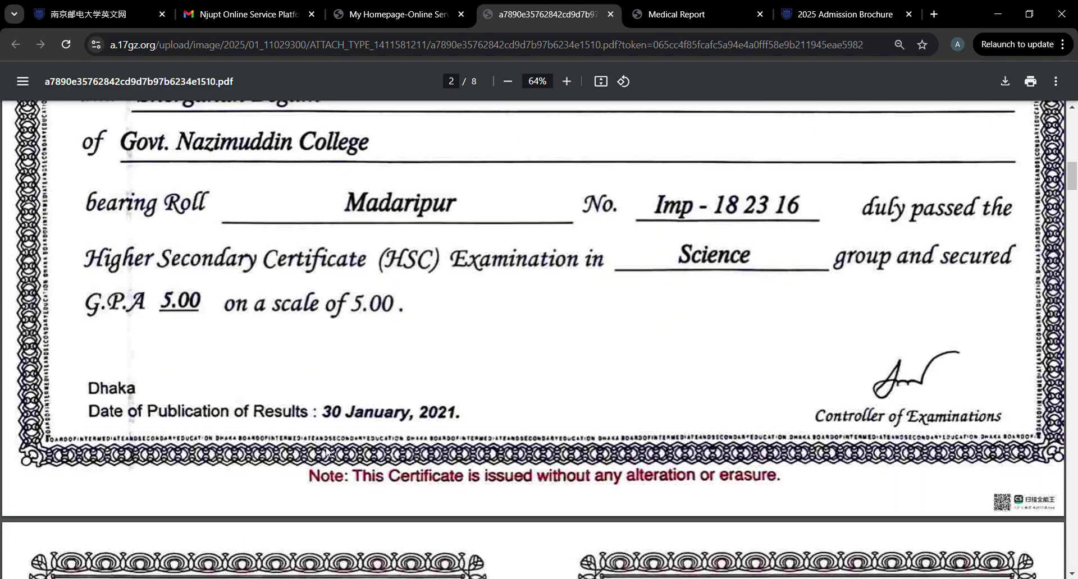
scroll(328, 452, "down", 20)
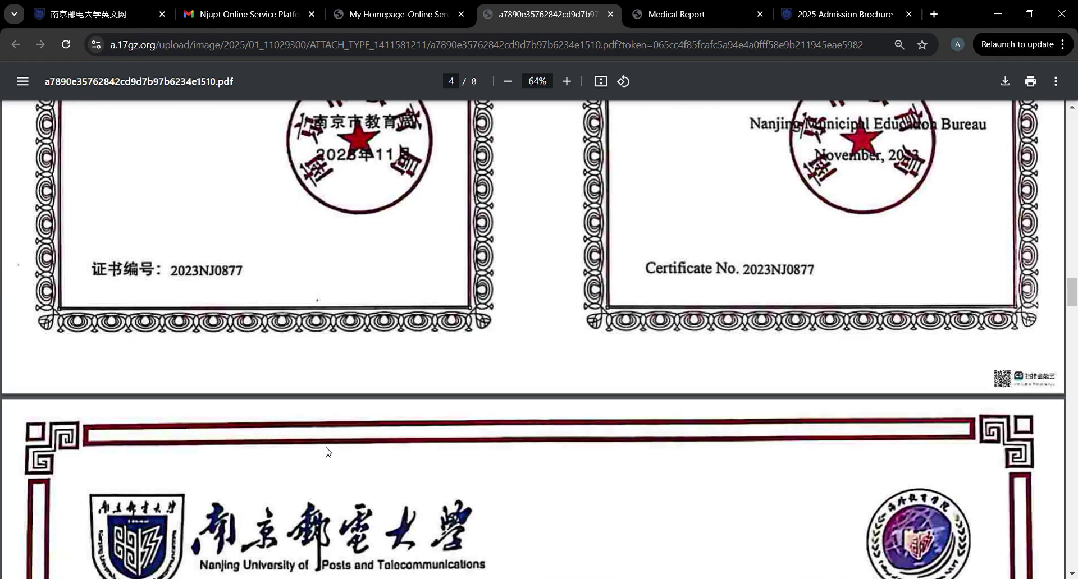
scroll(328, 452, "down", 20)
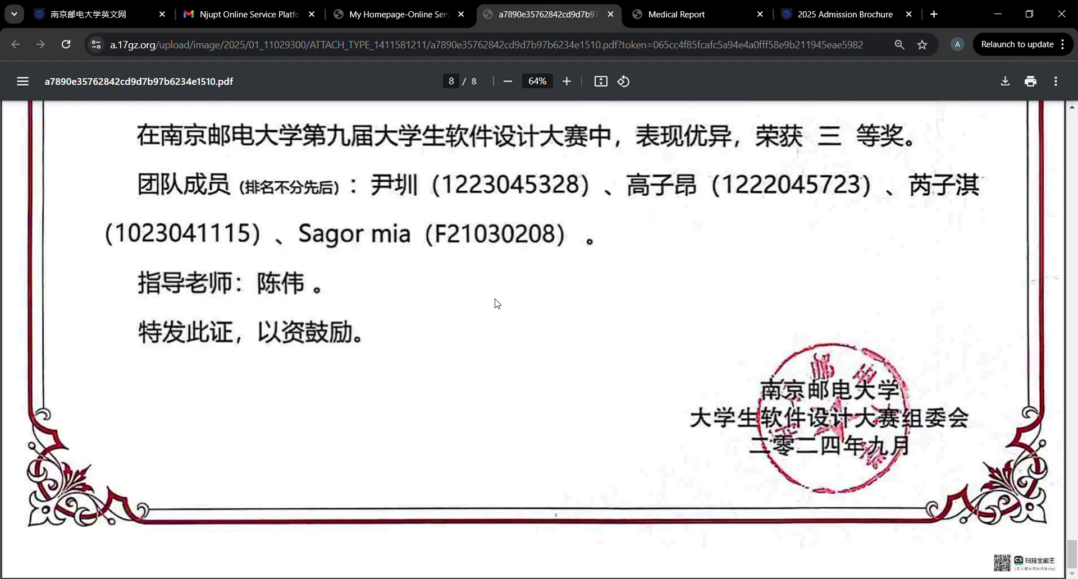
left_click(611, 15)
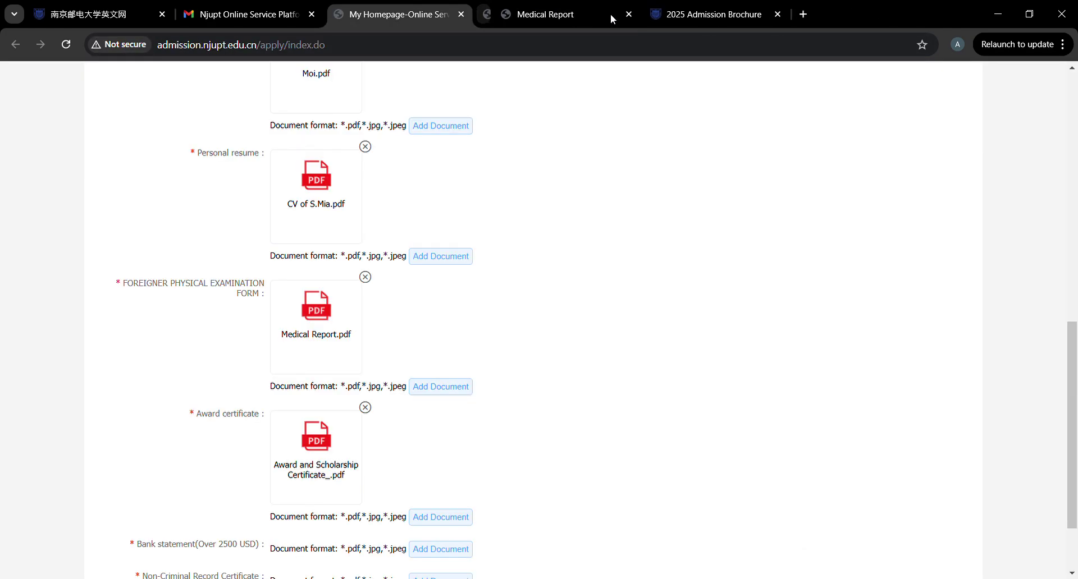
Attach the bank statement and Non-Criminal Record Certificate images, completing all nine uploads.
scroll(443, 335, "down", 2)
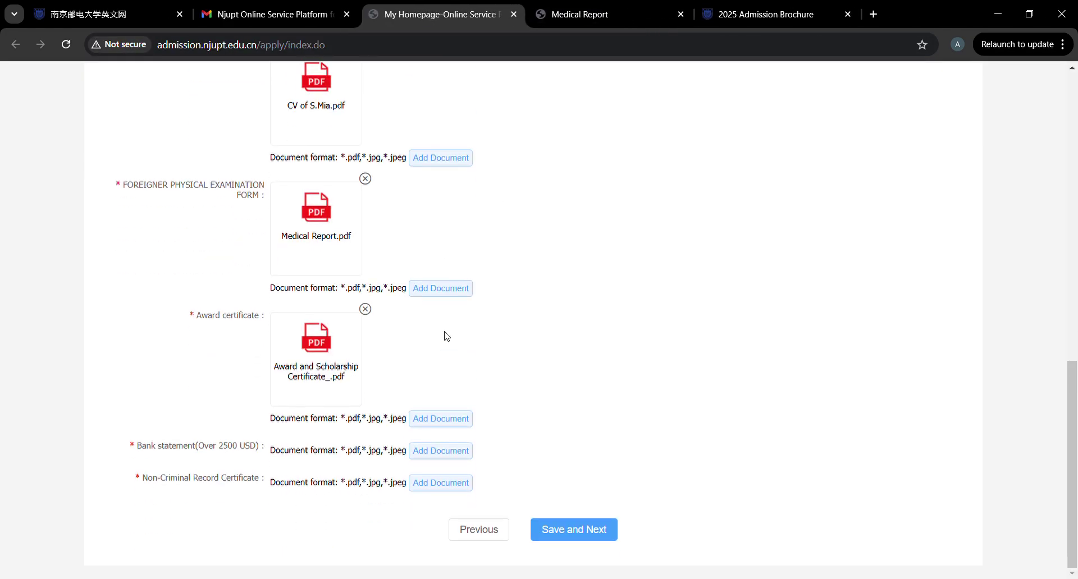
left_click(430, 455)
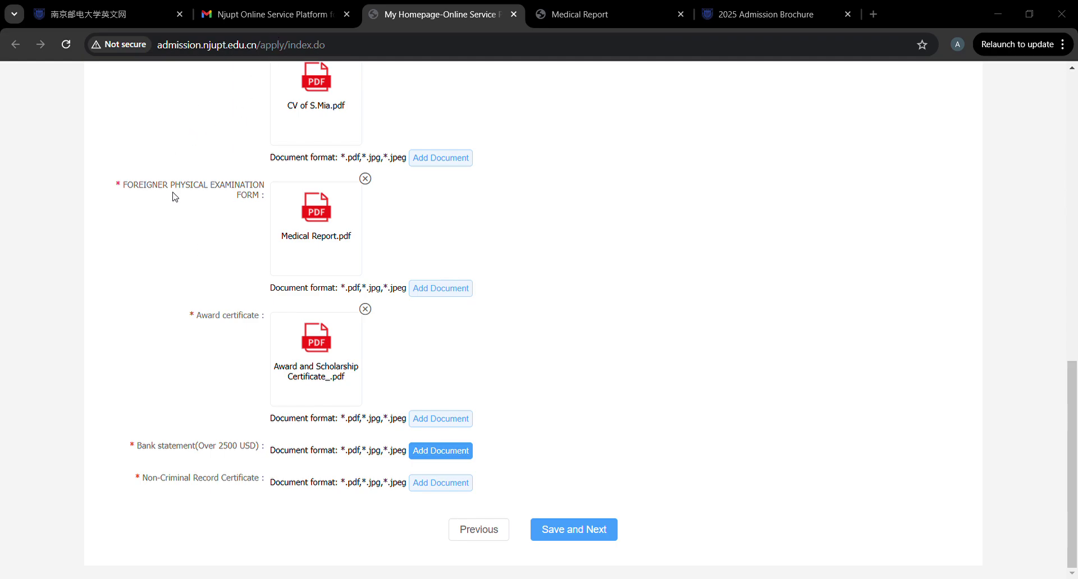
double_click(165, 137)
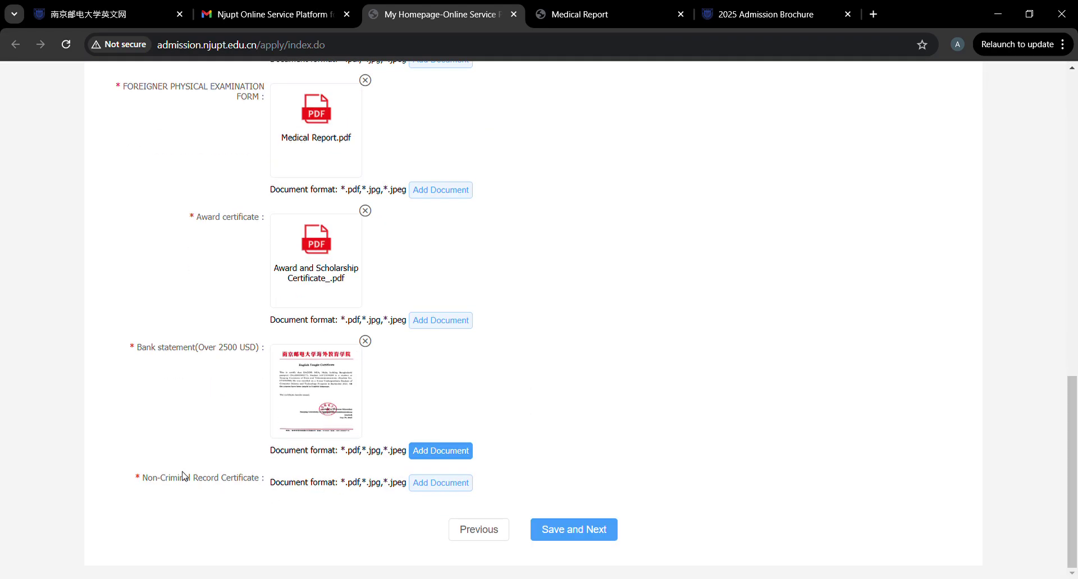
left_click(443, 482)
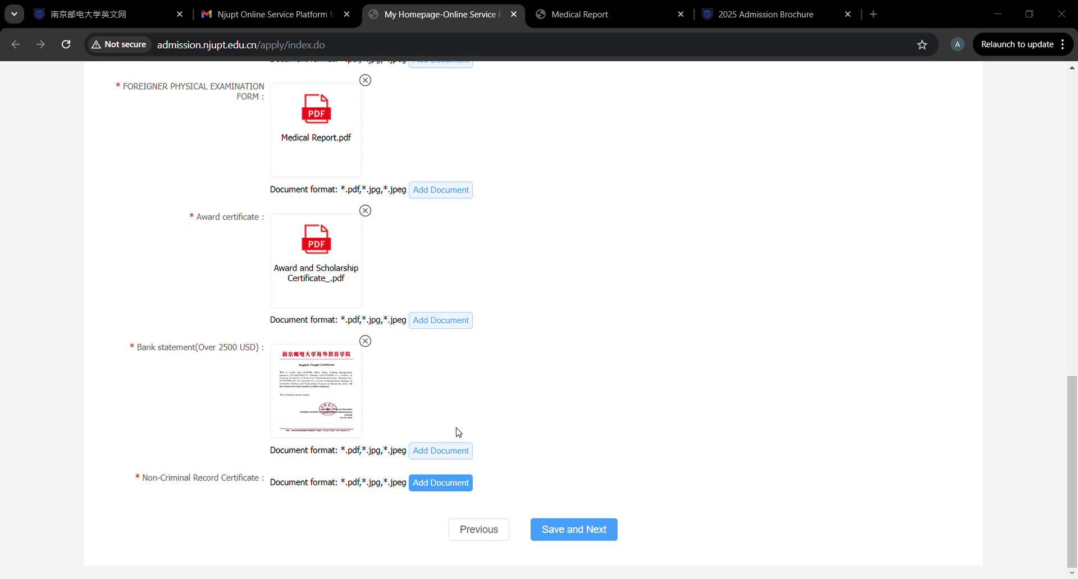
double_click(513, 318)
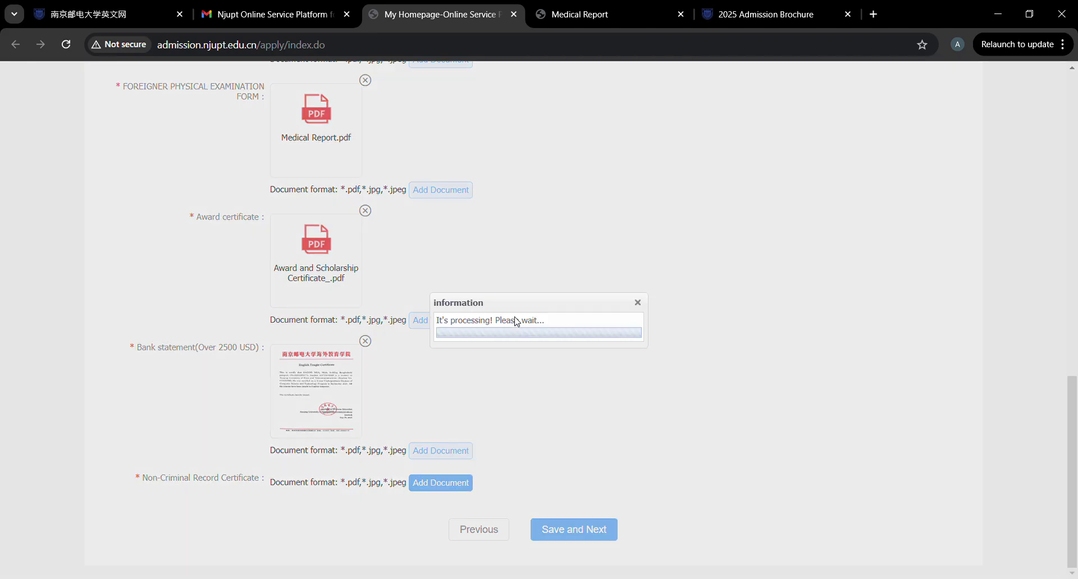
scroll(604, 500, "down", 2)
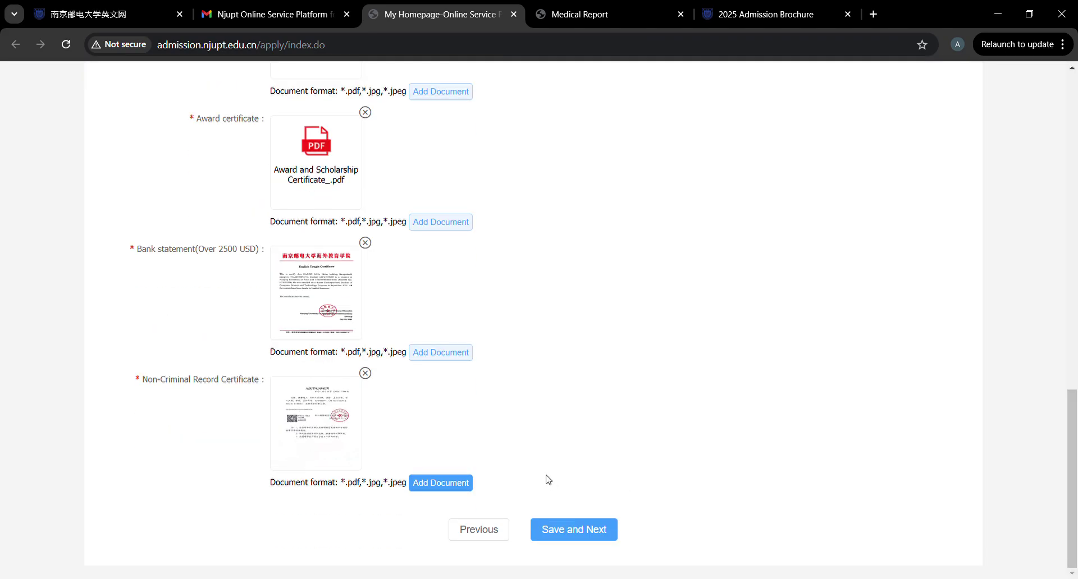
Save the documents and review the Step 7 Preview and Submit summary of the application.
left_click(589, 531)
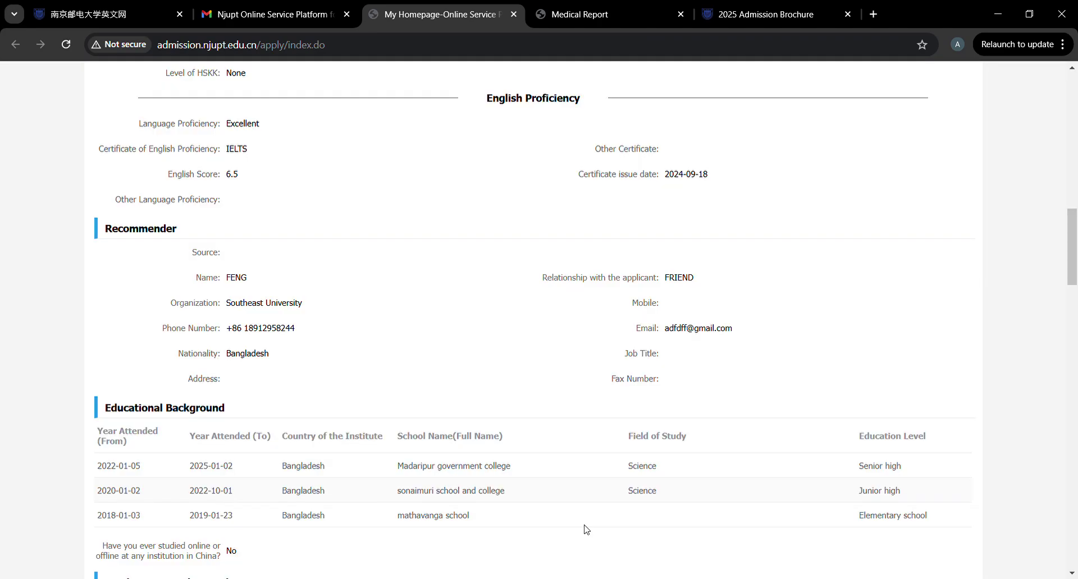
scroll(609, 285, "up", 14)
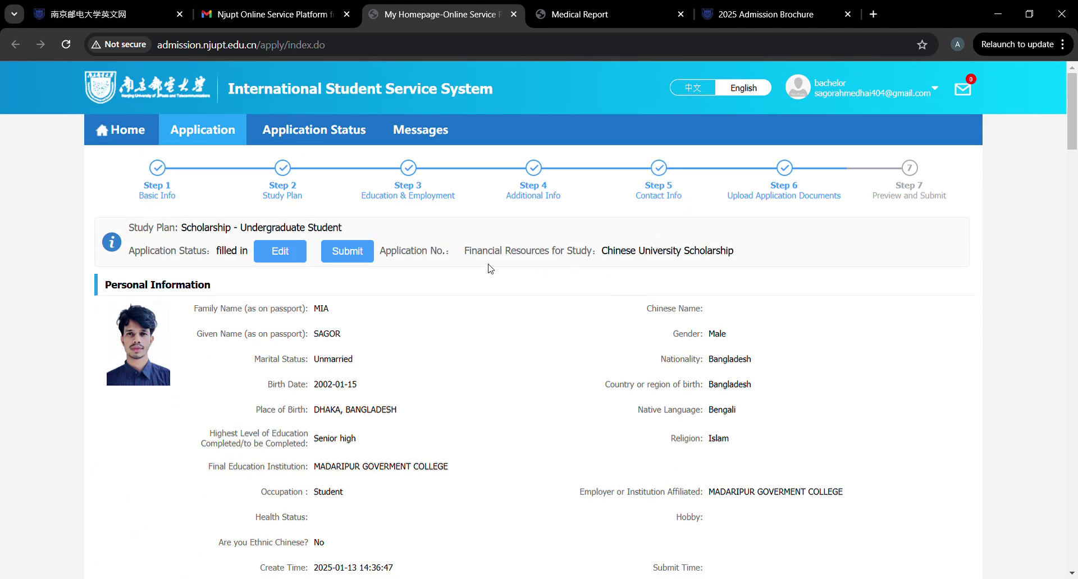
scroll(416, 297, "down", 6)
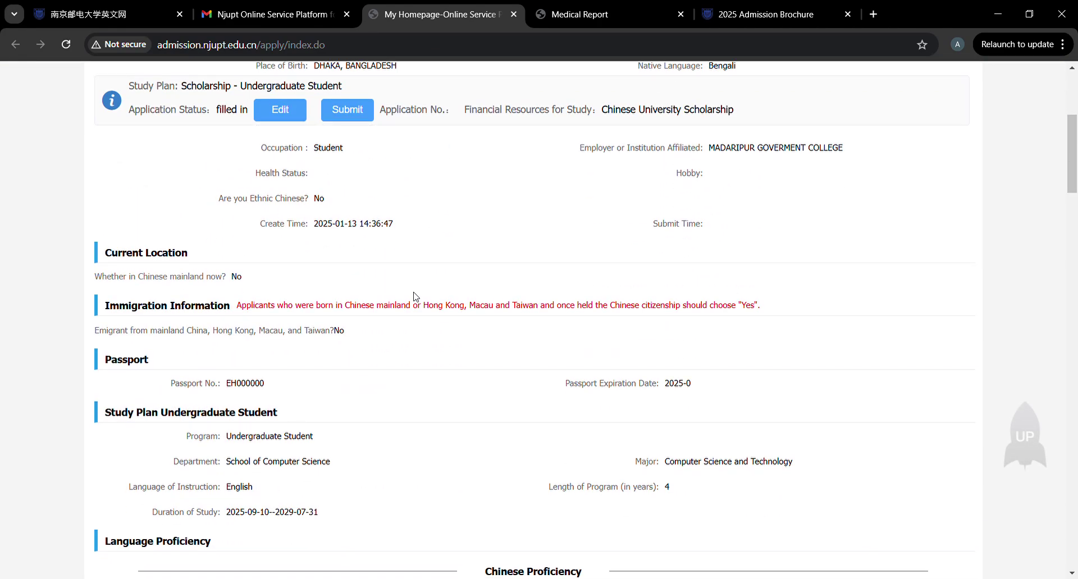
scroll(417, 297, "down", 18)
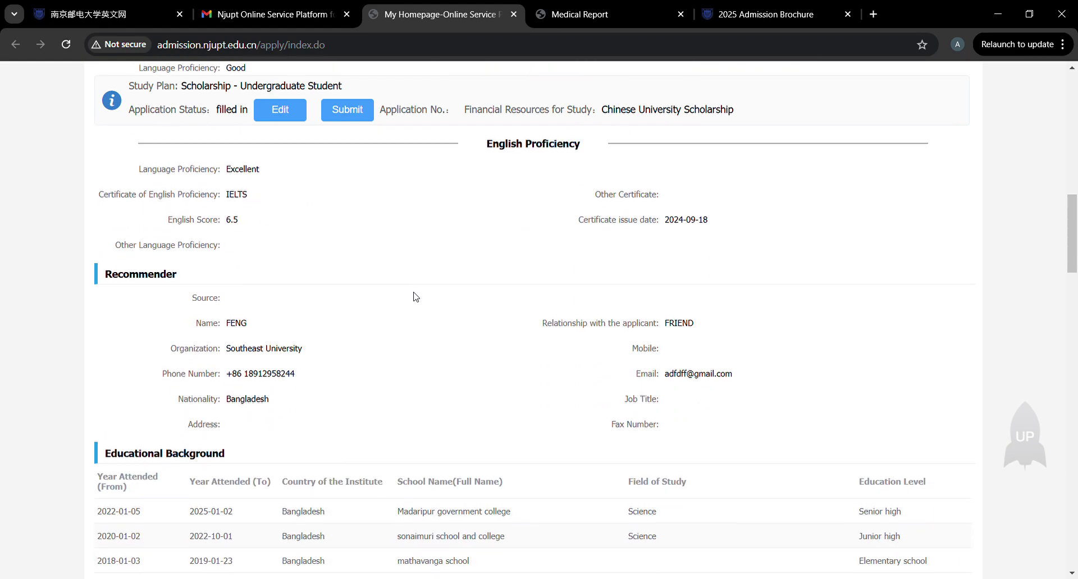
scroll(416, 297, "down", 13)
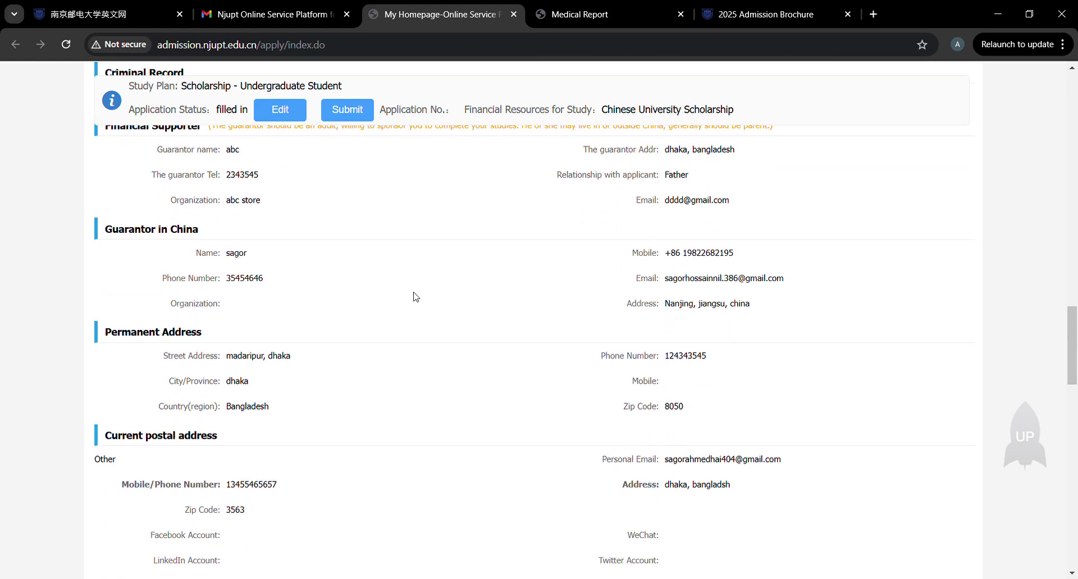
scroll(416, 297, "down", 15)
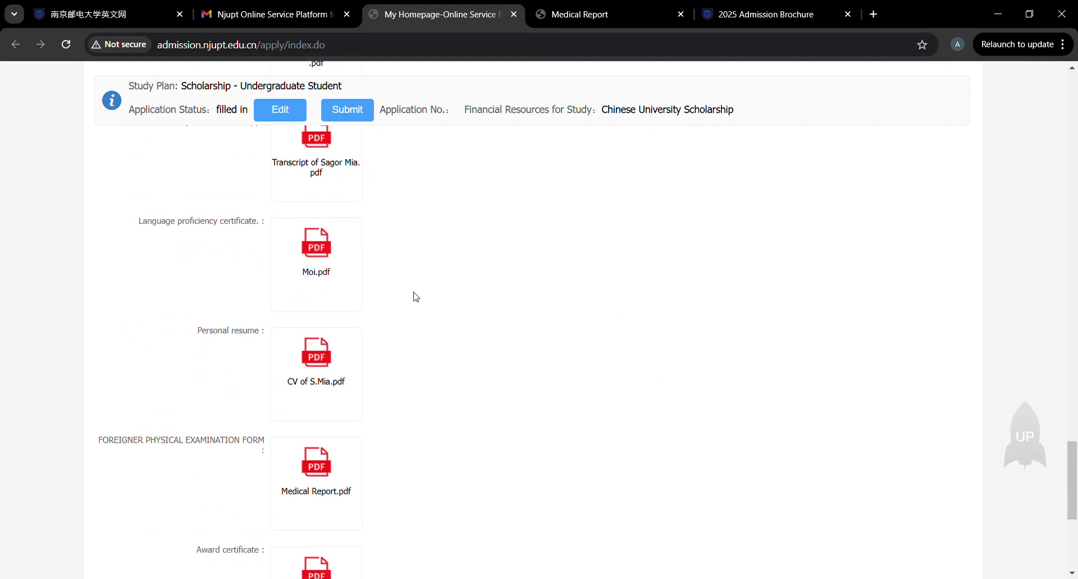
scroll(417, 297, "up", 20)
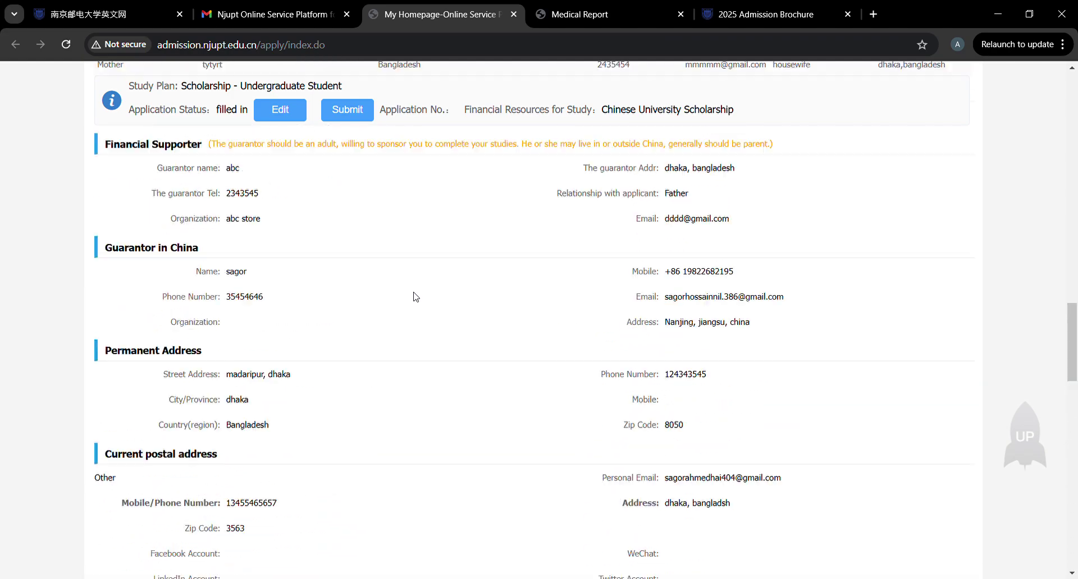
scroll(750, 308, "down", 20)
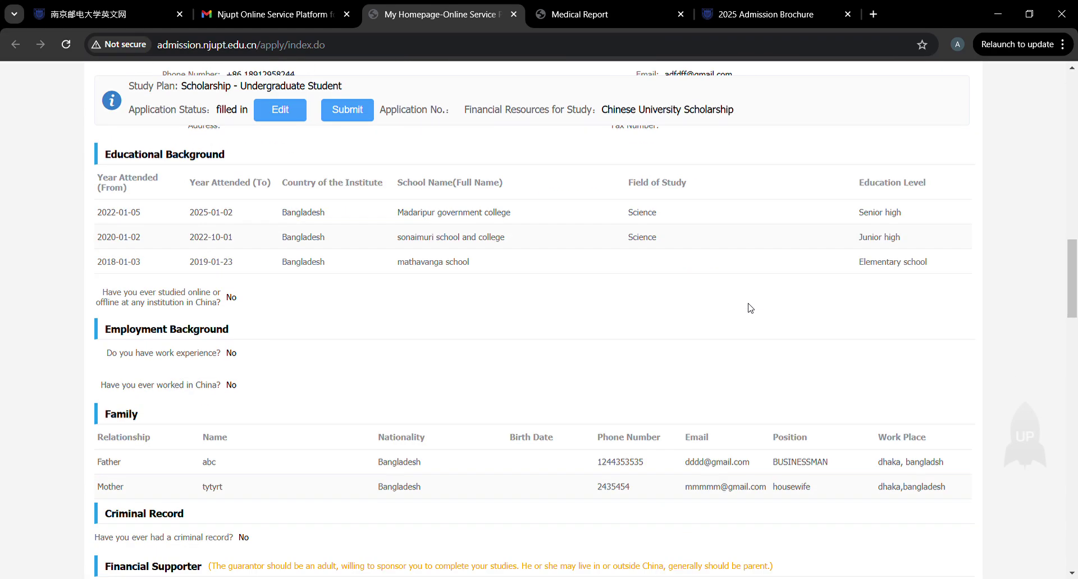